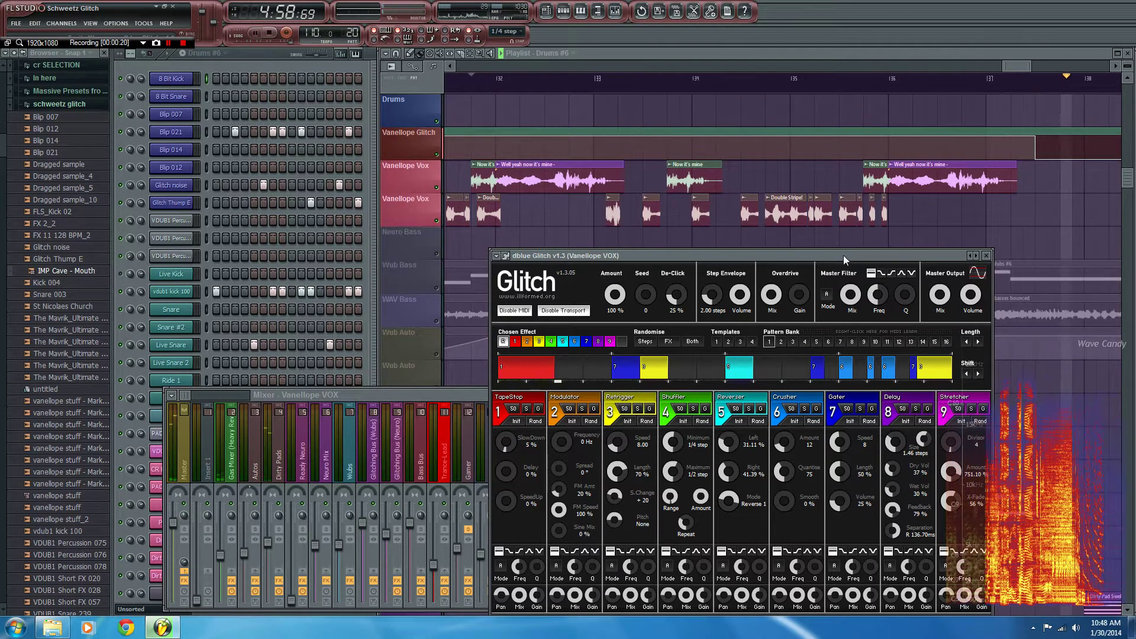
Close the dblue Glitch plugin and bring the playlist to the front with the whole Bridge and Outro arrangement shown
left_click(987, 255)
scroll(723, 83, "down", 5)
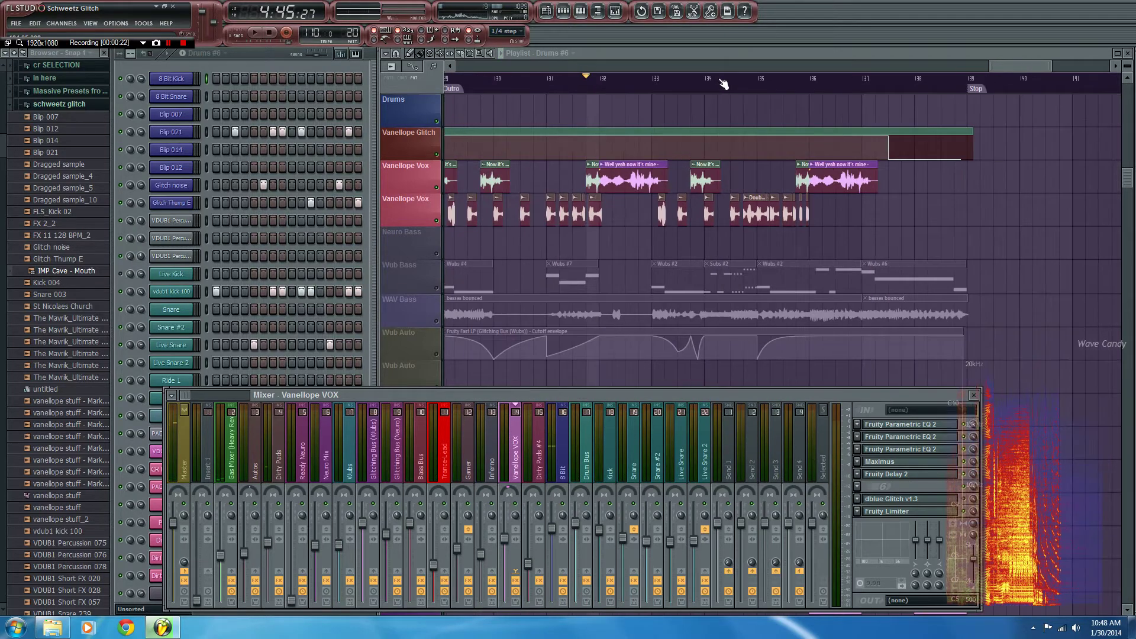
left_click(479, 114)
scroll(474, 113, "up", 5)
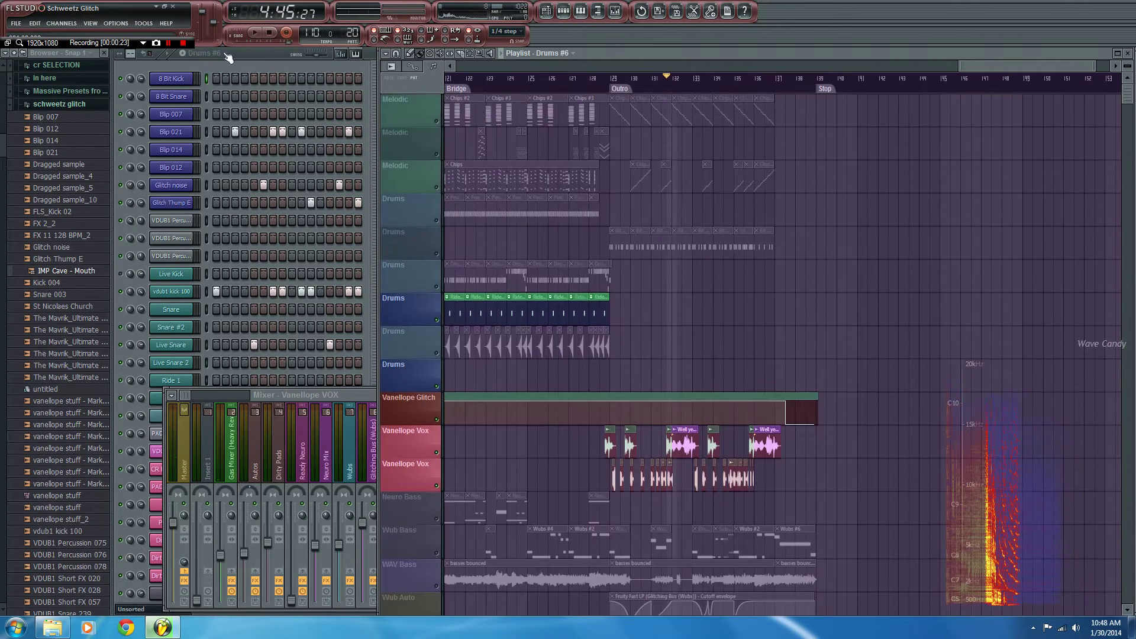
Select the Bit Drums pattern in the step sequencer and play it on its own in pattern mode
left_click(225, 53)
left_click(227, 17)
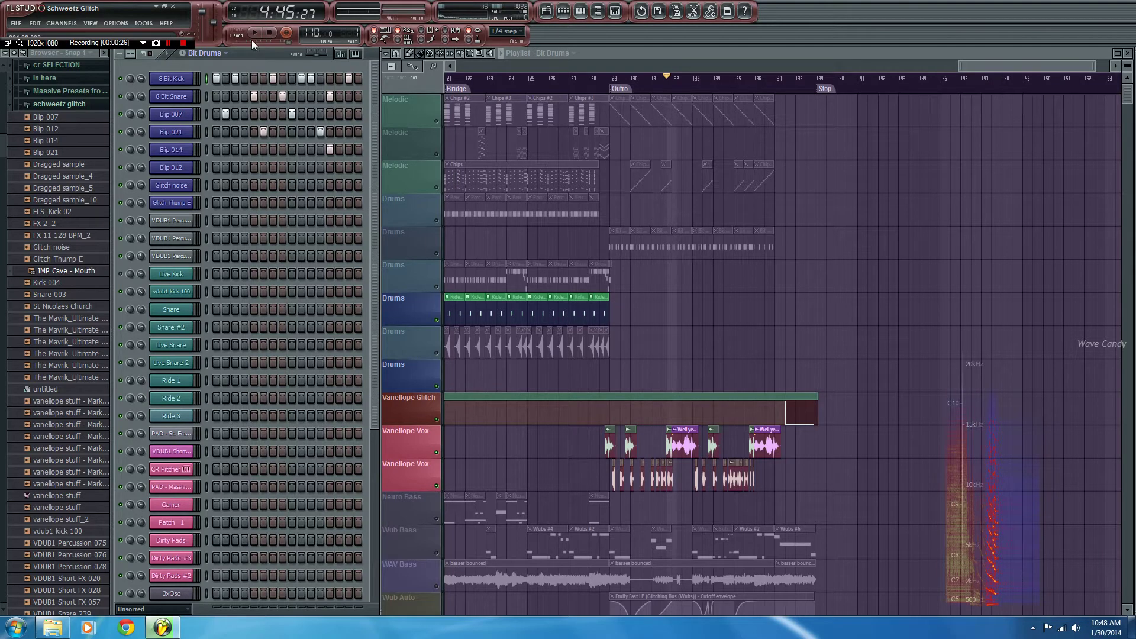
left_click(238, 32)
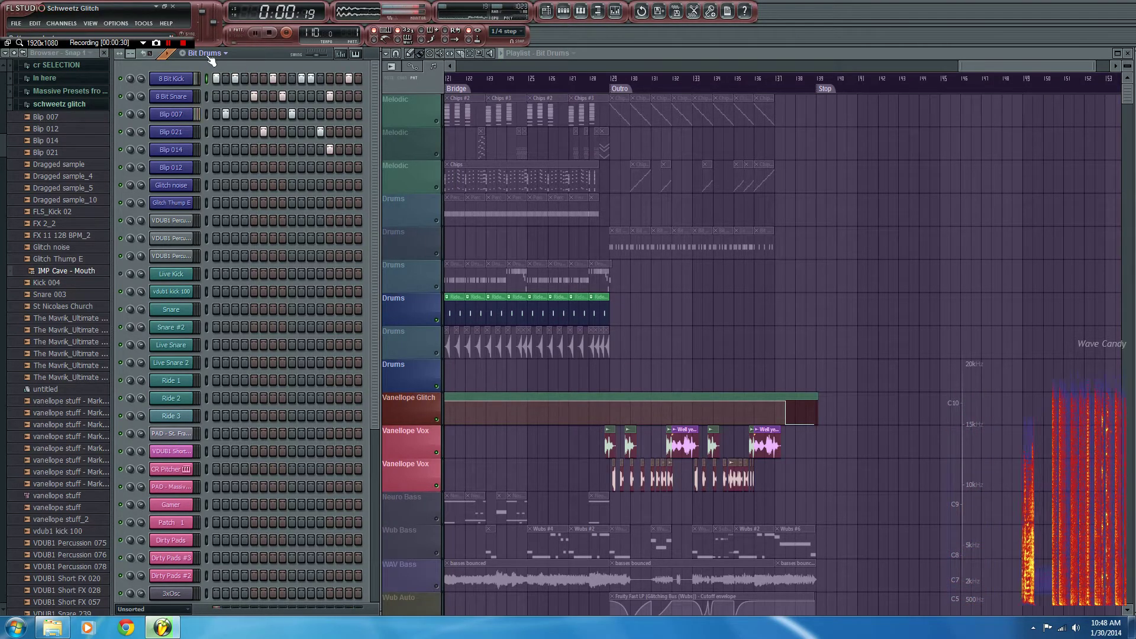
Audition the other Bit Drums variations, including #9, #11, #5, #6, #8, #3, #4 and #2
scroll(210, 61, "down", 1)
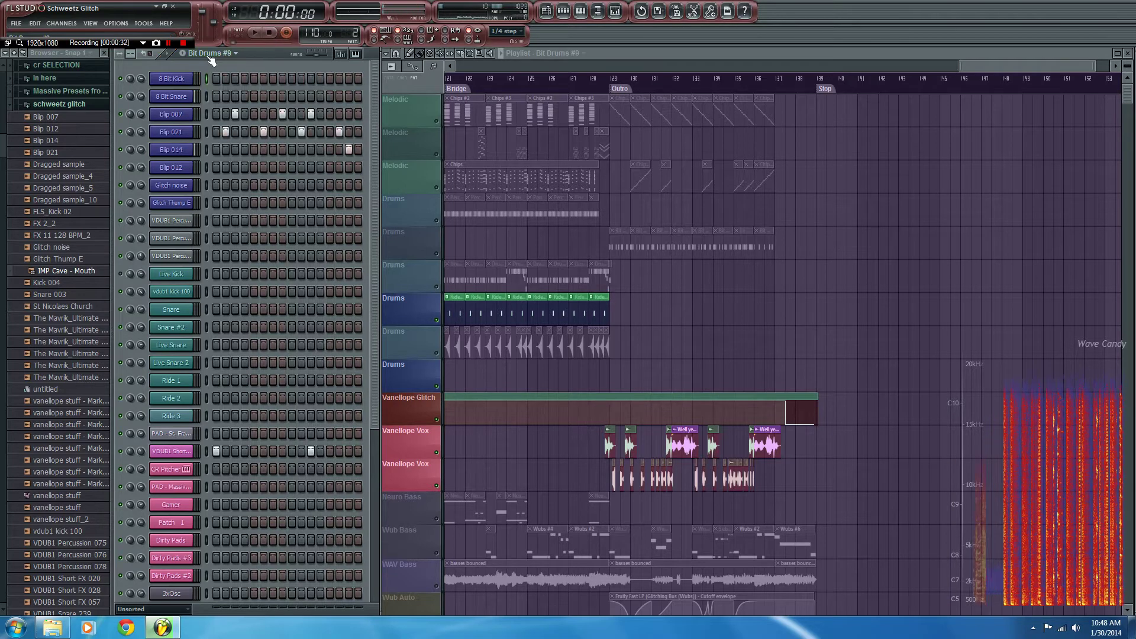
scroll(211, 61, "down", 1)
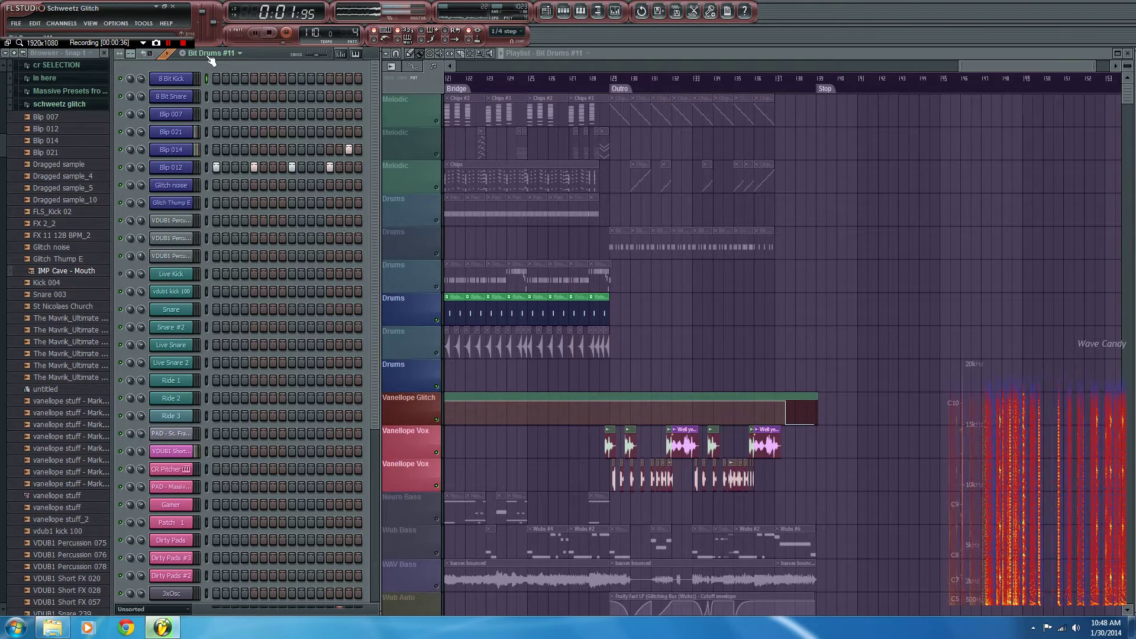
scroll(211, 61, "down", 1)
scroll(211, 61, "up", 6)
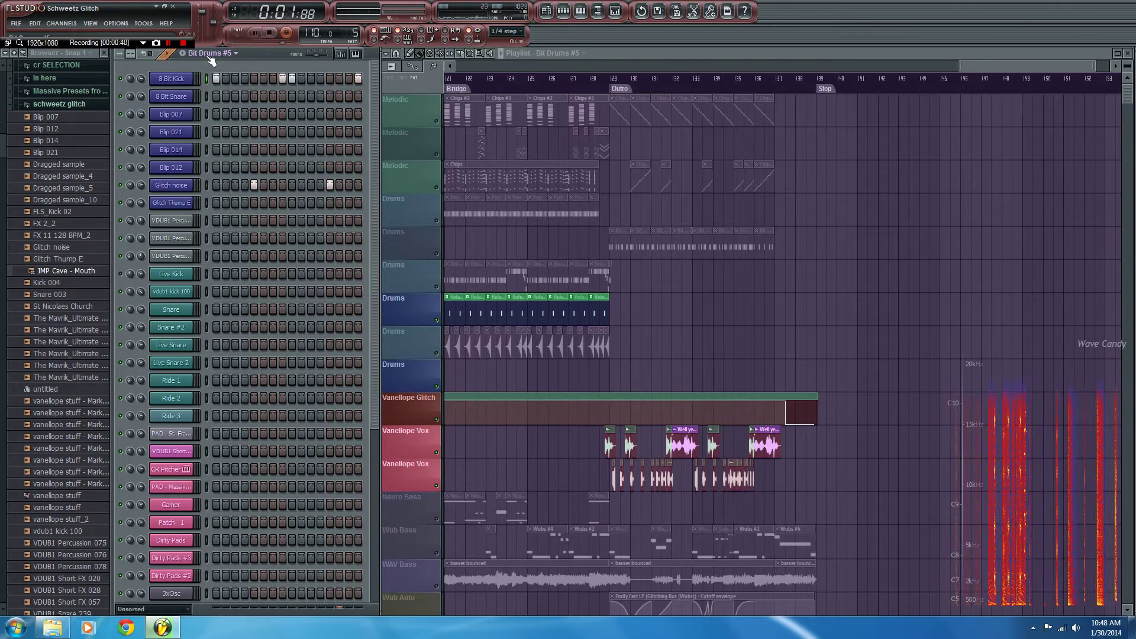
scroll(211, 61, "down", 1)
scroll(211, 61, "down", 1)
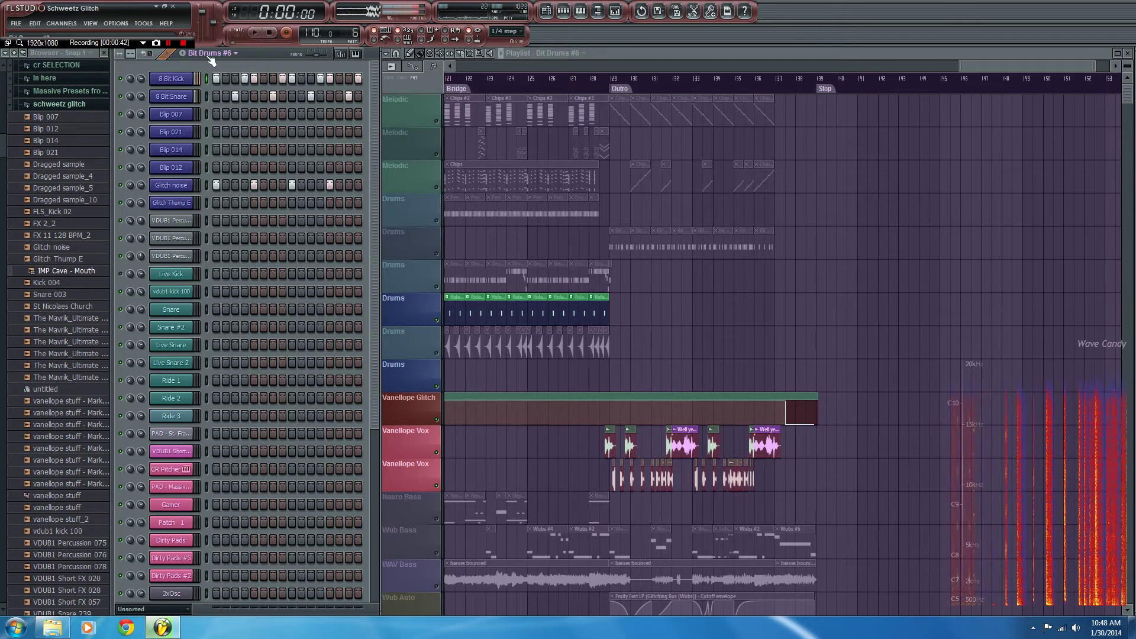
scroll(210, 60, "down", 1)
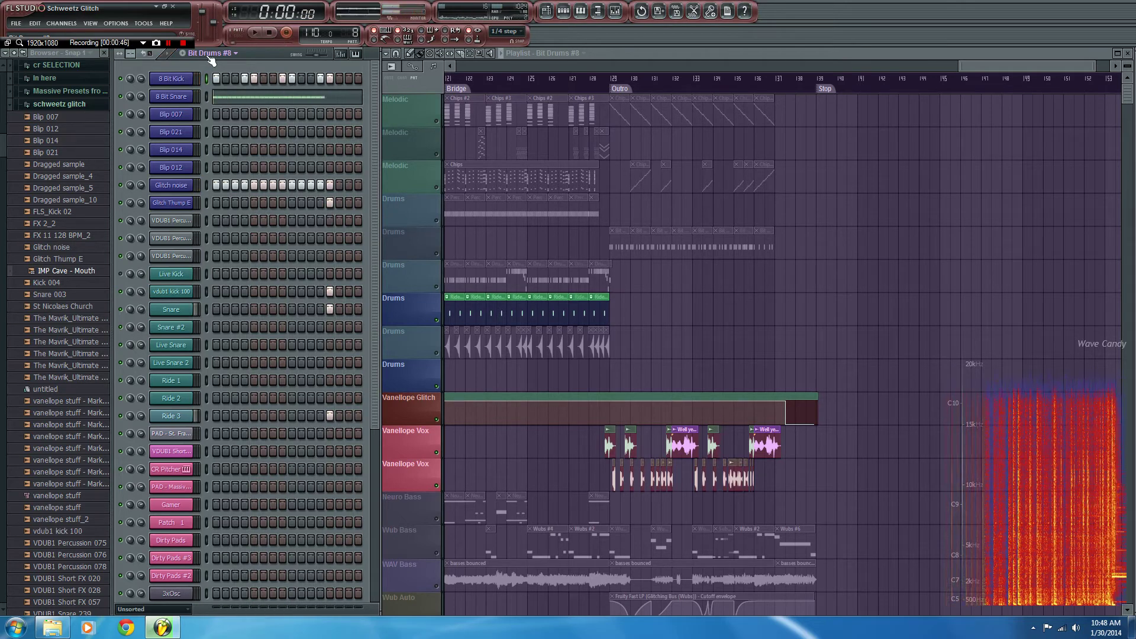
scroll(211, 61, "up", 5)
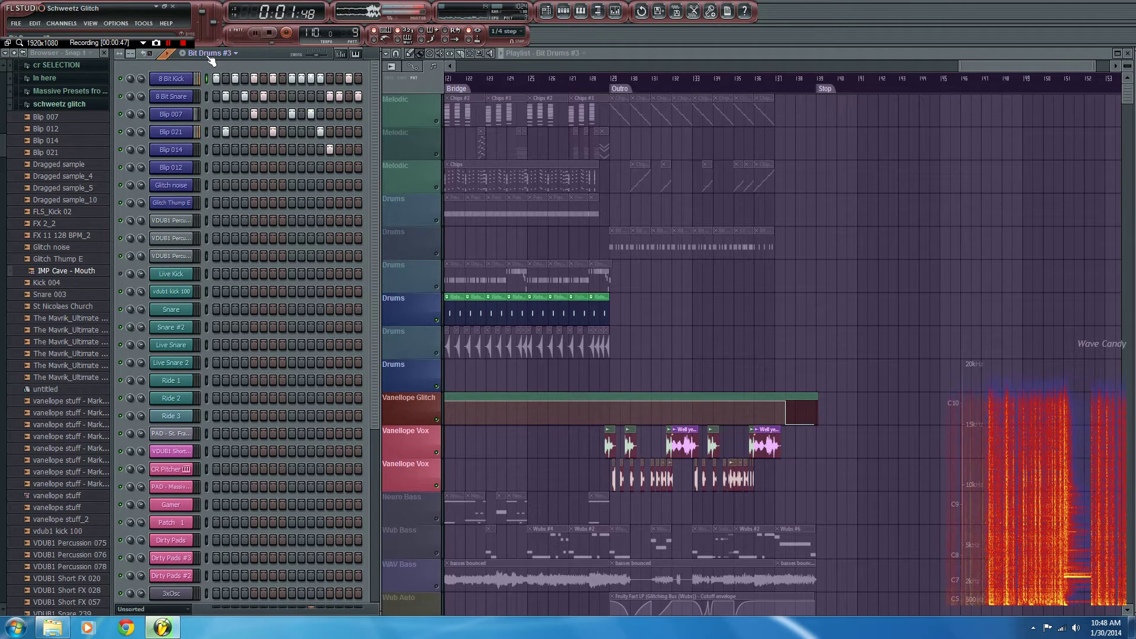
scroll(211, 61, "down", 1)
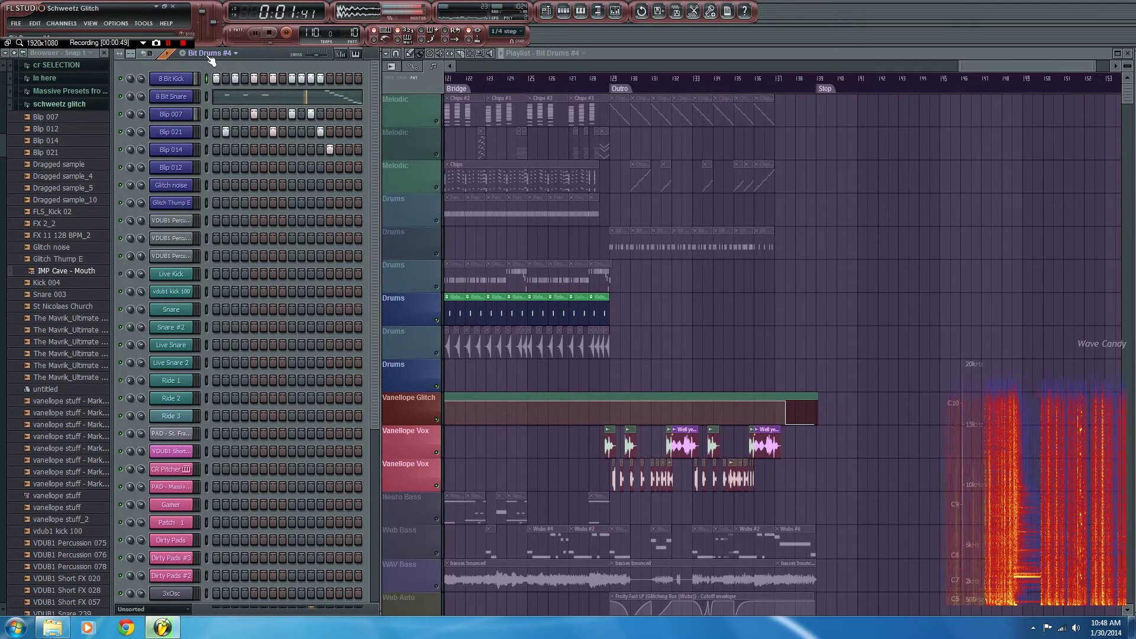
scroll(211, 61, "up", 2)
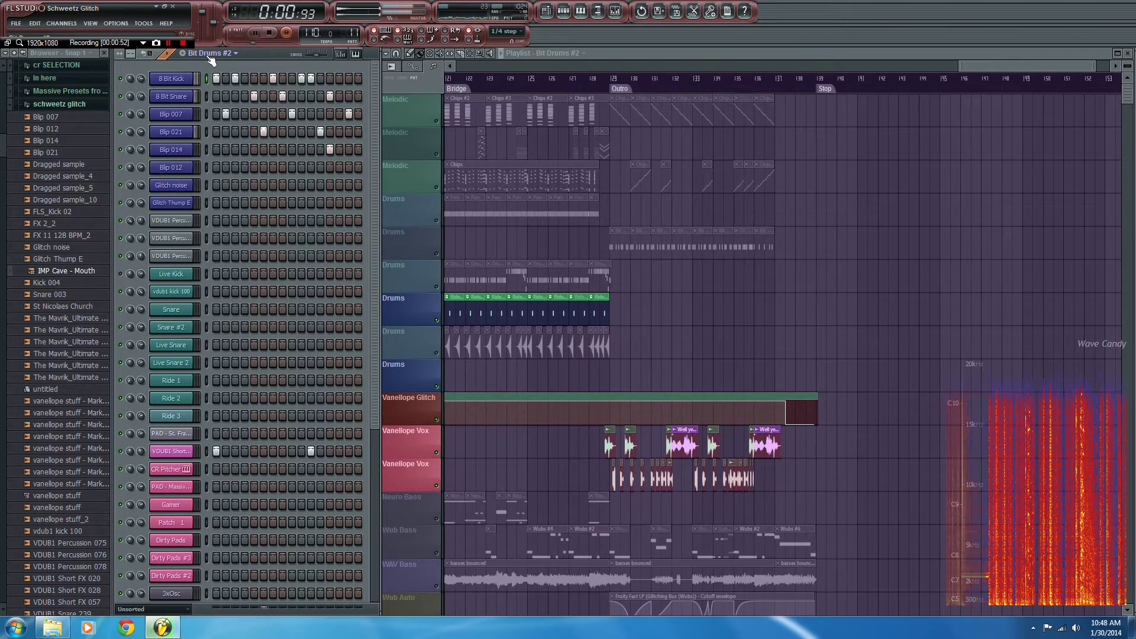
Audition the Drums pattern variations #5, #4, #8, #3, #9, #7, #2 and #6
scroll(212, 61, "up", 2)
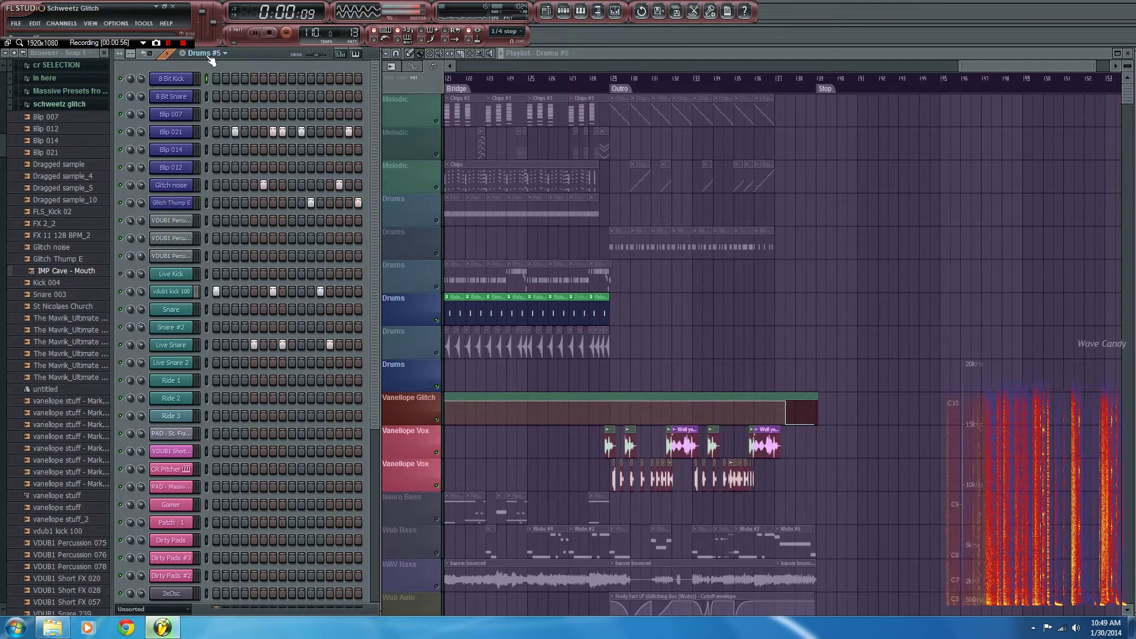
scroll(211, 61, "up", 1)
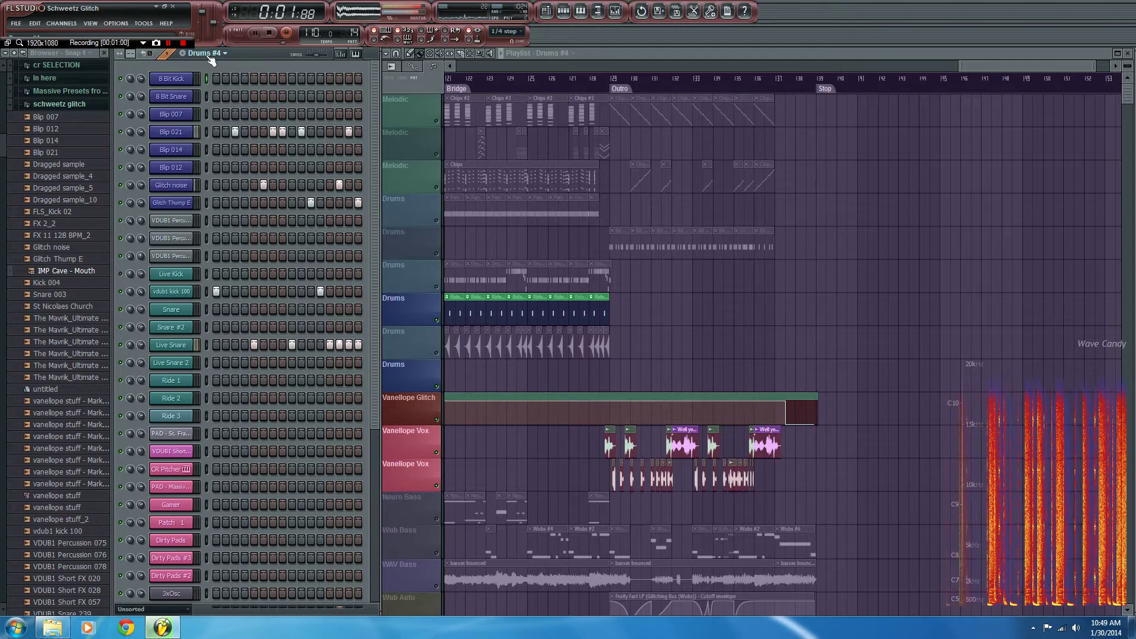
scroll(211, 61, "down", 4)
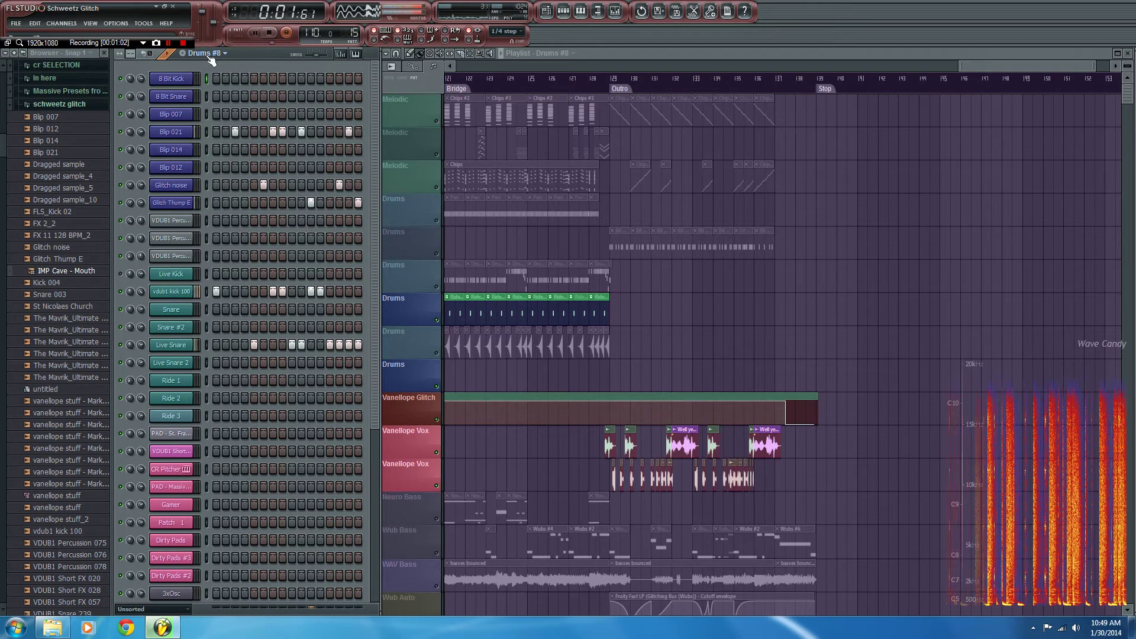
scroll(211, 61, "up", 5)
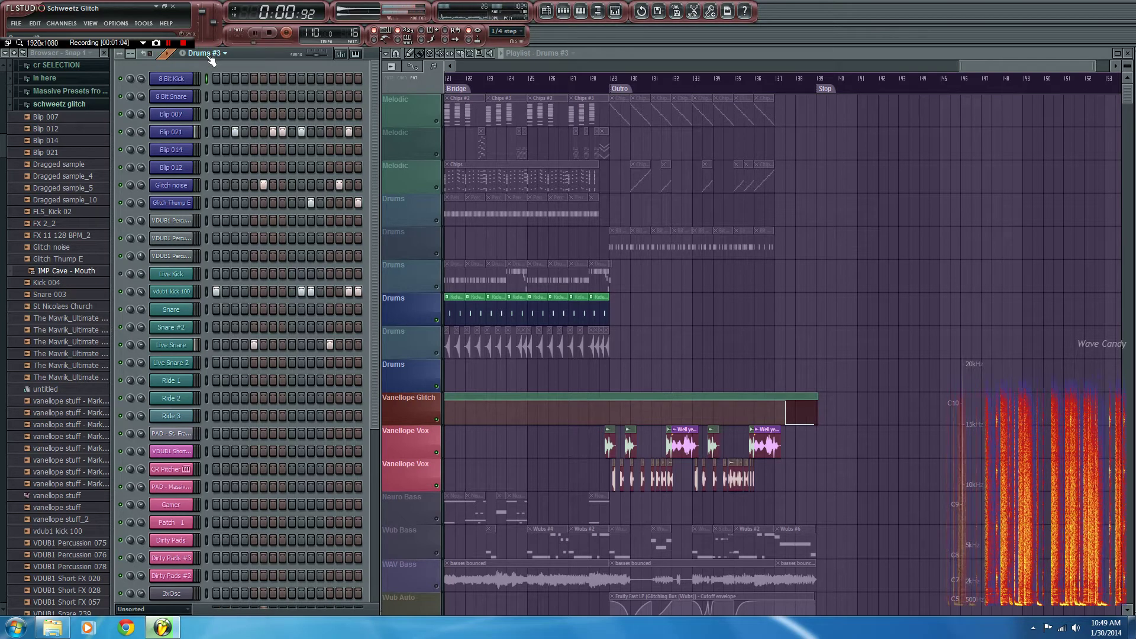
scroll(211, 61, "down", 6)
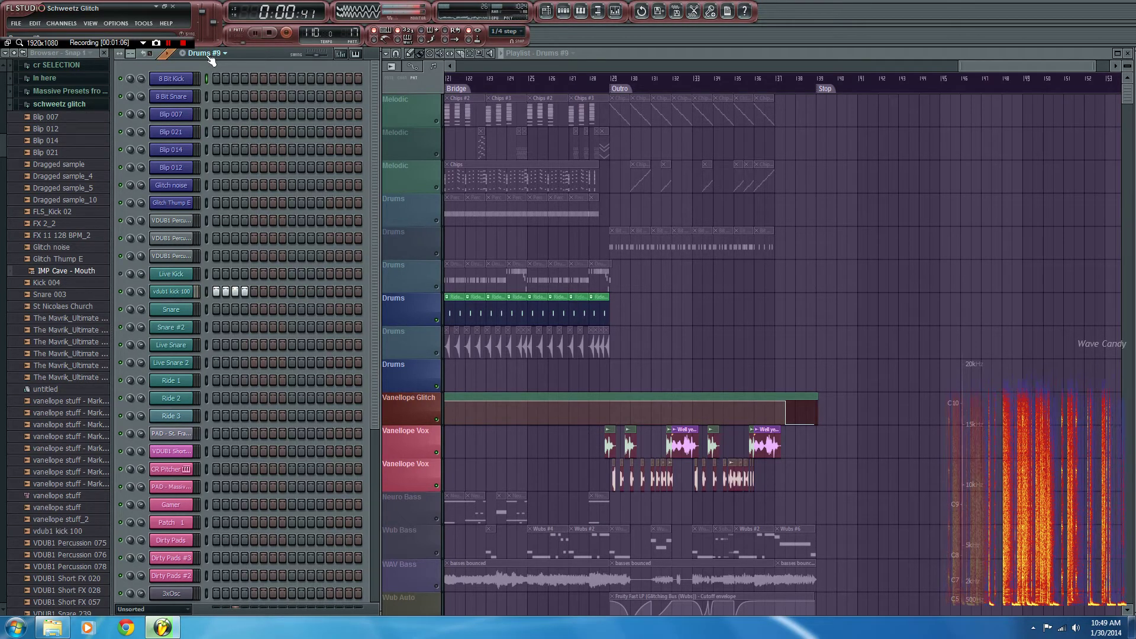
scroll(211, 61, "up", 2)
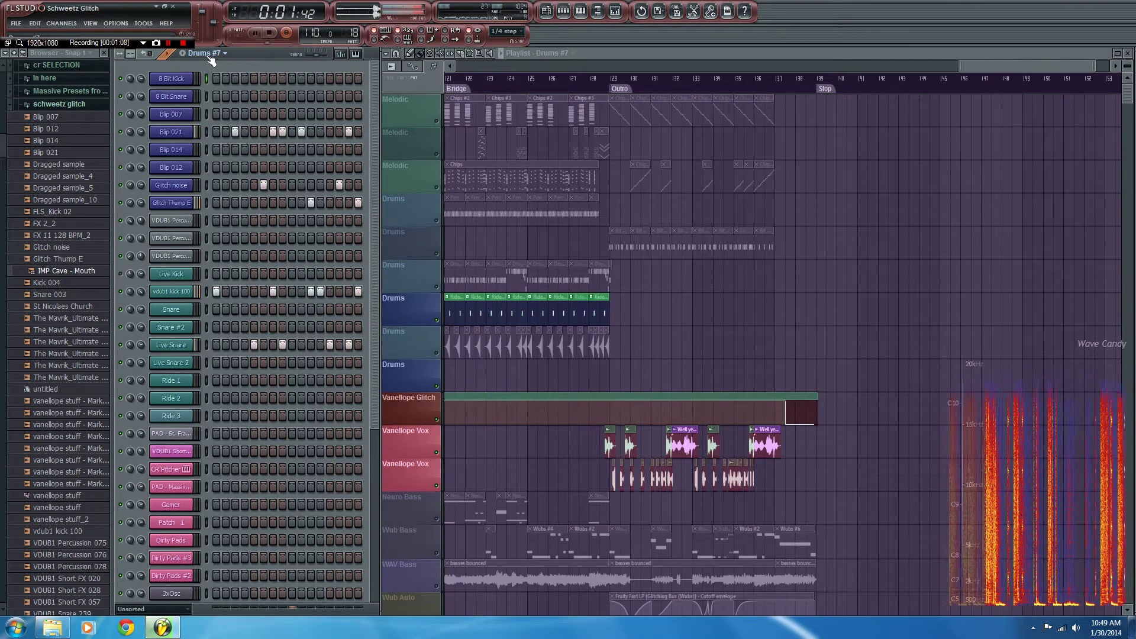
scroll(211, 61, "up", 5)
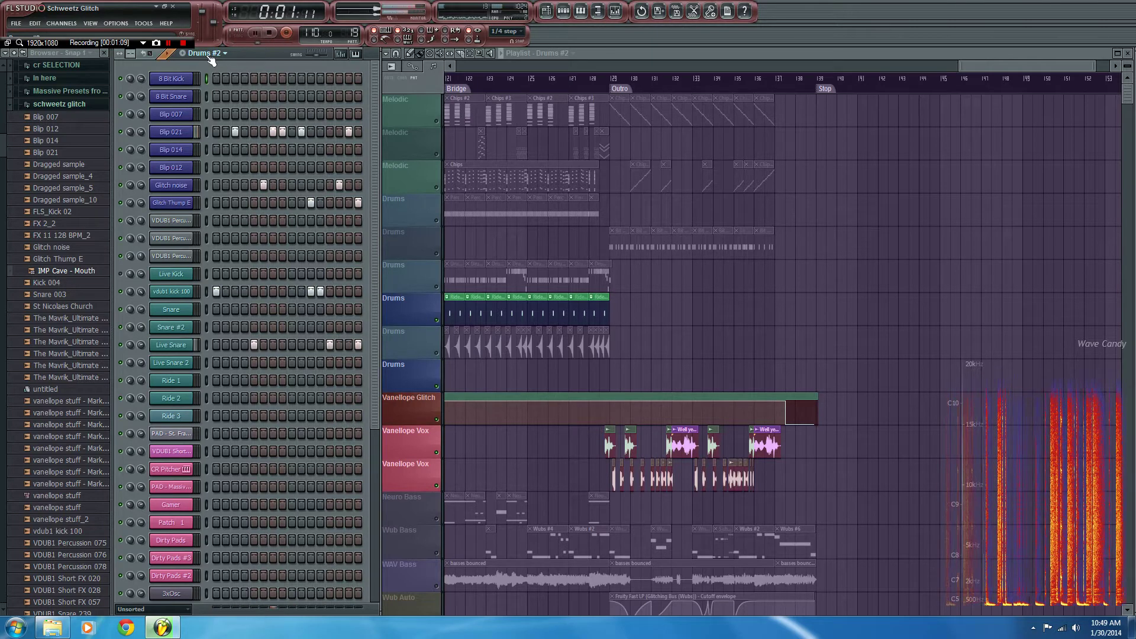
scroll(211, 61, "down", 4)
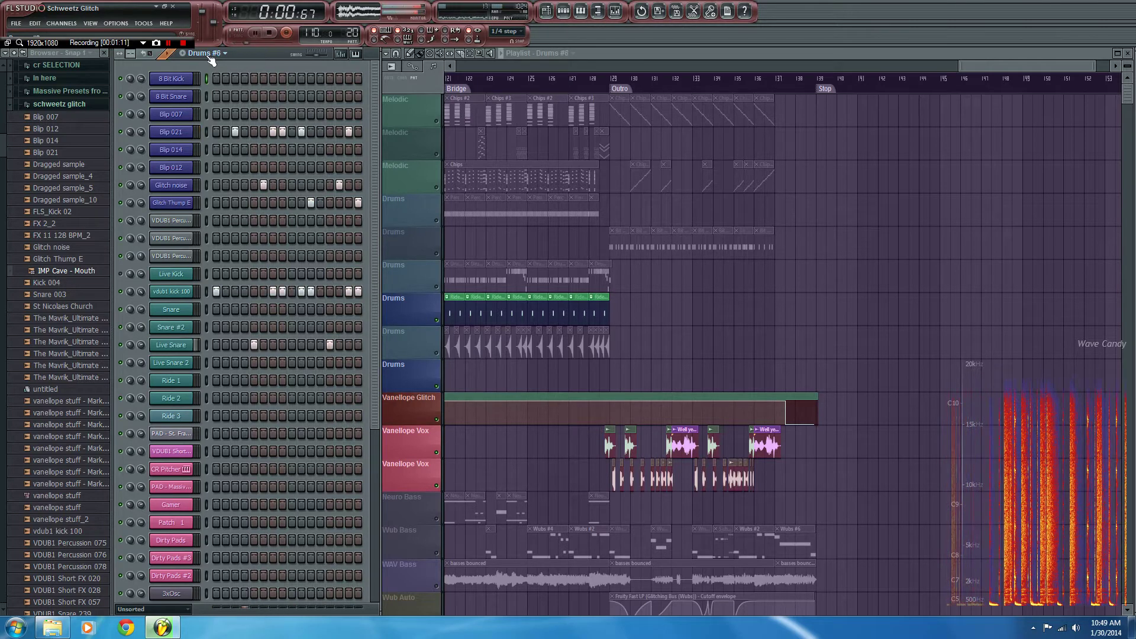
Audition the Chip Arp pattern and its variations #2, #3, #6, #5 and #4
scroll(211, 61, "down", 2)
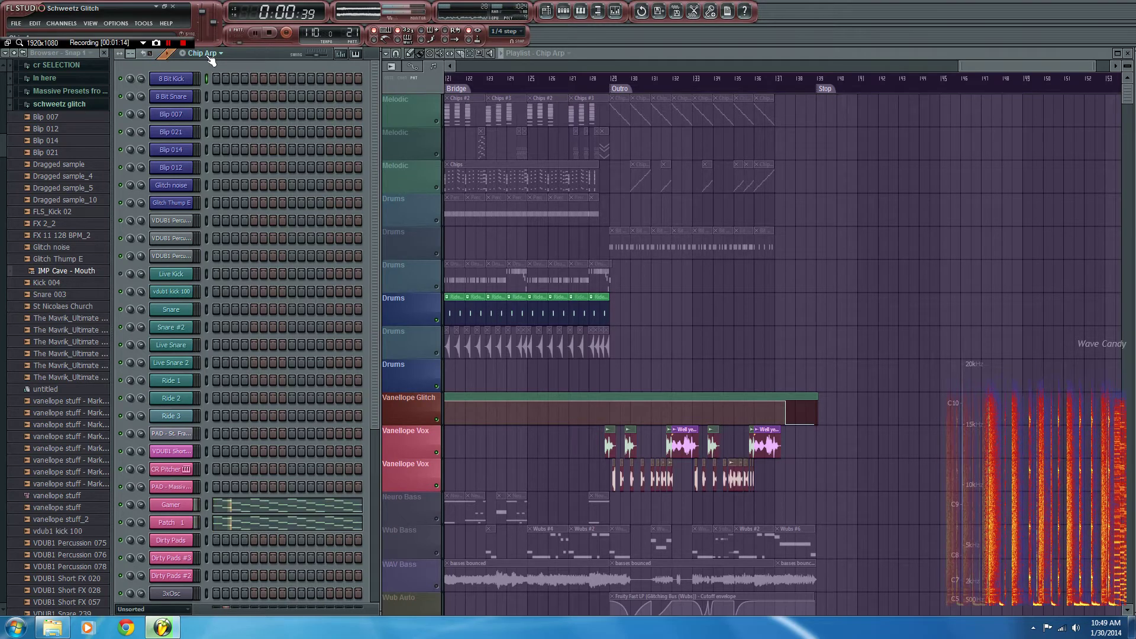
scroll(211, 61, "down", 1)
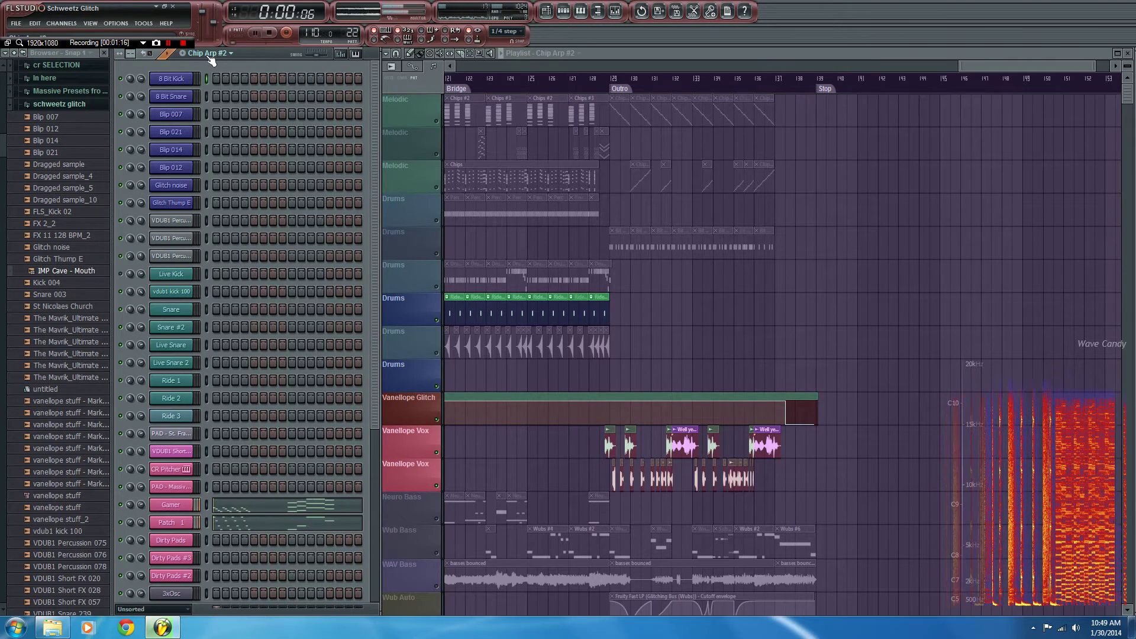
scroll(211, 61, "down", 1)
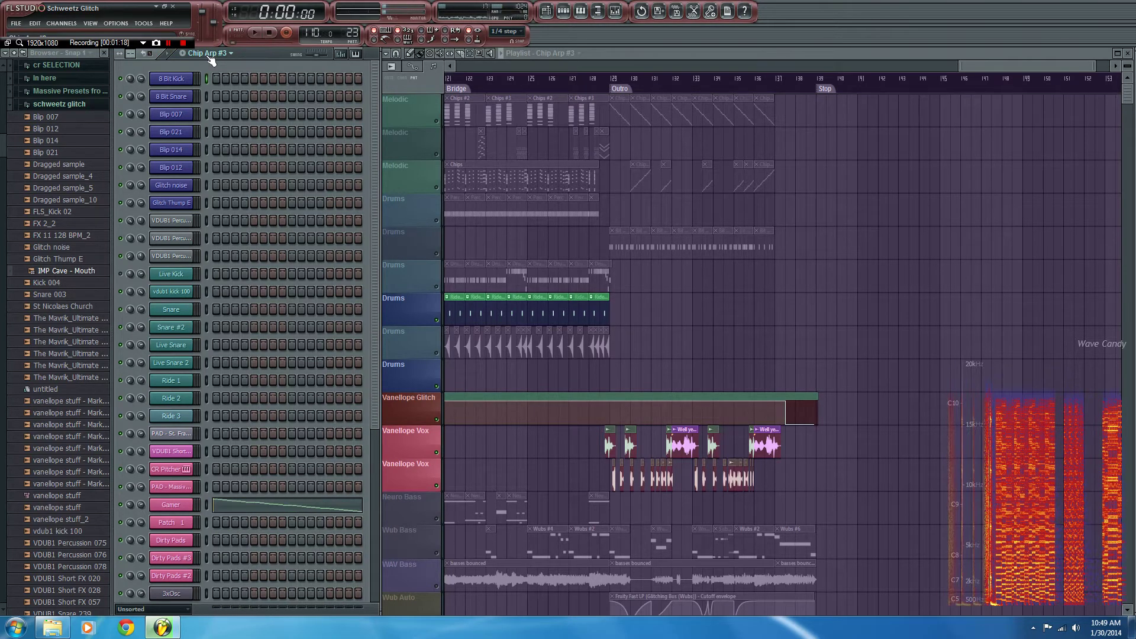
scroll(211, 61, "down", 3)
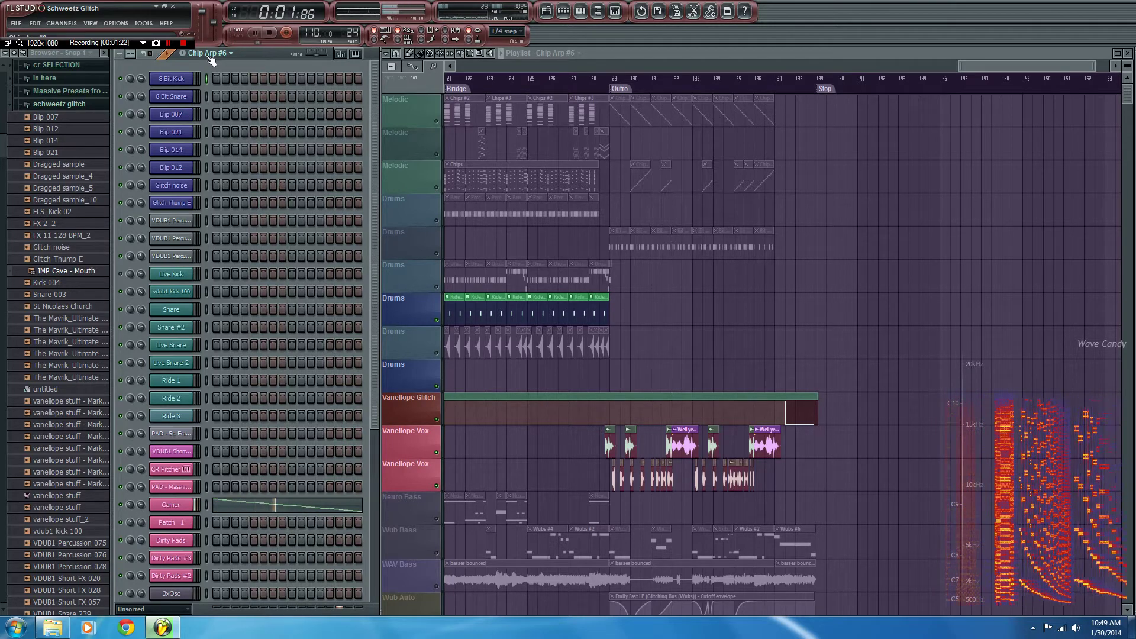
scroll(211, 61, "up", 1)
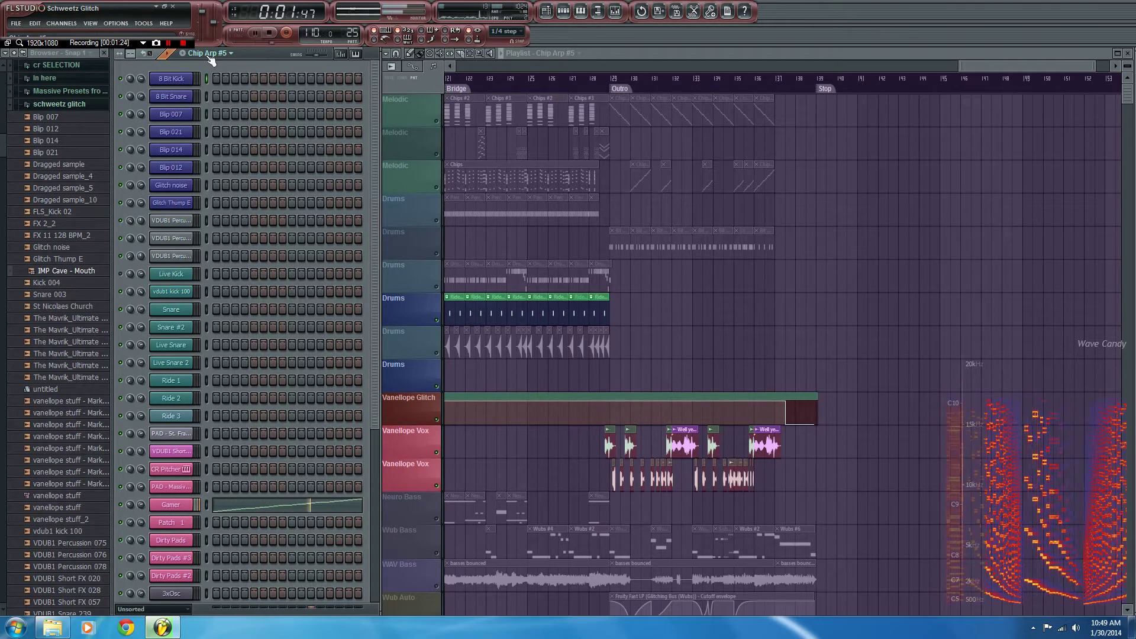
scroll(211, 61, "up", 1)
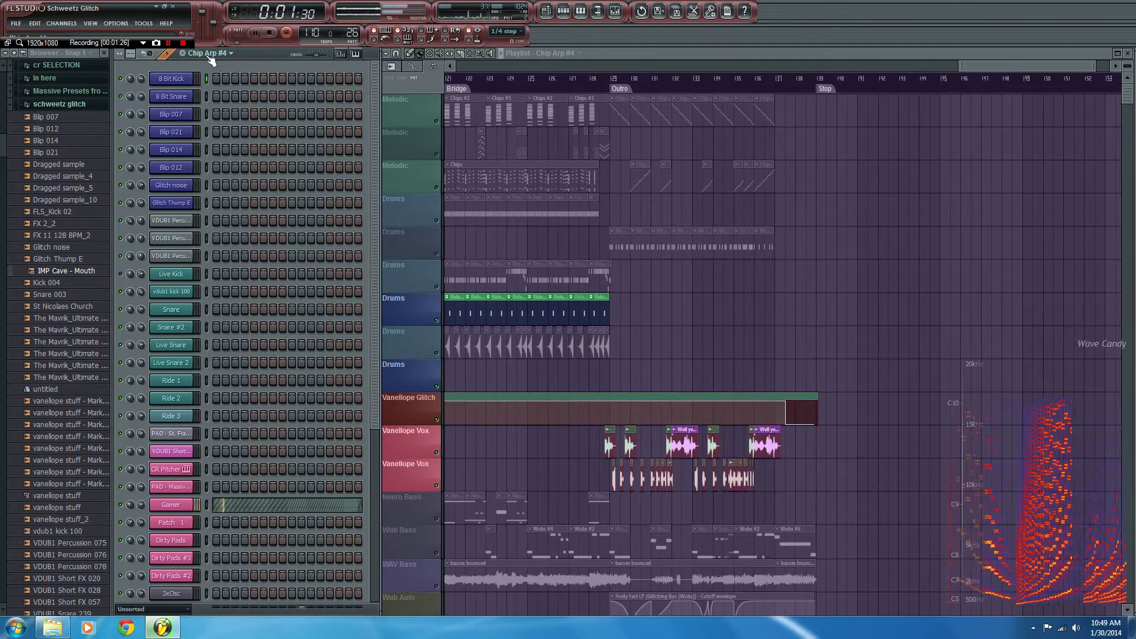
Audition the Dirty Pad pattern, its variations #2, #4, #5, #7, #6 and #3, and the Rides pattern
scroll(212, 60, "up", 1)
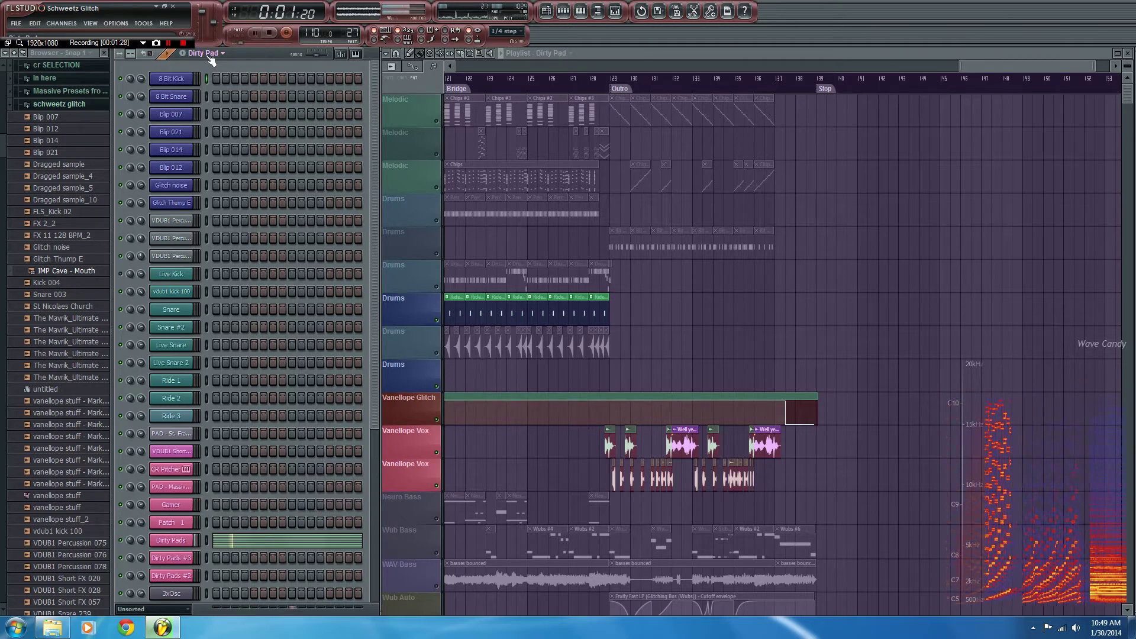
scroll(211, 60, "up", 1)
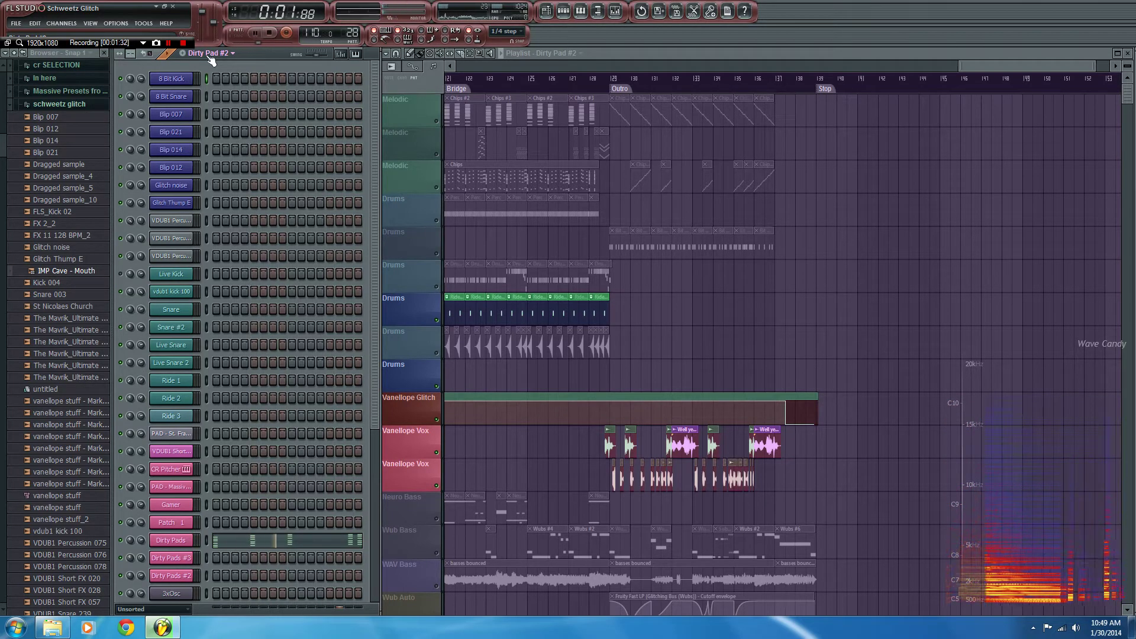
scroll(211, 60, "up", 1)
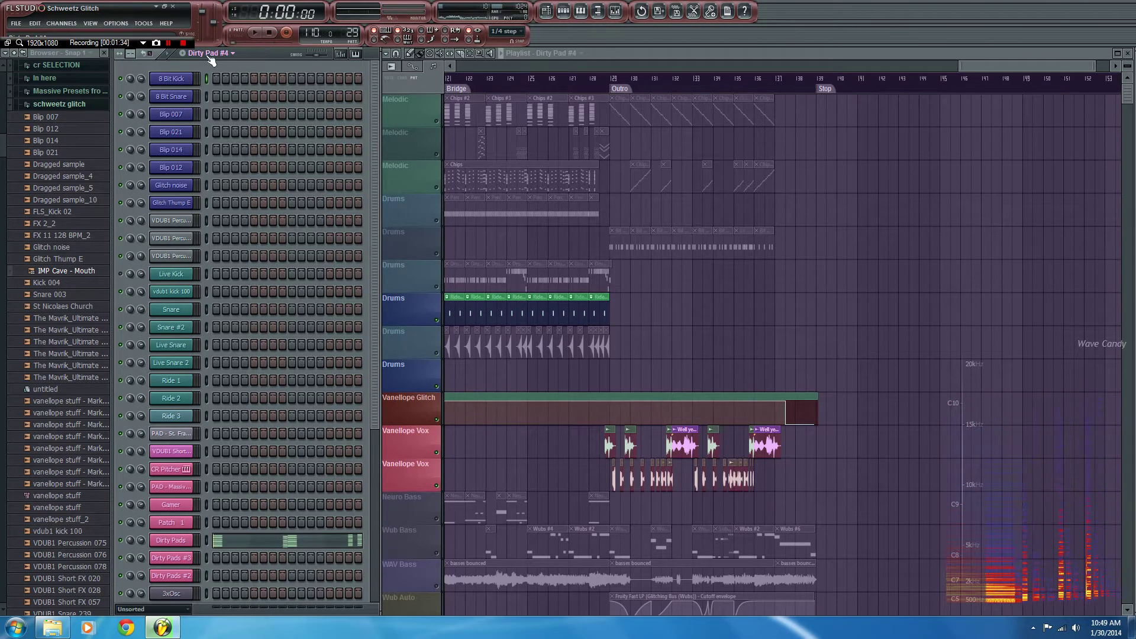
scroll(368, 142, "down", 3)
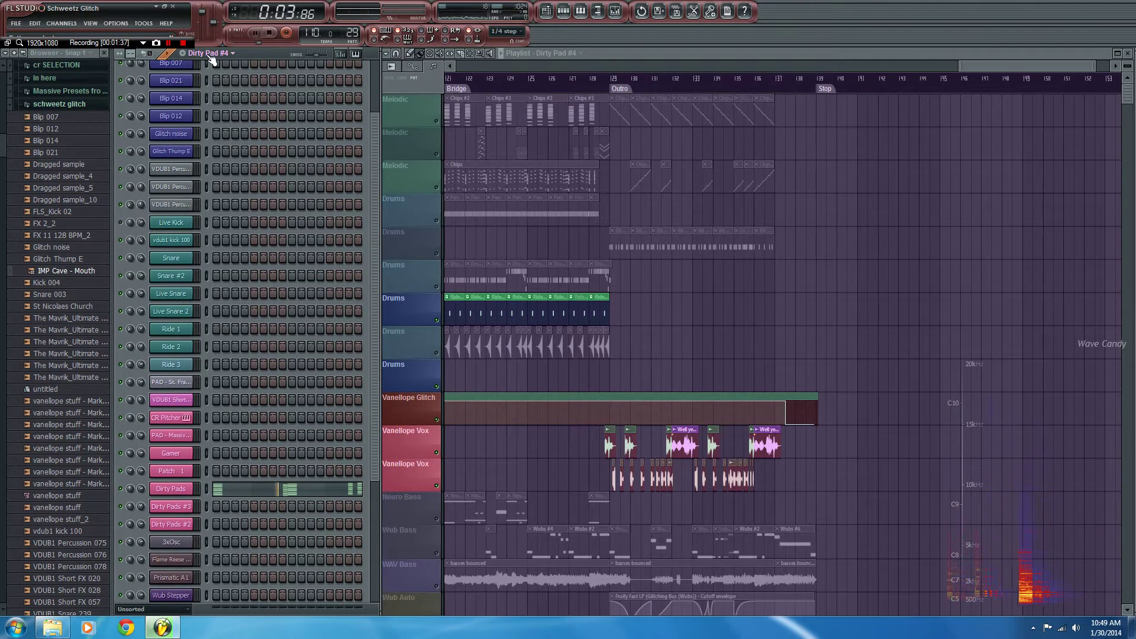
scroll(211, 60, "up", 1)
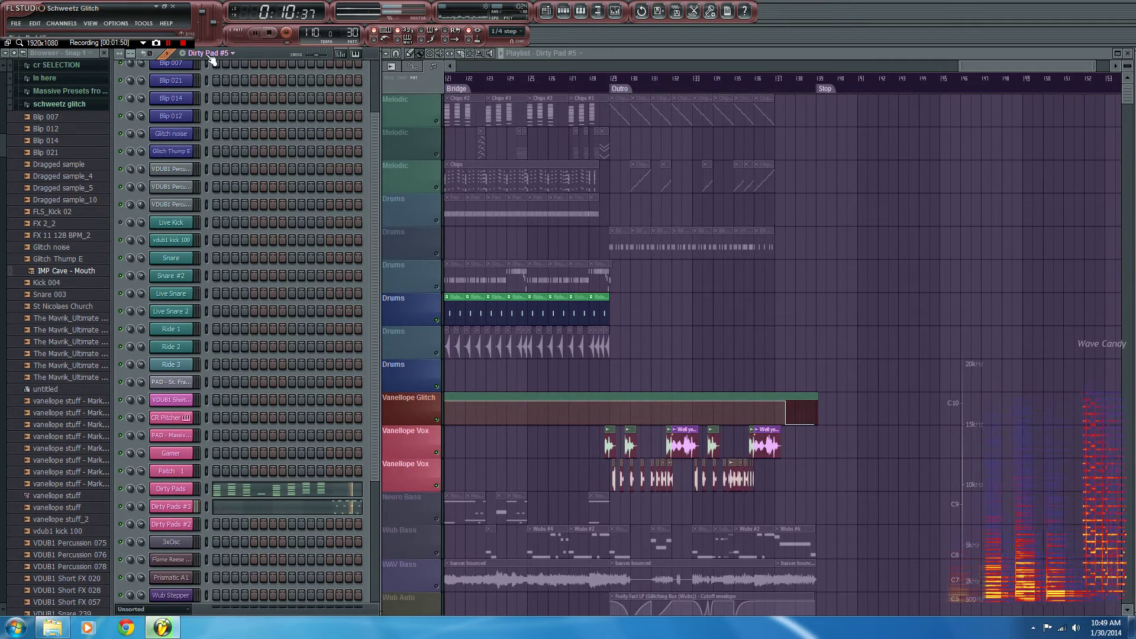
key("space")
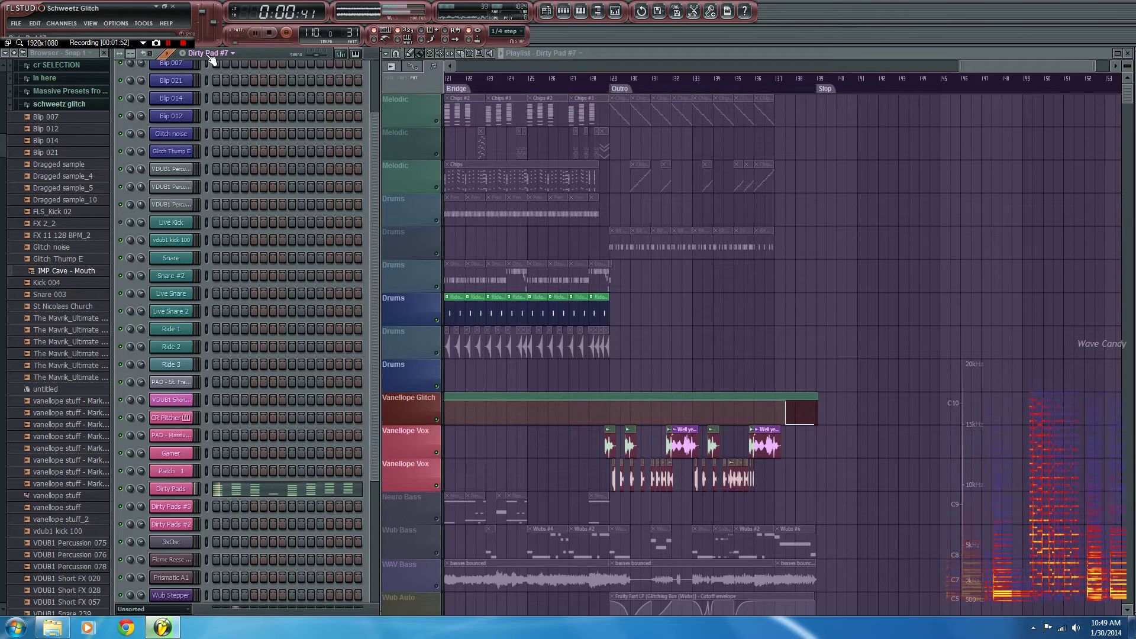
scroll(211, 56, "down", 1)
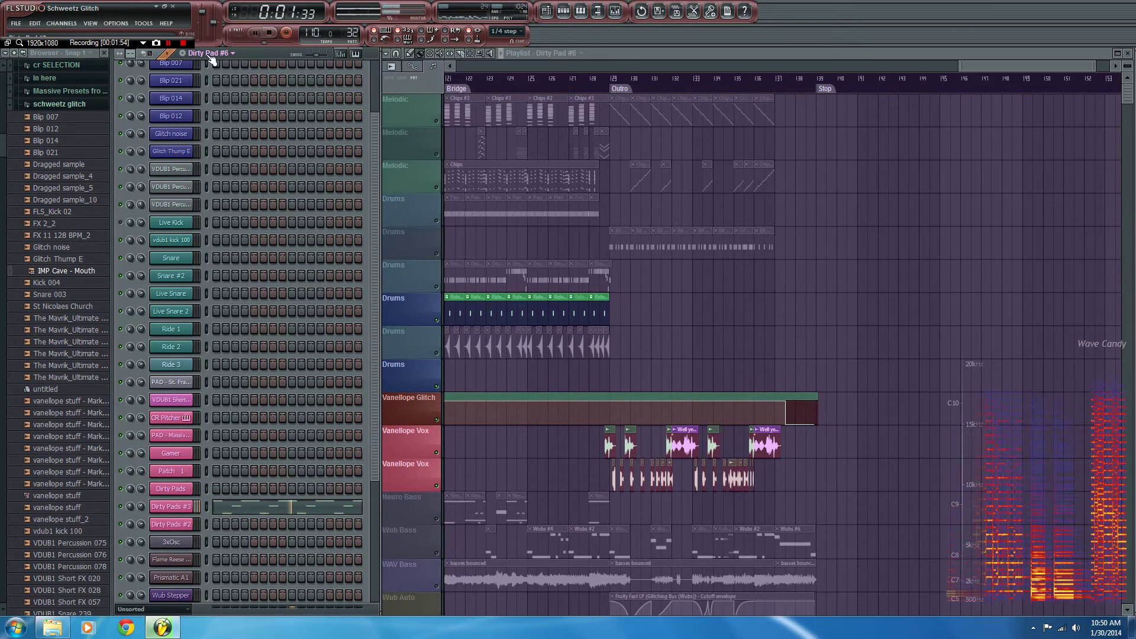
key("space")
scroll(212, 56, "up", 3)
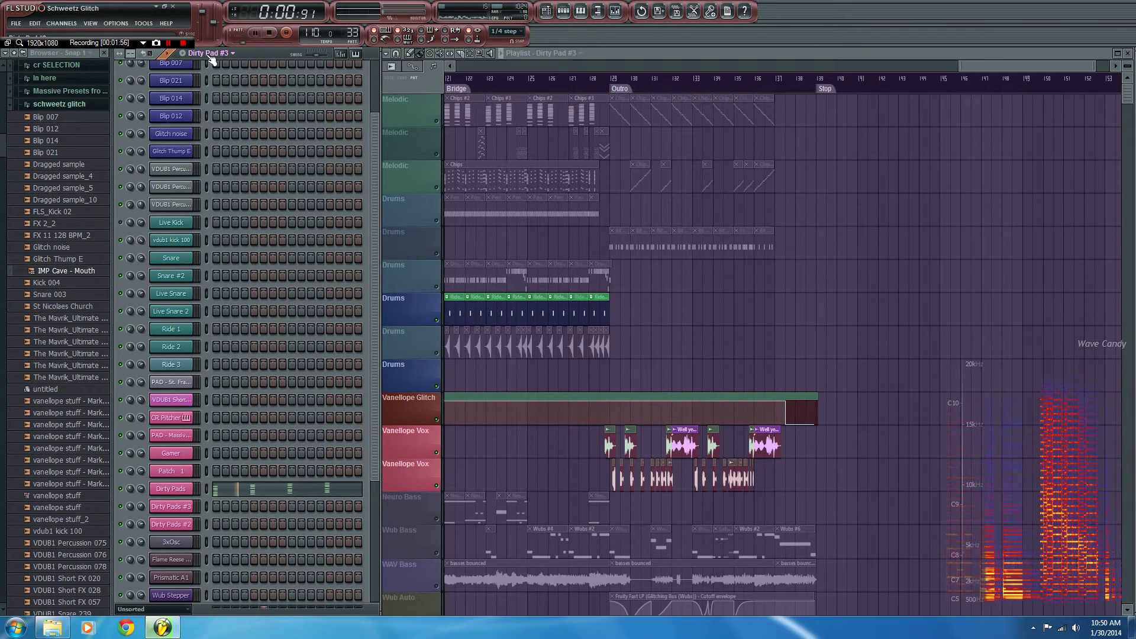
scroll(212, 56, "up", 1)
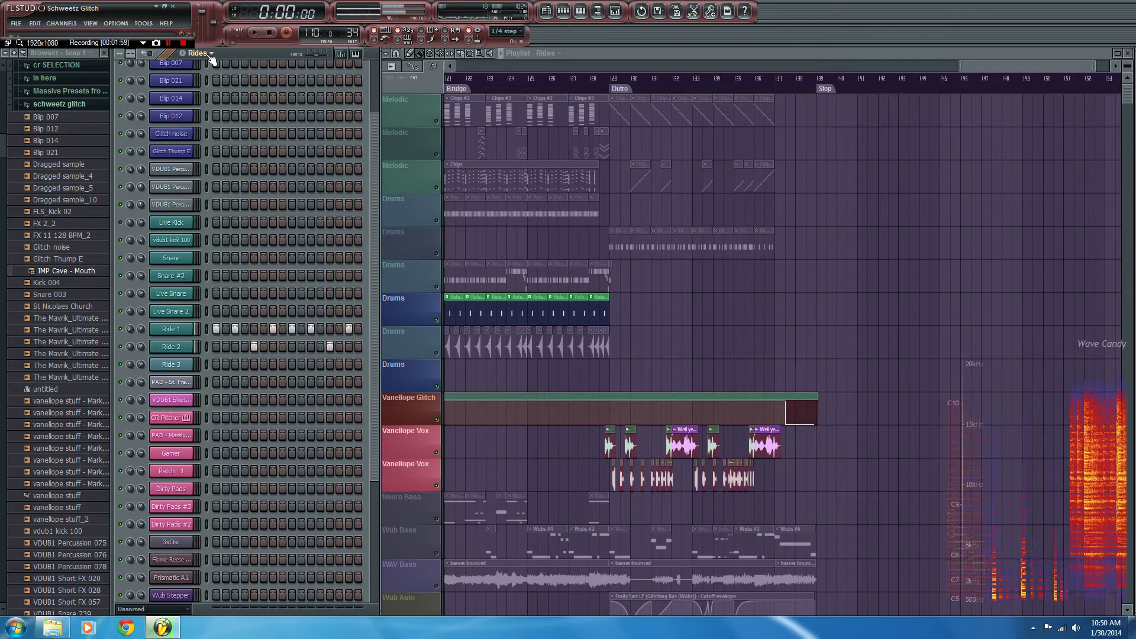
Audition the Rides #2 pattern
scroll(211, 57, "down", 2)
key("space")
key("space")
scroll(212, 56, "up", 1)
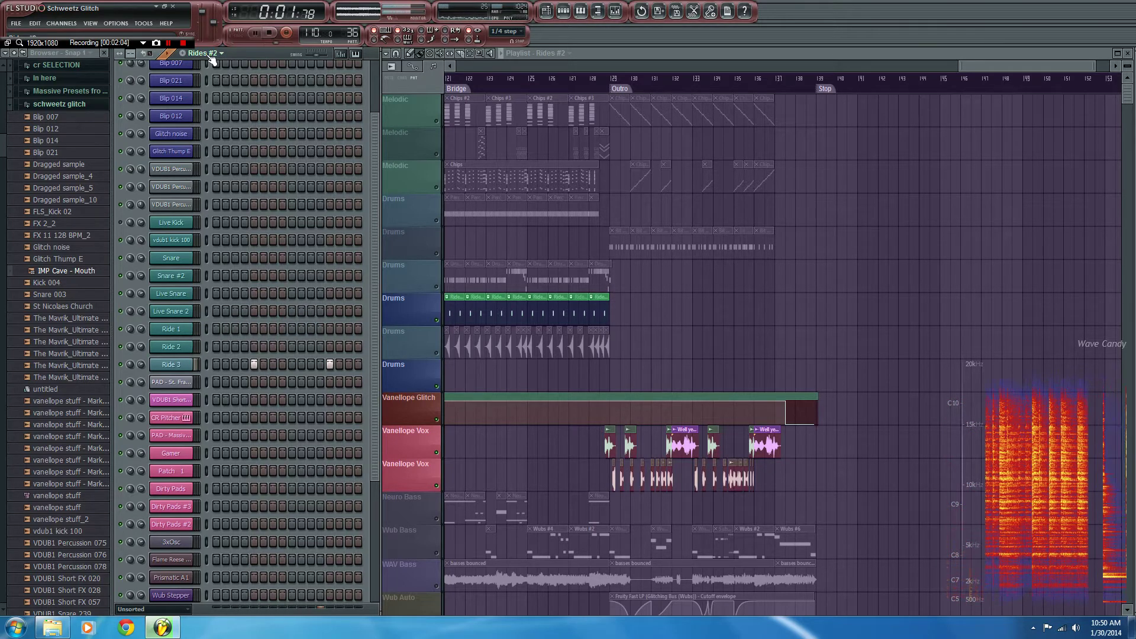
key("space")
Play the Chips pattern while examining the Gamer channel's full note sequence in the piano roll
scroll(211, 56, "up", 2)
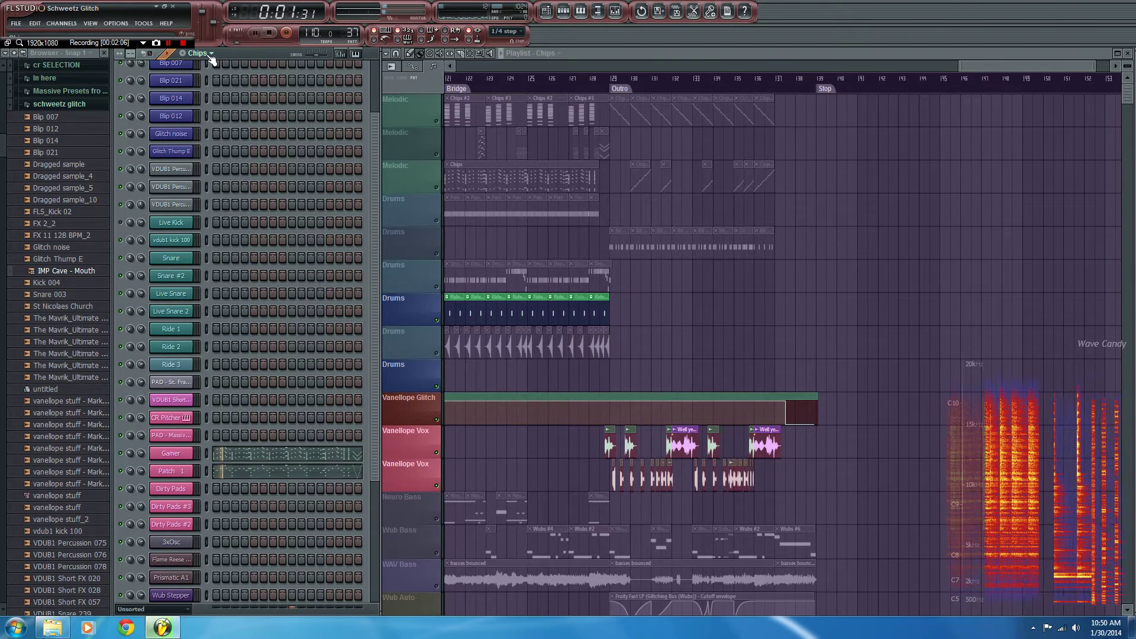
left_click(247, 453)
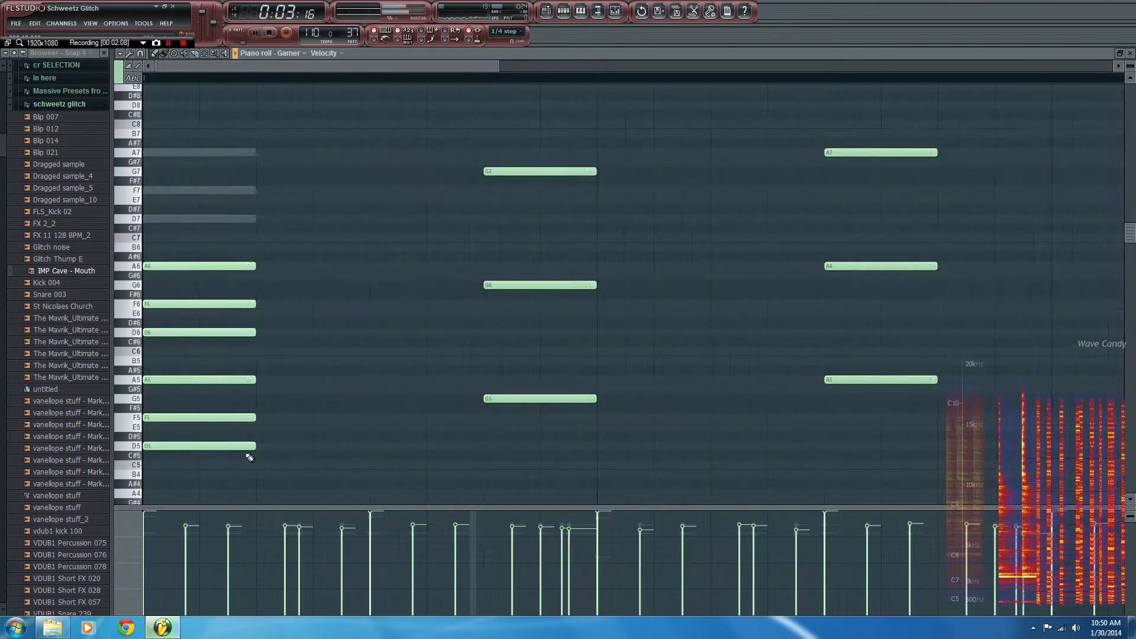
scroll(482, 81, "down", 2)
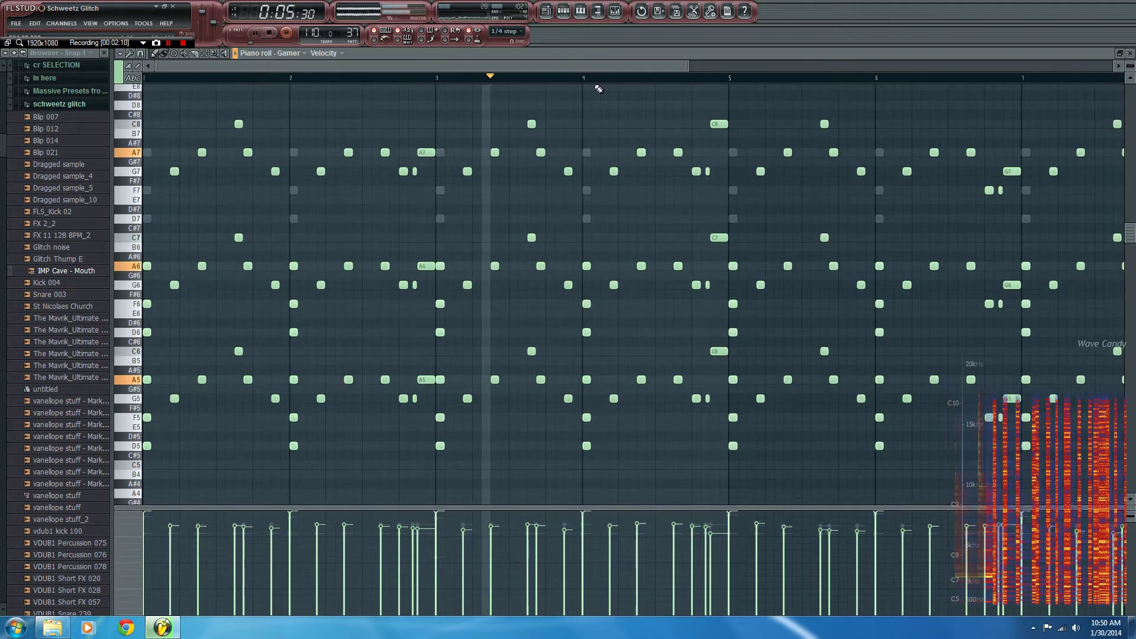
scroll(599, 80, "down", 2)
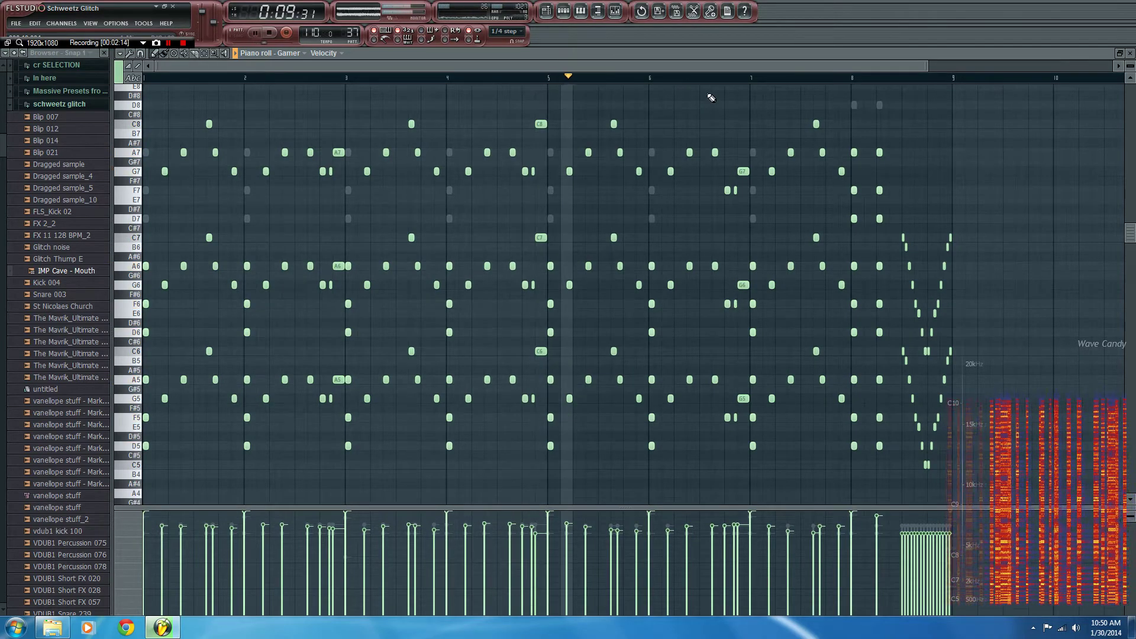
key("space")
left_click(1130, 54)
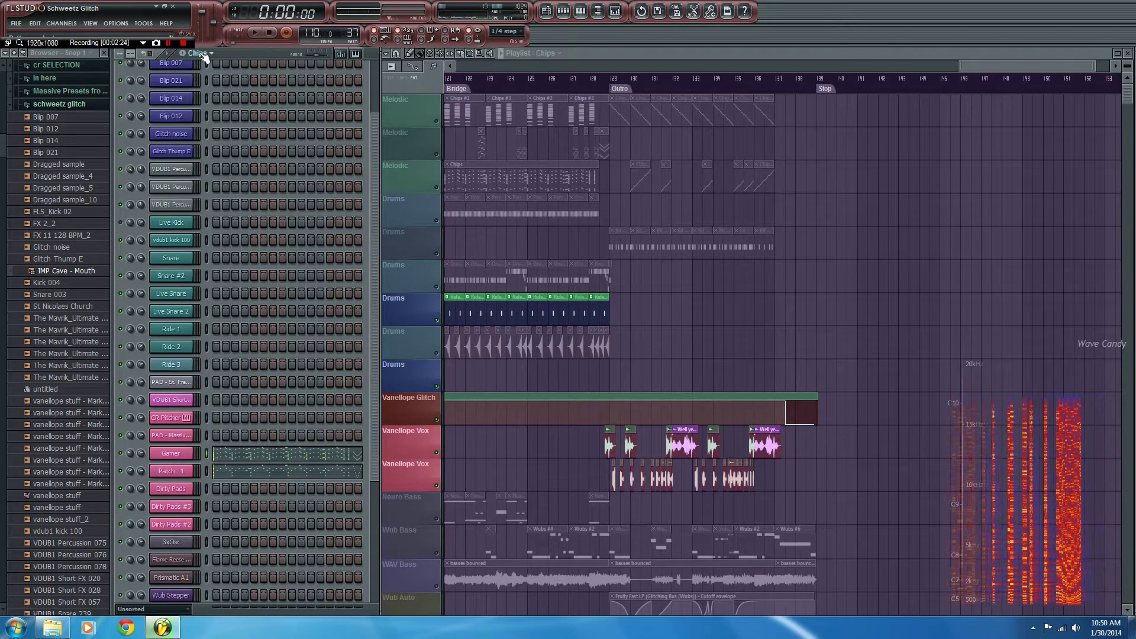
Audition the Chips pattern variations #2, #6, #4, #3 and #5
scroll(205, 54, "down", 1)
key("space")
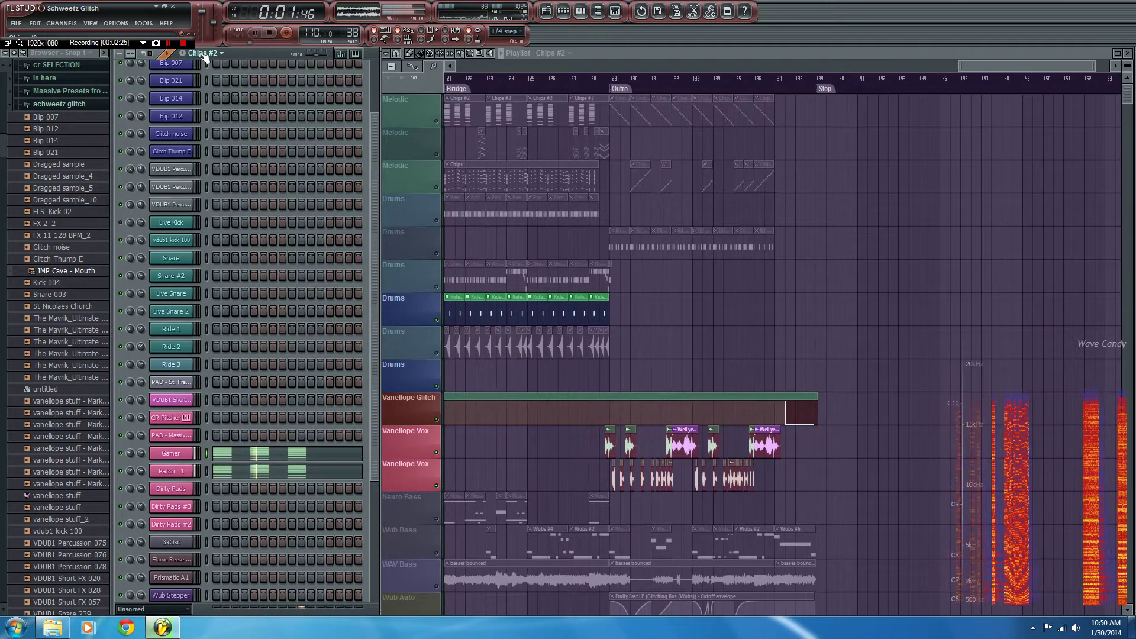
key("space")
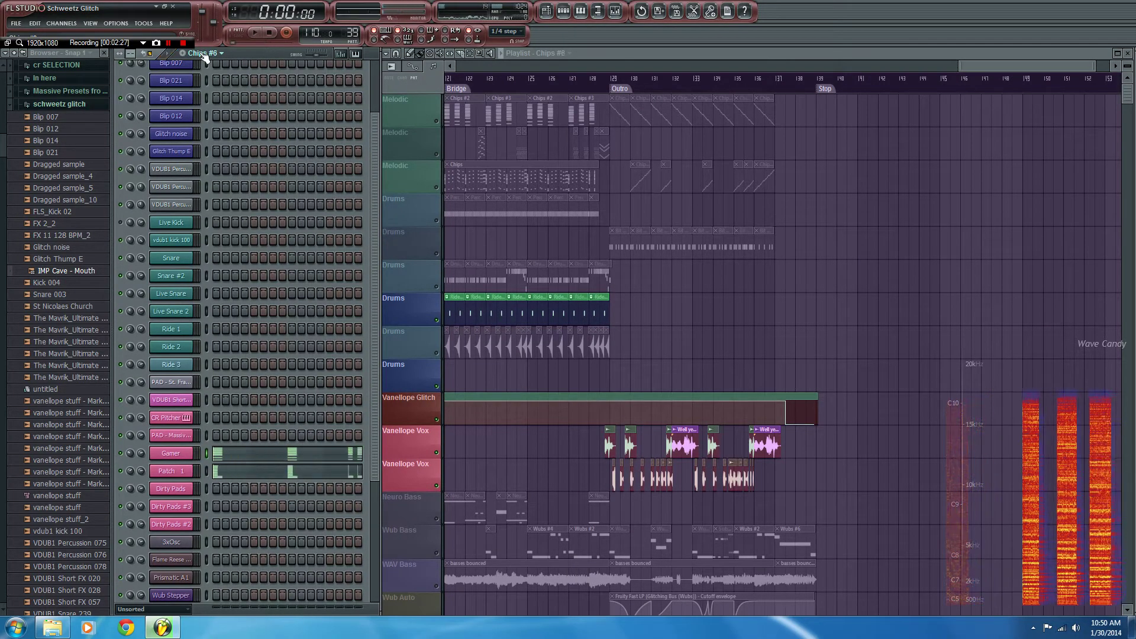
scroll(204, 53, "down", 1)
scroll(204, 53, "down", 1)
key("space")
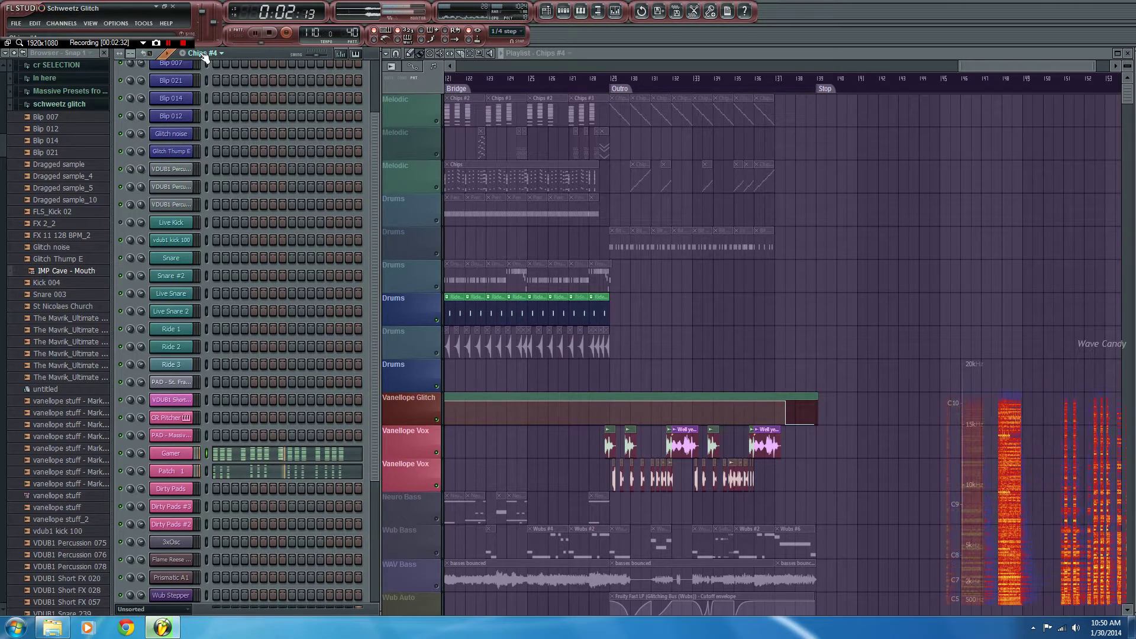
scroll(205, 53, "down", 1)
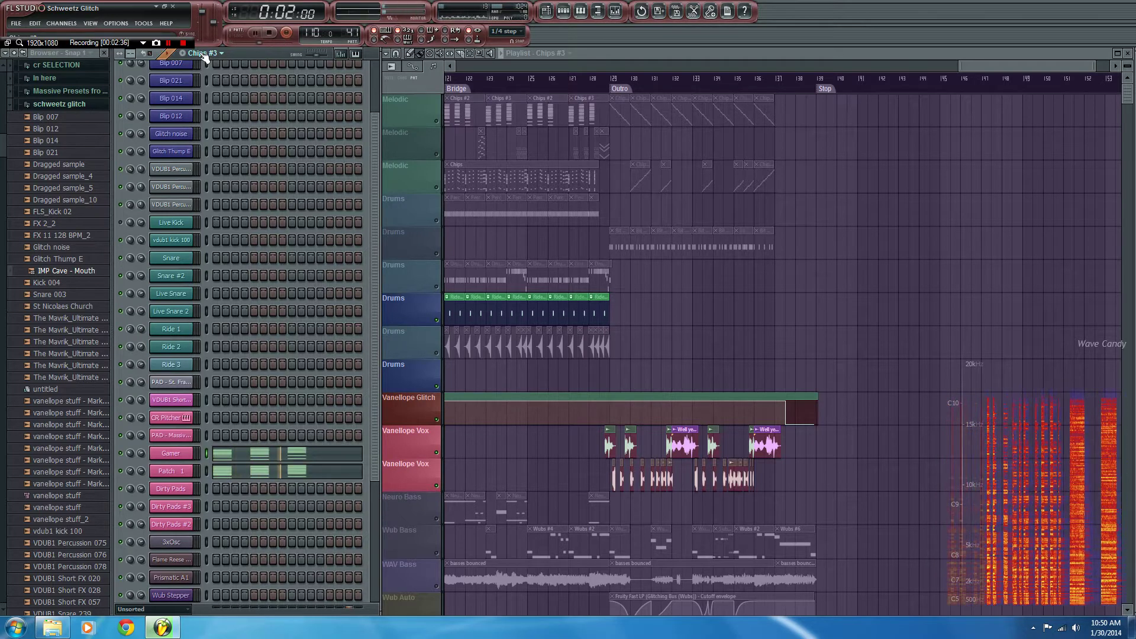
scroll(205, 58, "down", 1)
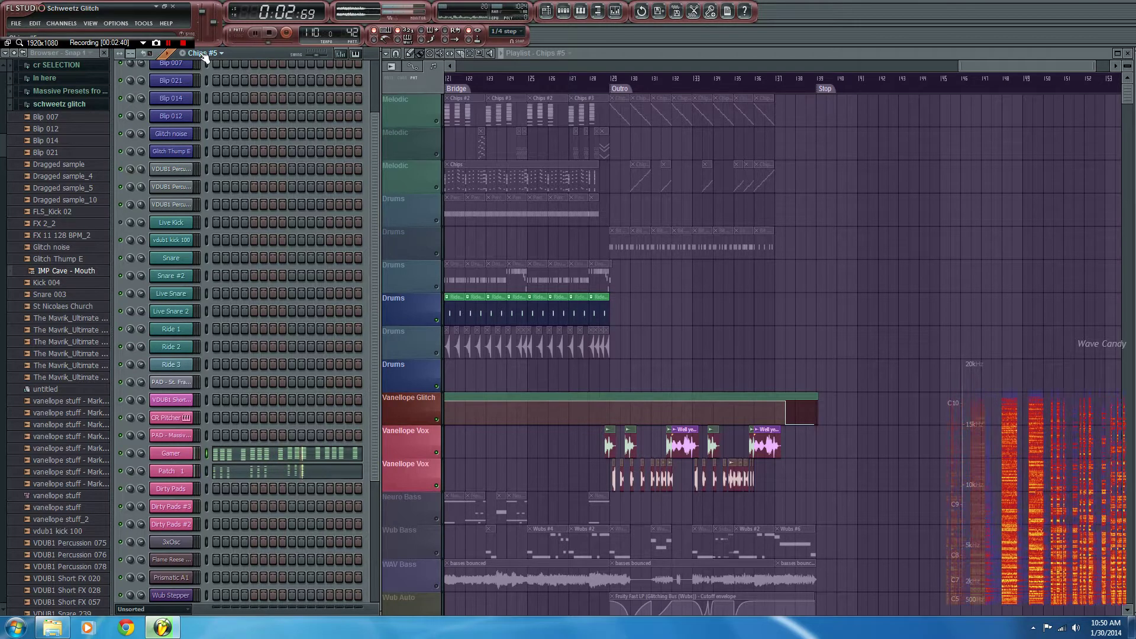
key("space")
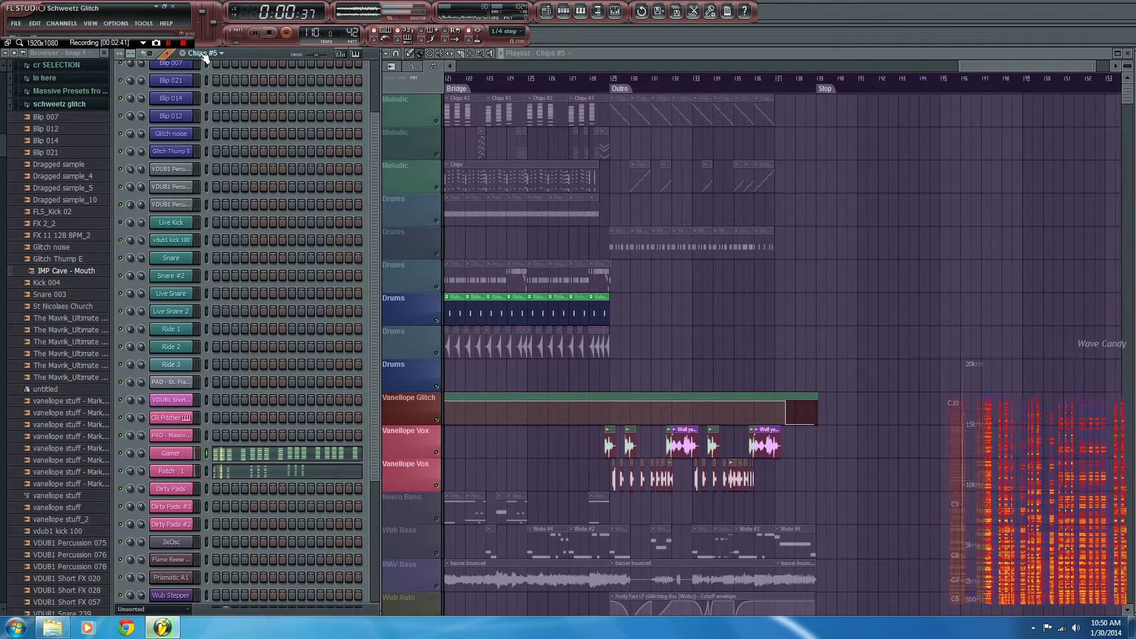
Audition the Auto Pads pattern and its variation #2
scroll(204, 57, "down", 1)
key("space")
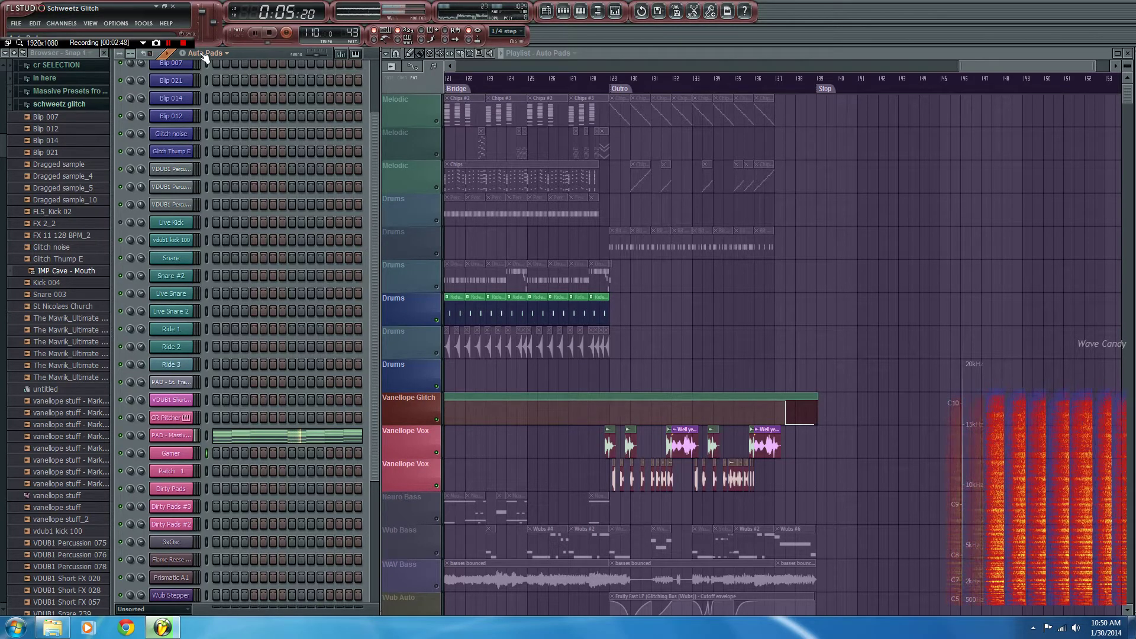
scroll(204, 58, "down", 1)
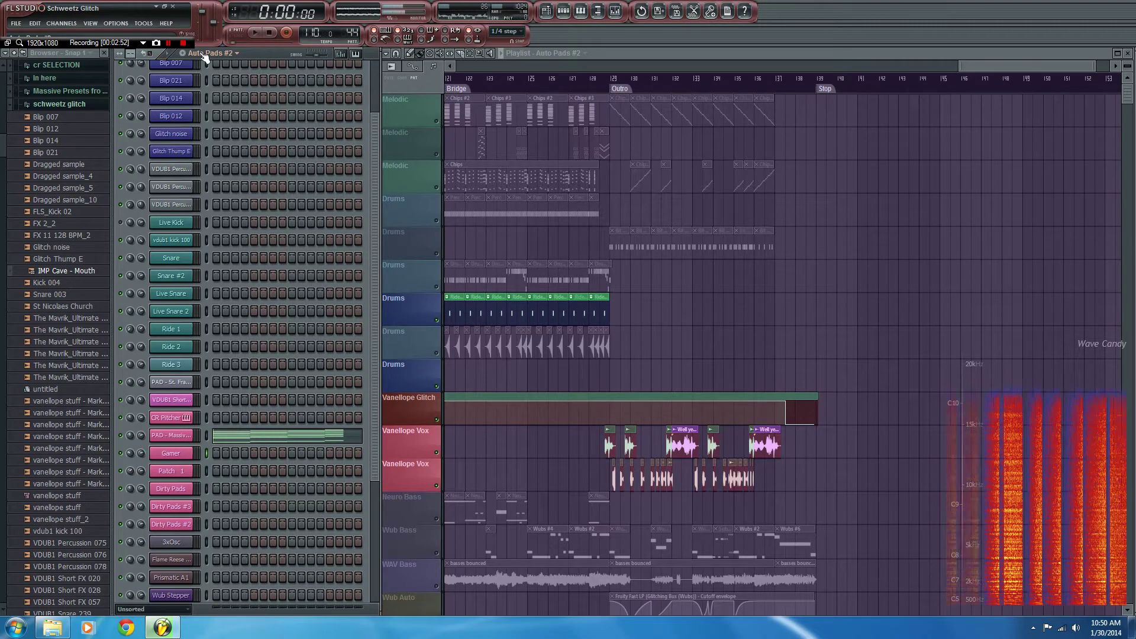
Stop playback and view the Sylenth1 synth settings behind the PAD - Massive Pad 2 channel
scroll(204, 58, "down", 1)
key("space")
left_click(188, 436)
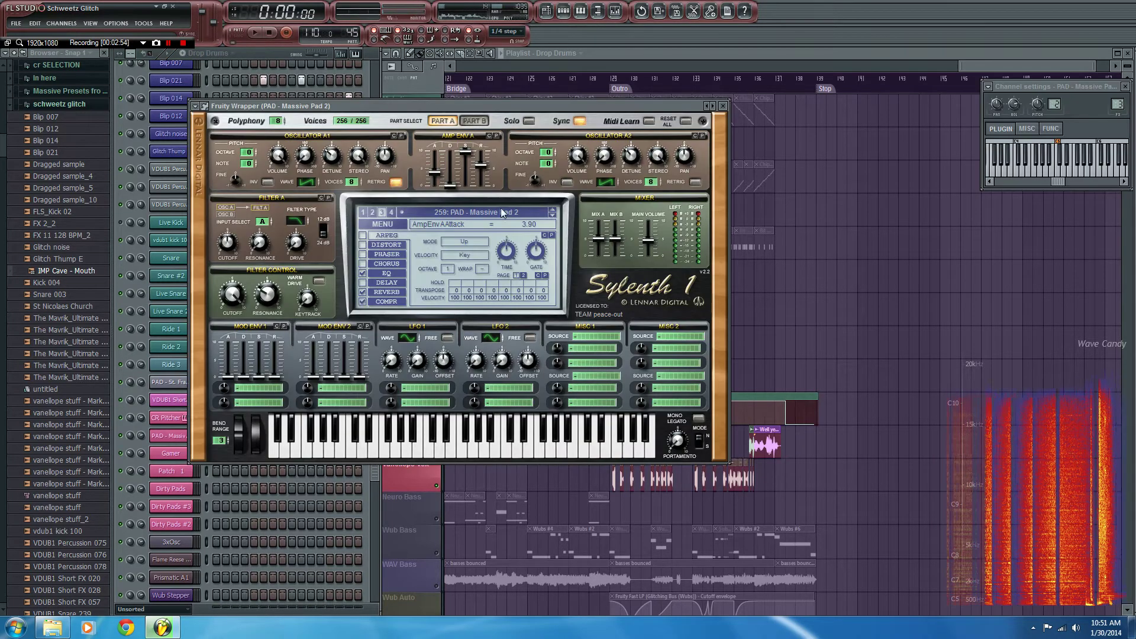
left_click(723, 106)
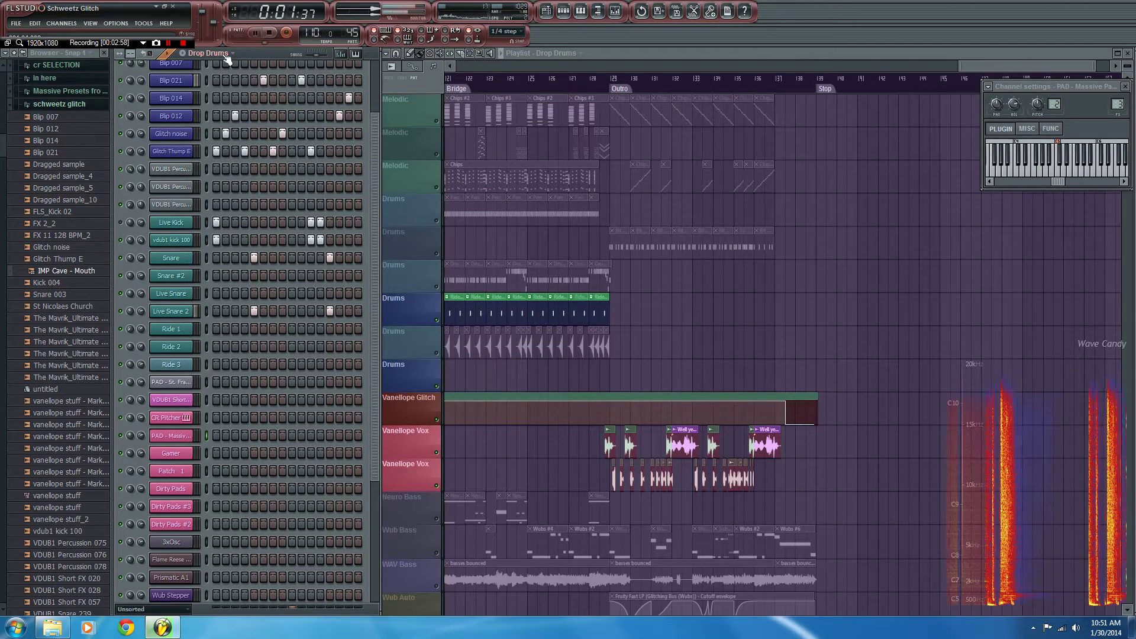
Audition the Drop Drums pattern variations, including #9, #7, #5, #4, #3 and #2
scroll(211, 54, "down", 1)
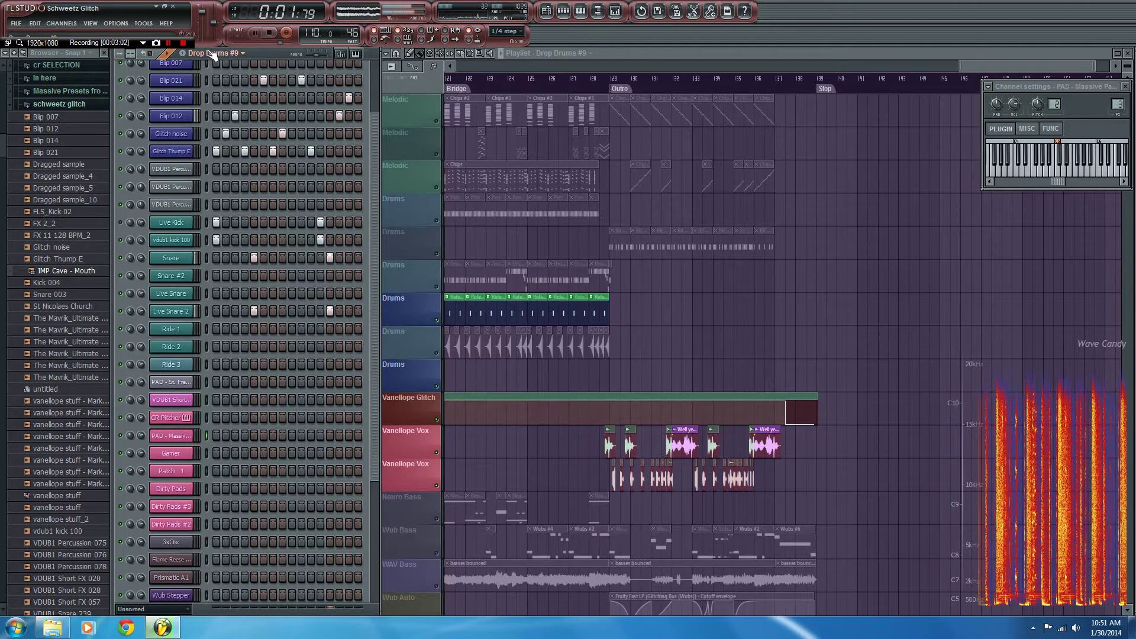
scroll(212, 54, "down", 1)
scroll(212, 54, "up", 3)
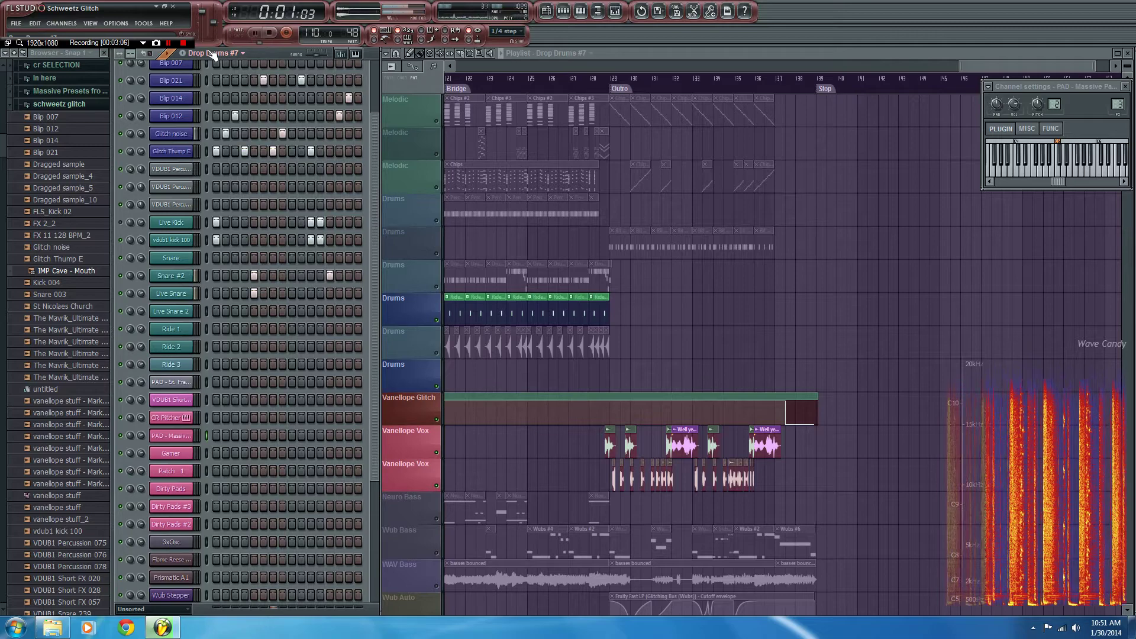
scroll(212, 54, "up", 2)
key("space")
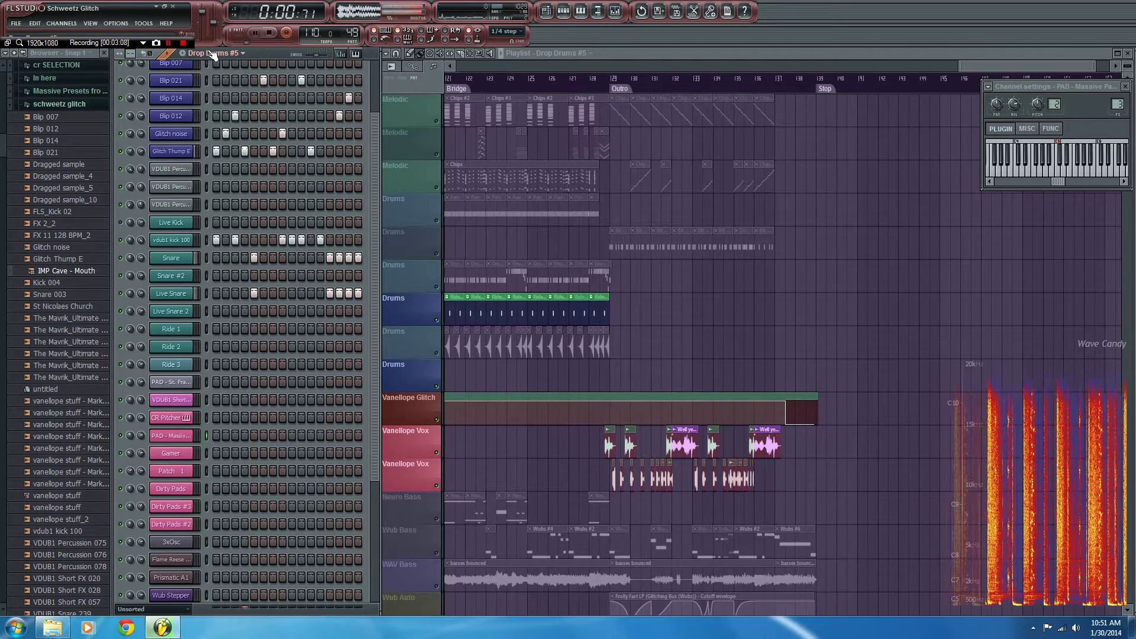
scroll(212, 55, "up", 1)
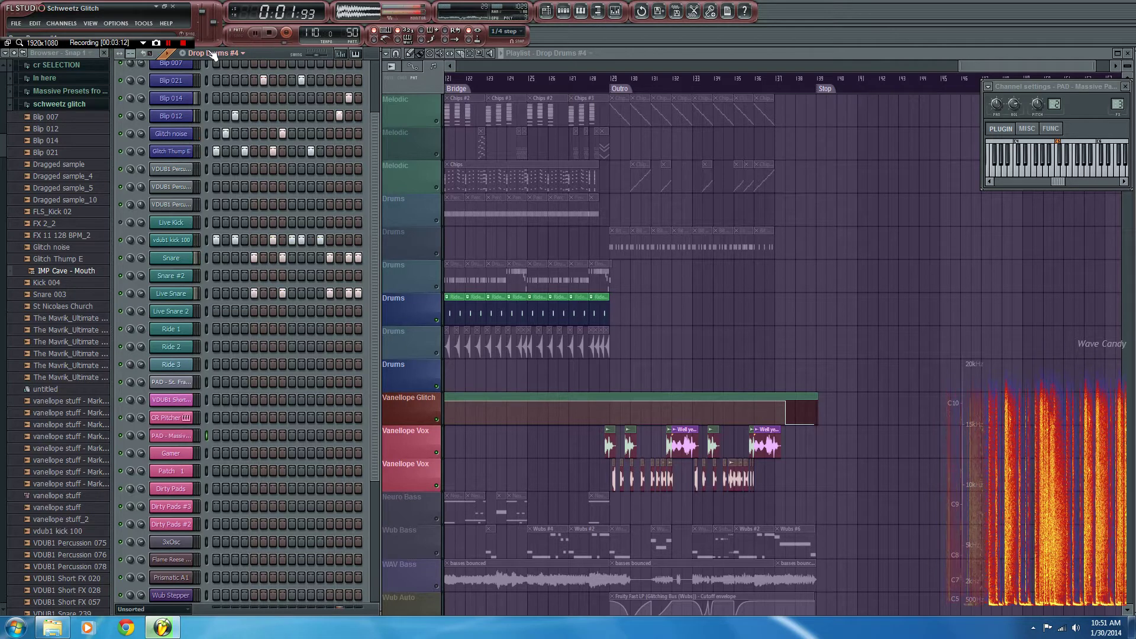
scroll(212, 54, "up", 1)
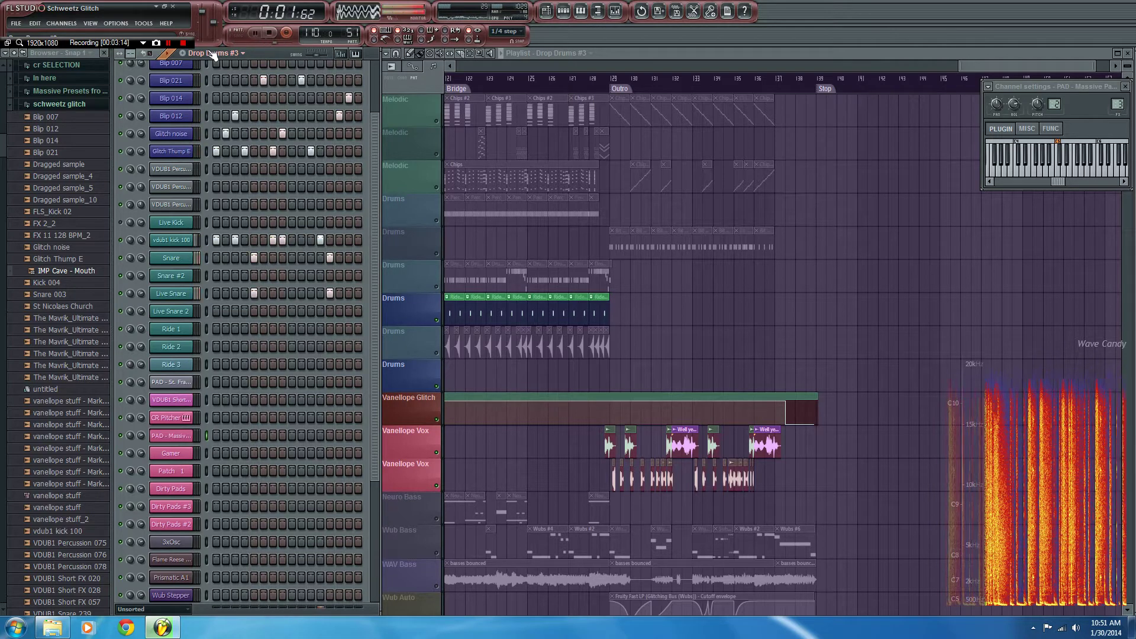
scroll(212, 55, "up", 1)
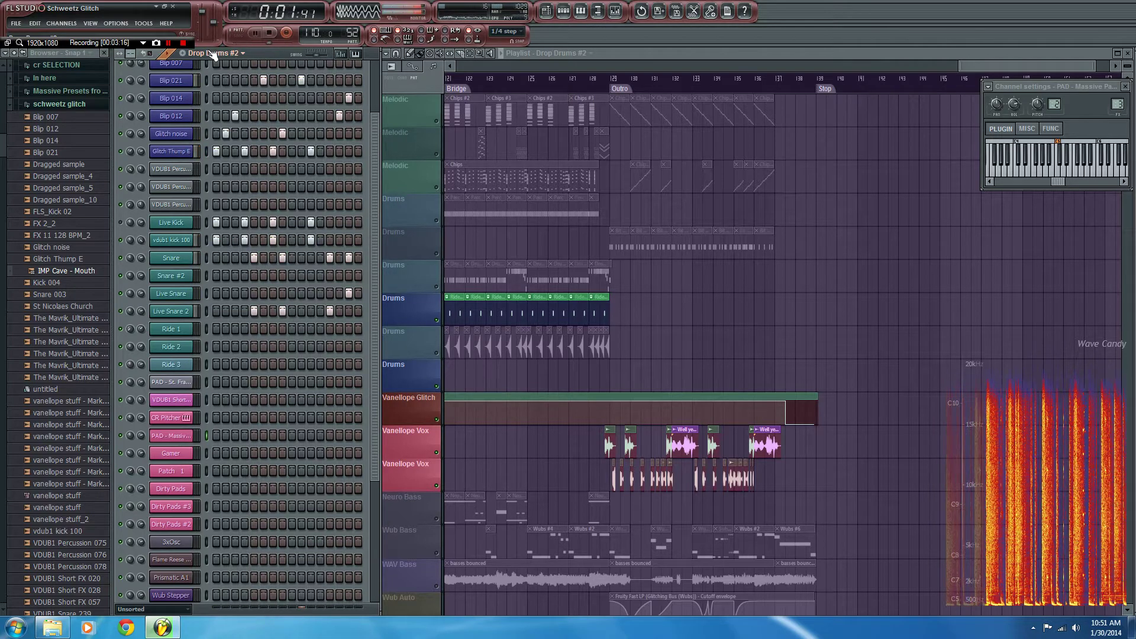
key("space")
Audition the remaining Drop Drums variations #8 and #6
left_click_drag(108, 23, 110, 22)
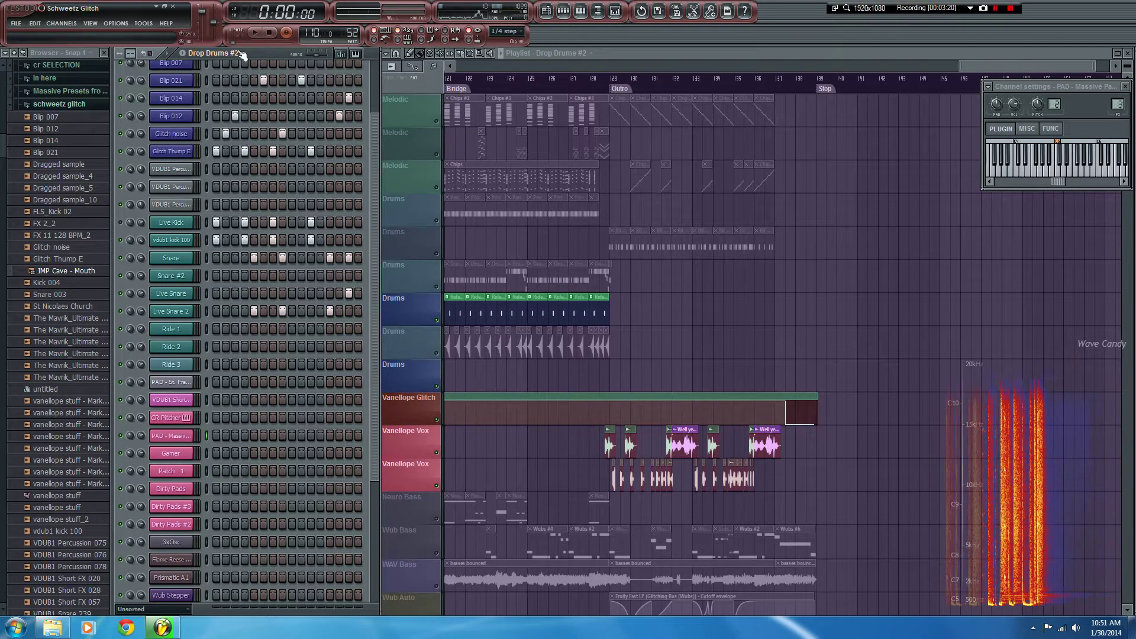
scroll(230, 55, "up", 6)
key("space")
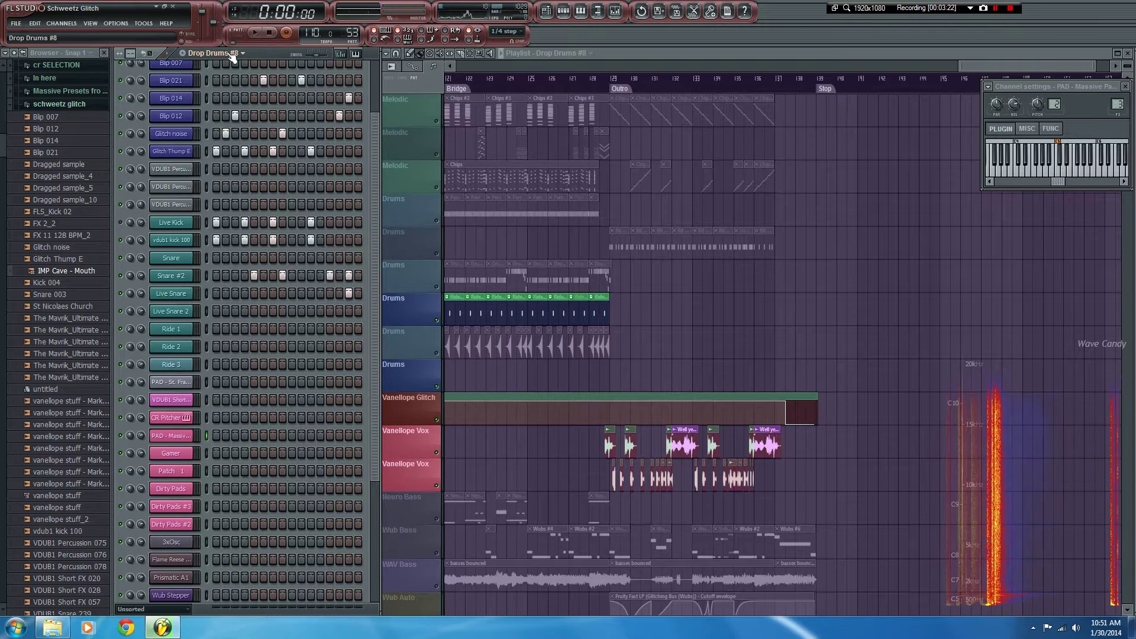
scroll(232, 56, "down", 2)
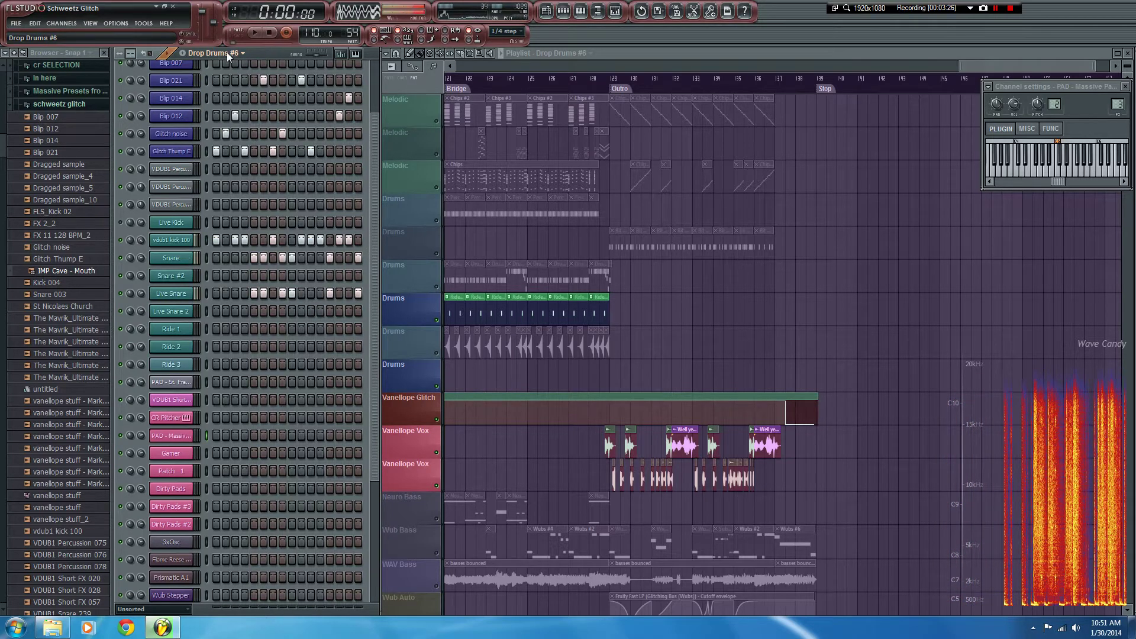
Audition the Neuro pattern and its variations #4, #5, #3 and #2
key("KP_Add")
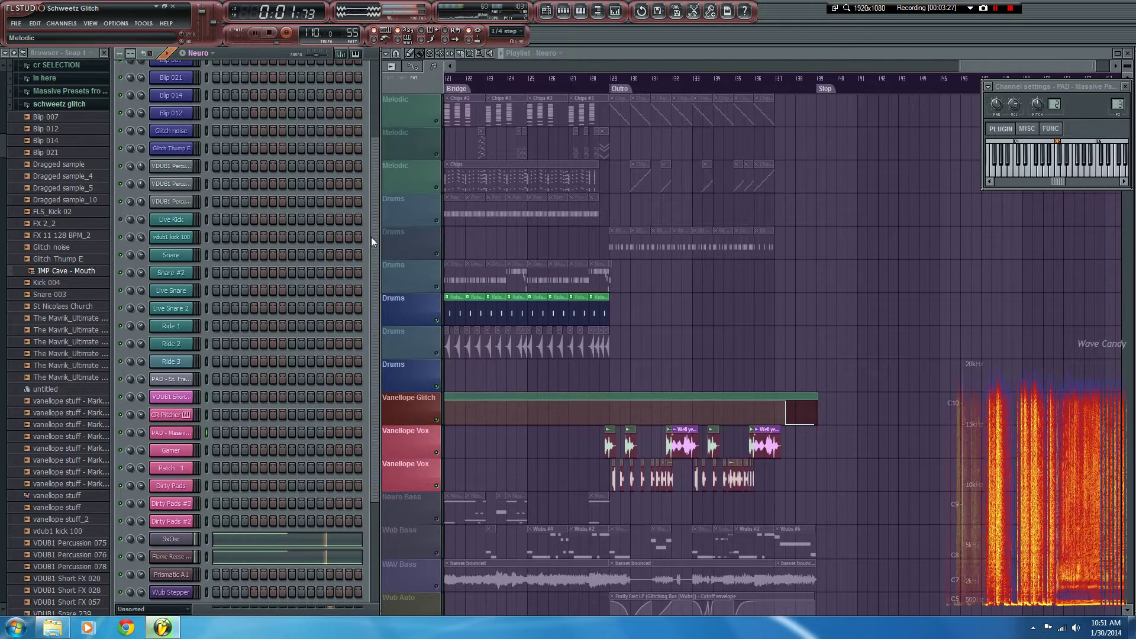
scroll(371, 236, "down", 5)
key("space")
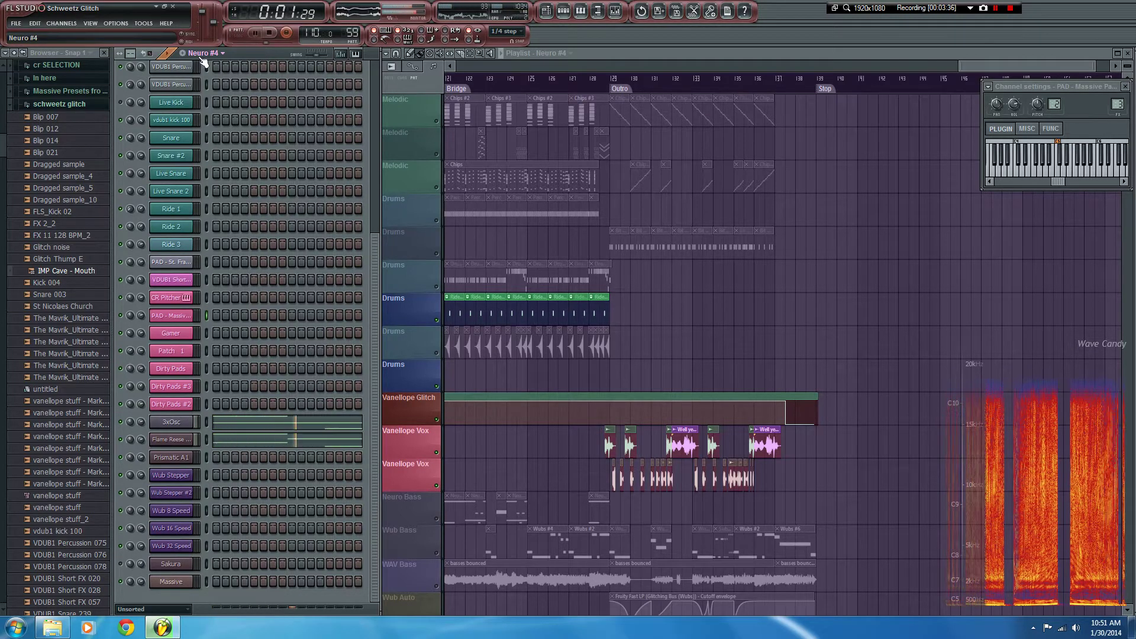
key("KP_Add")
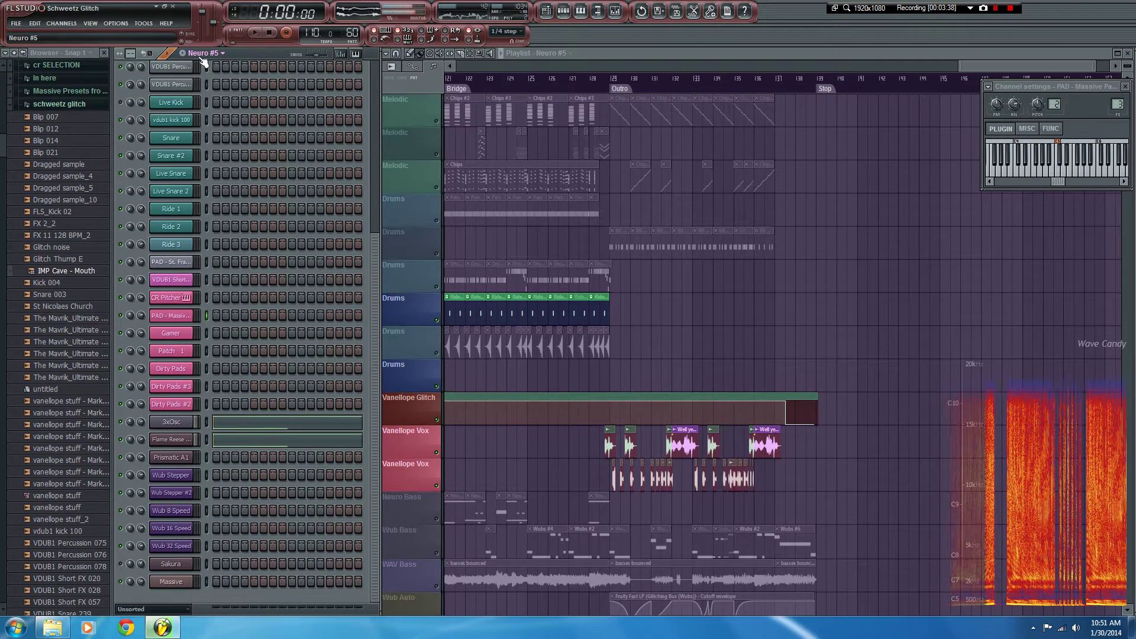
key("KP_Add")
key("space")
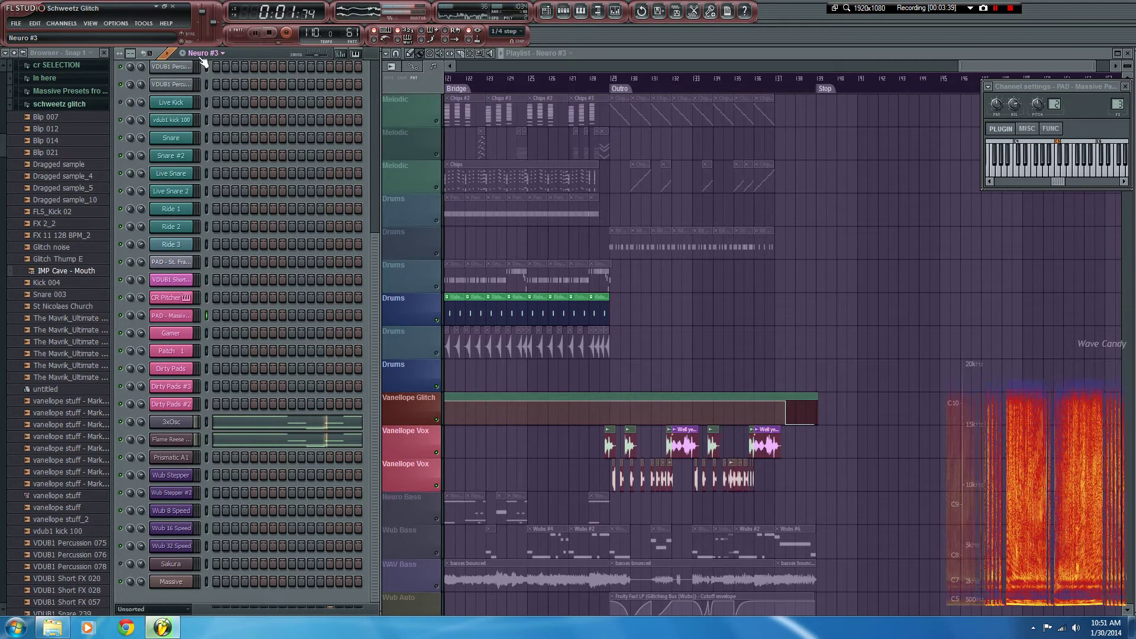
key("KP_Add")
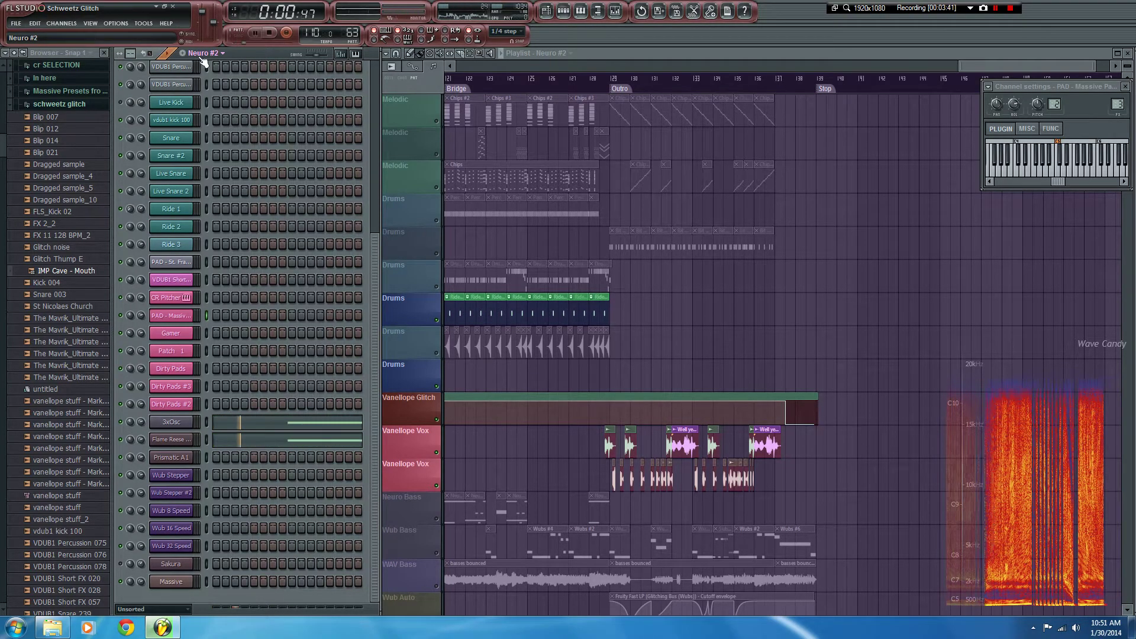
Audition the Wubs pattern and its variations, including #3, #7, #4 and #6
key("KP_Add")
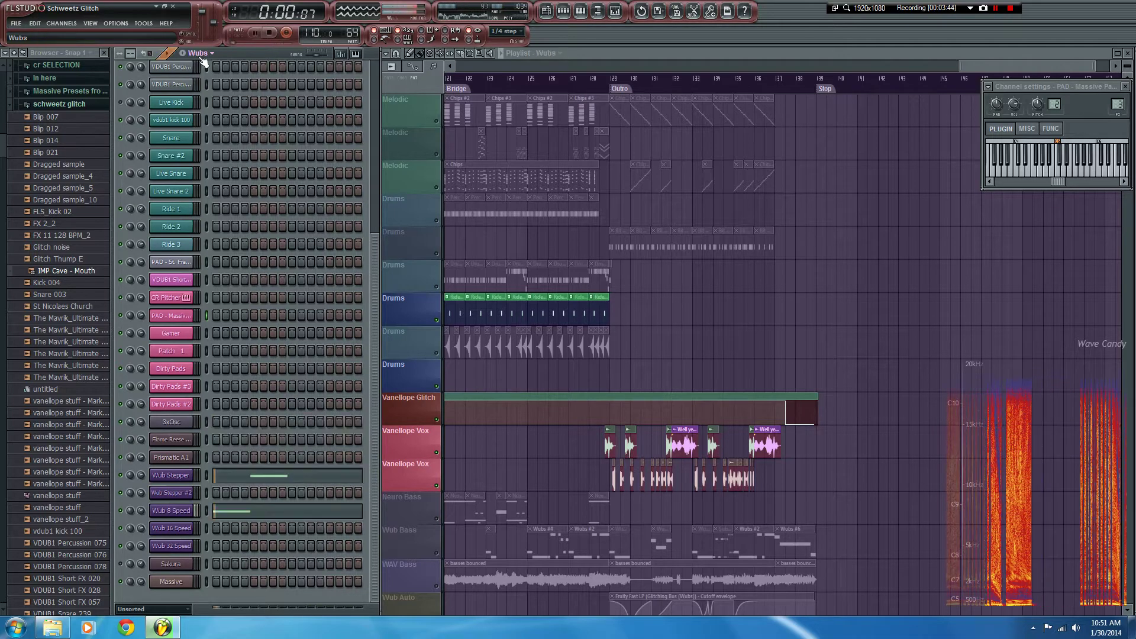
key("KP_Add")
key("space")
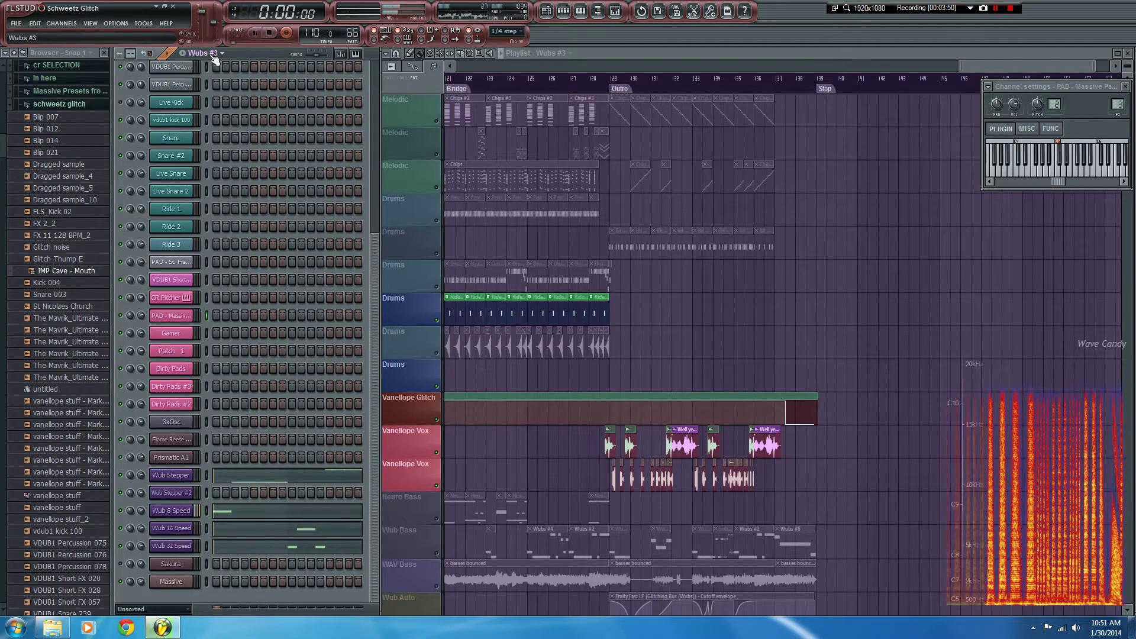
key("space")
key("KP_Add")
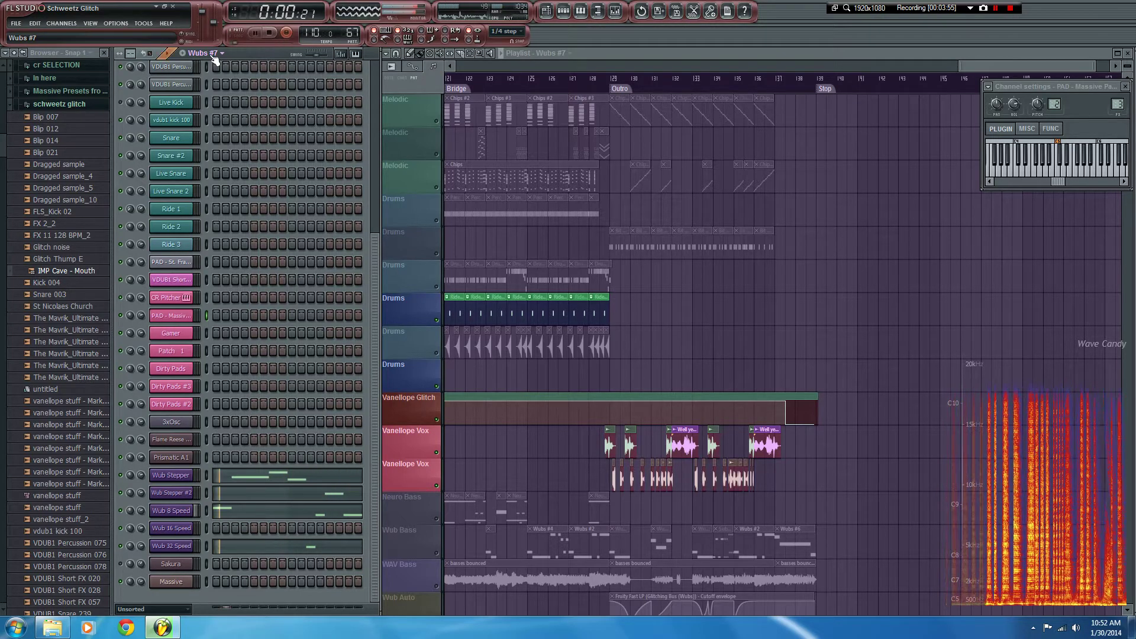
key("space")
key("KP_Add")
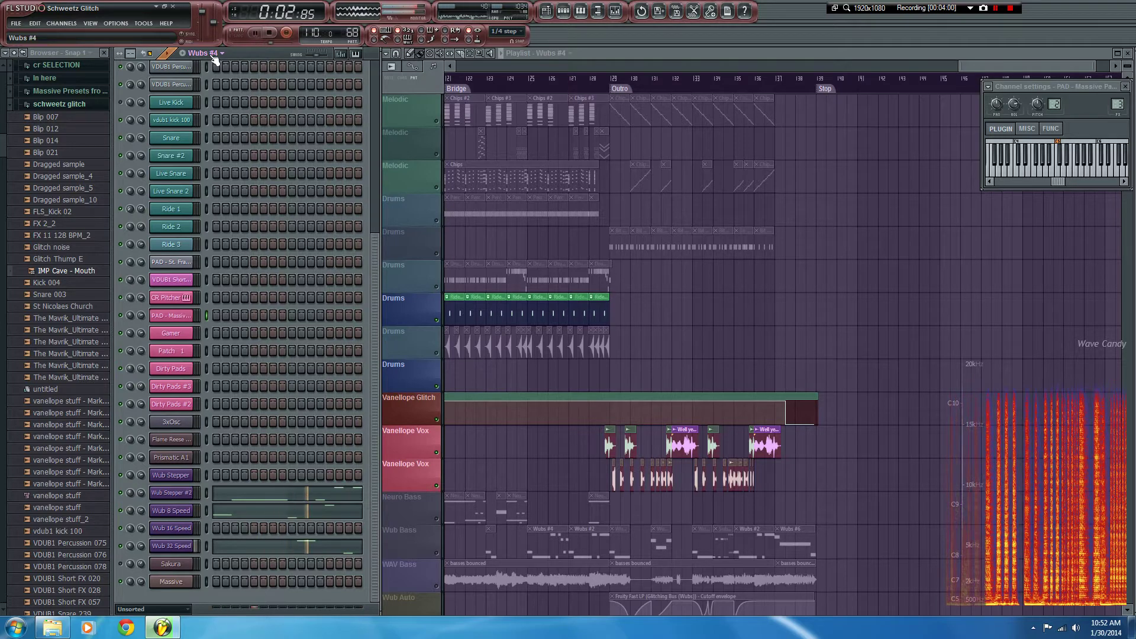
key("space")
key("KP_Add")
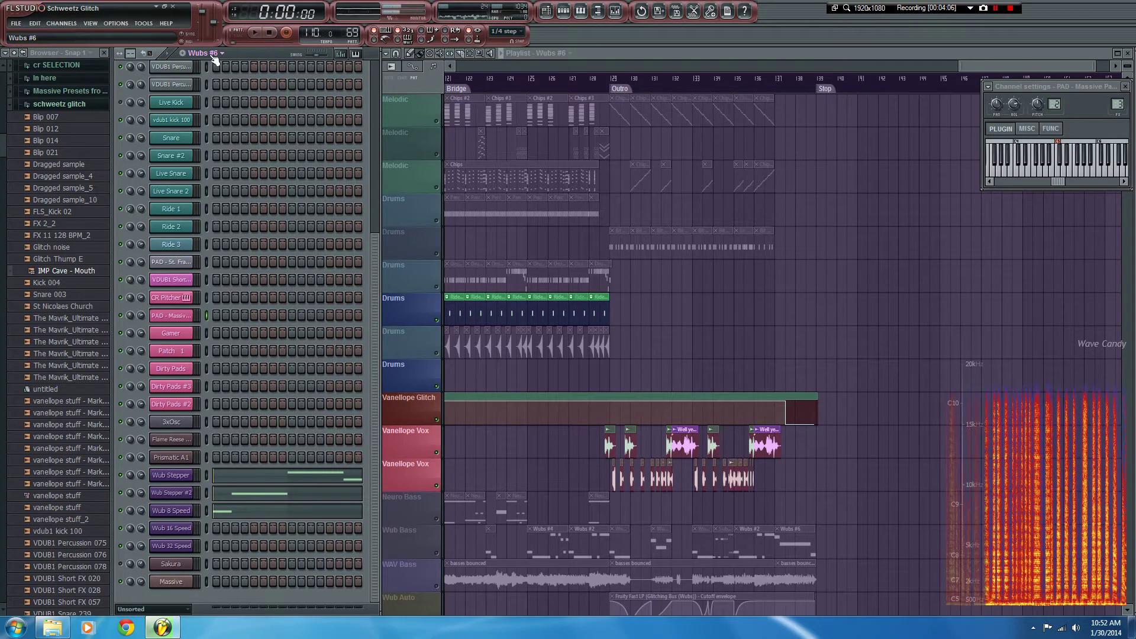
Audition the Wubs #5, Pitch Laser and Dirty Pad Swell patterns
key("space")
key("KP_Subtract")
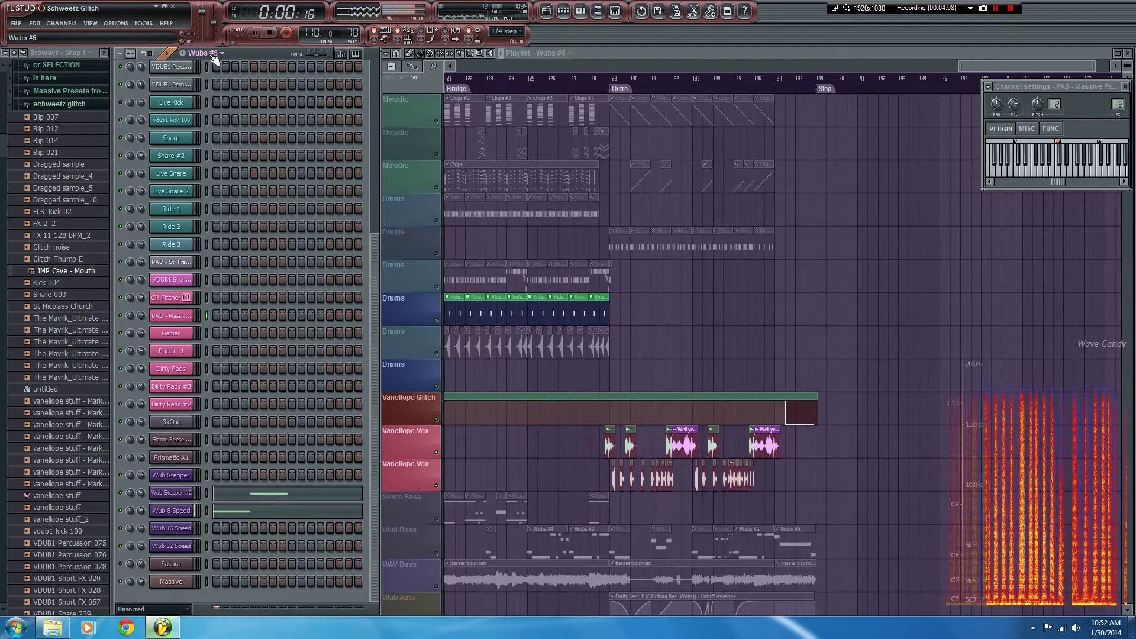
key("KP_Add")
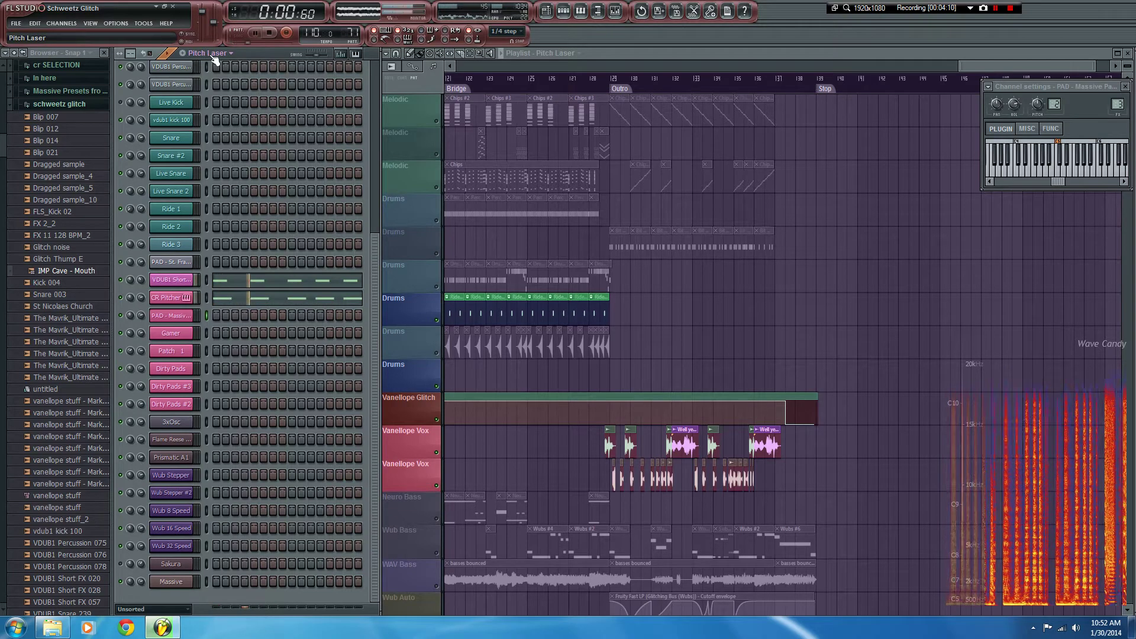
key("KP_Add")
key("space")
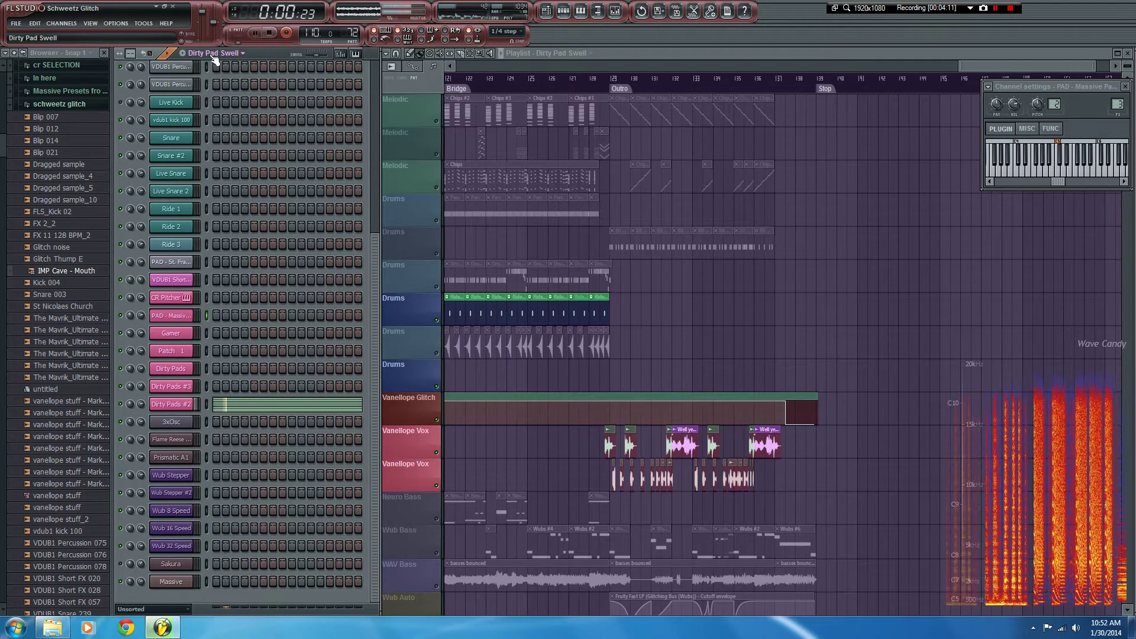
Audition the Fire, Fire #2 and Pattern 75 patterns
key("KP_Add")
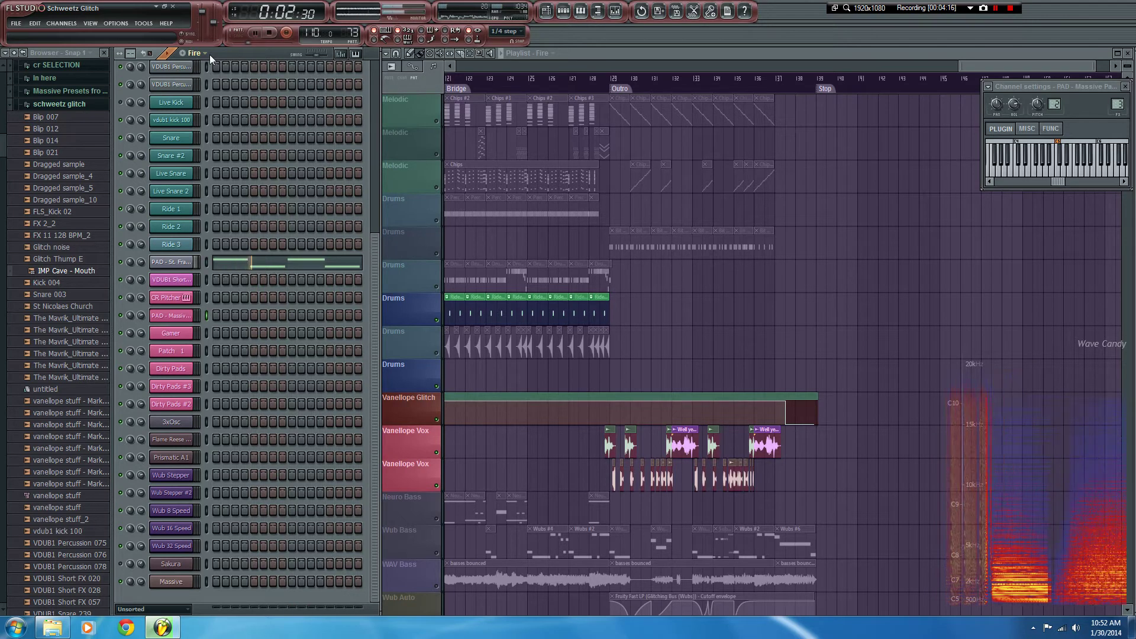
key("space")
key("KP_Add")
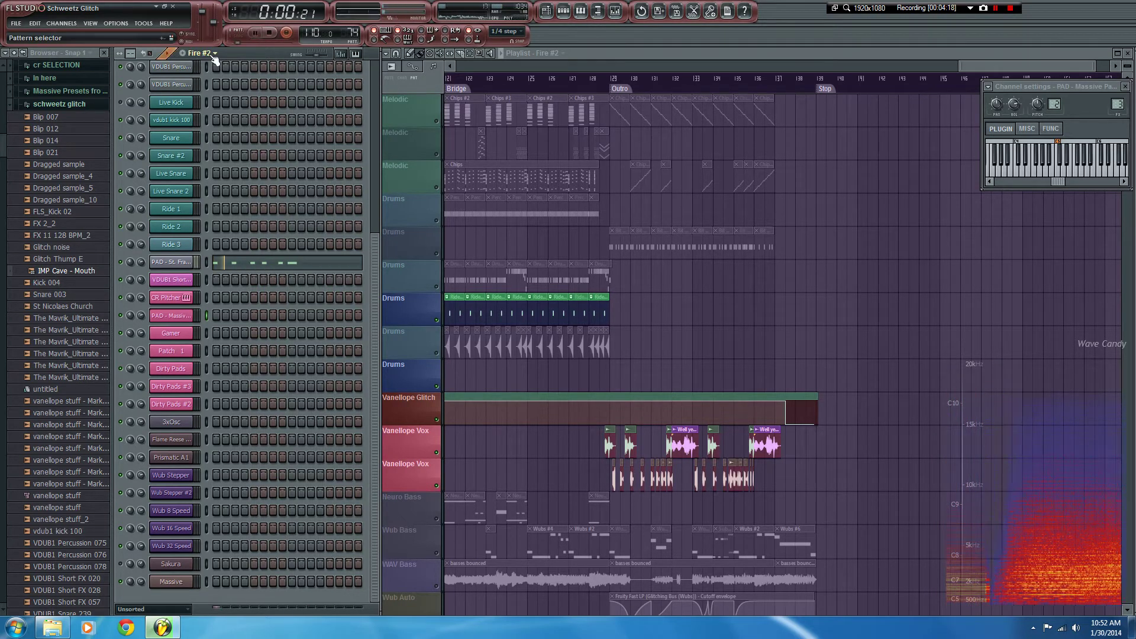
key("KP_Add")
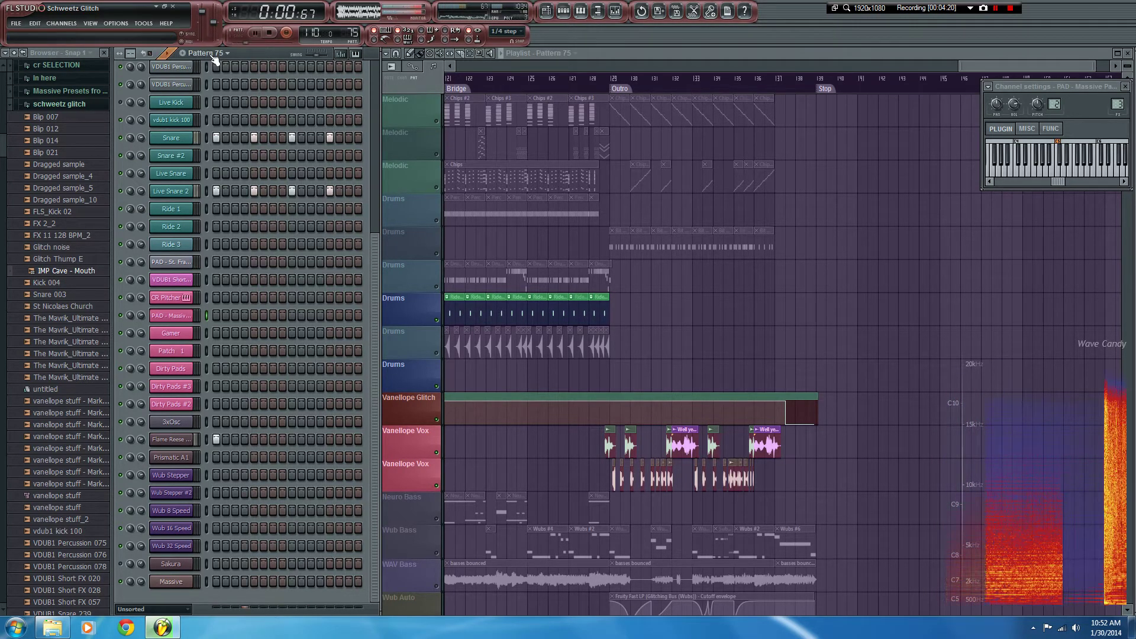
Audition the Subs, Subs #2 and Perc patterns, bringing the Perc pattern's percussion channels into view
key("KP_Add")
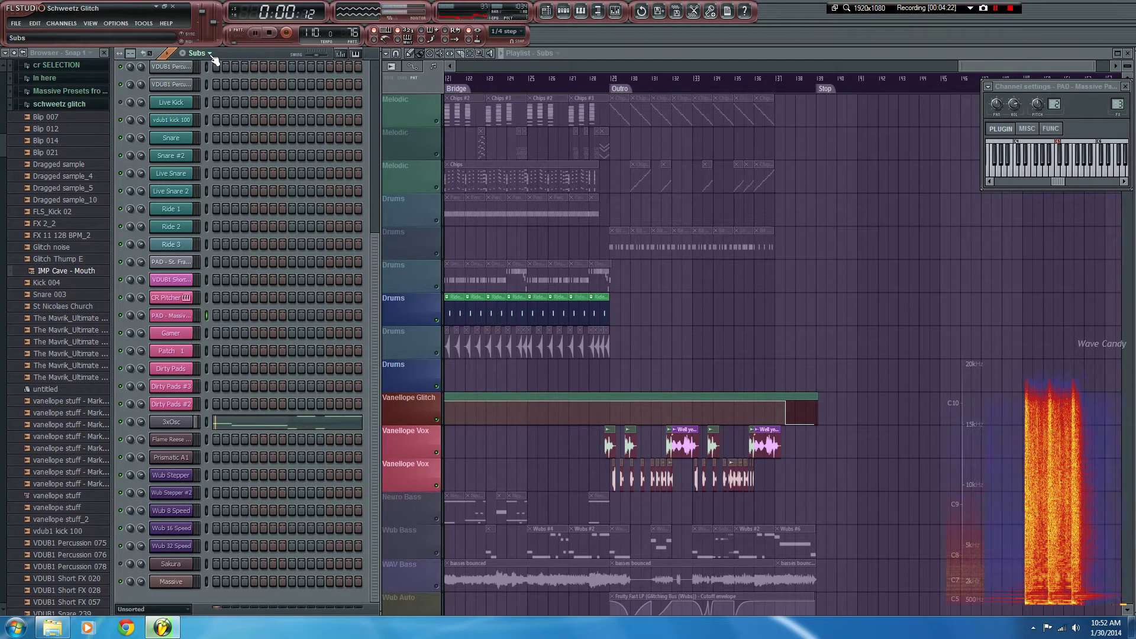
key("KP_Add")
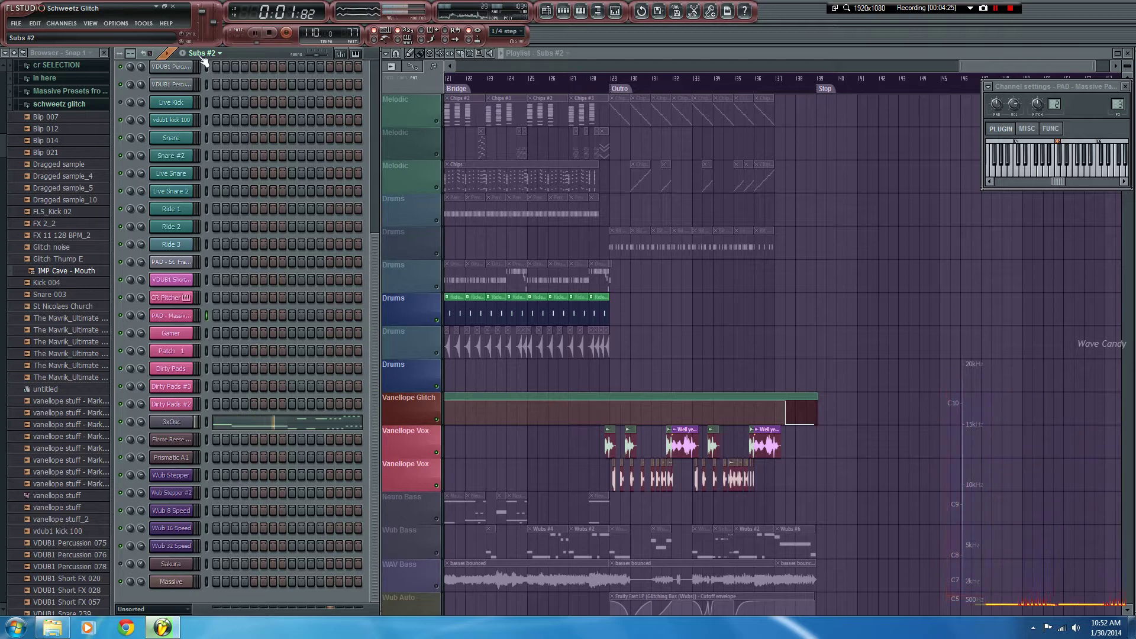
key("KP_Add")
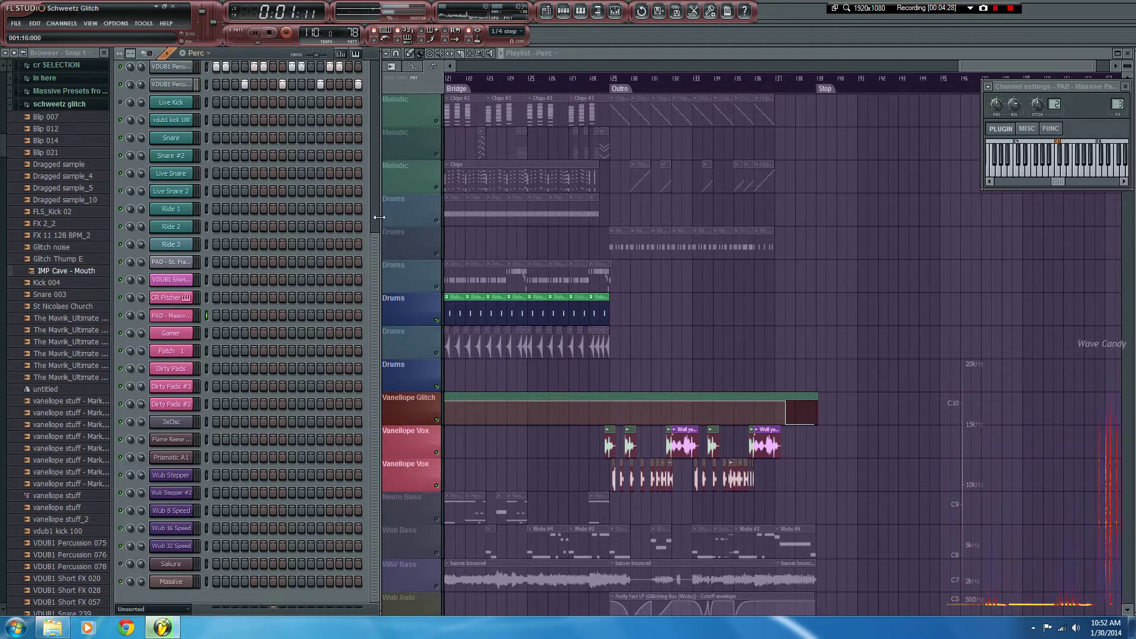
scroll(311, 92, "up", 5)
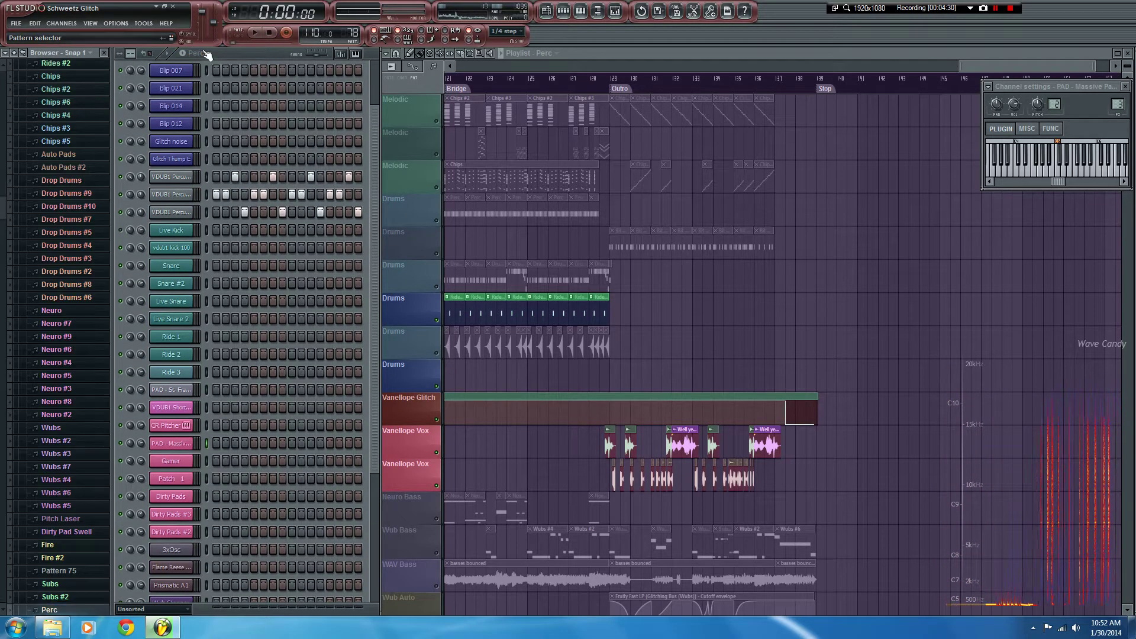
Select Pattern 79 as the current pattern
left_click(198, 55)
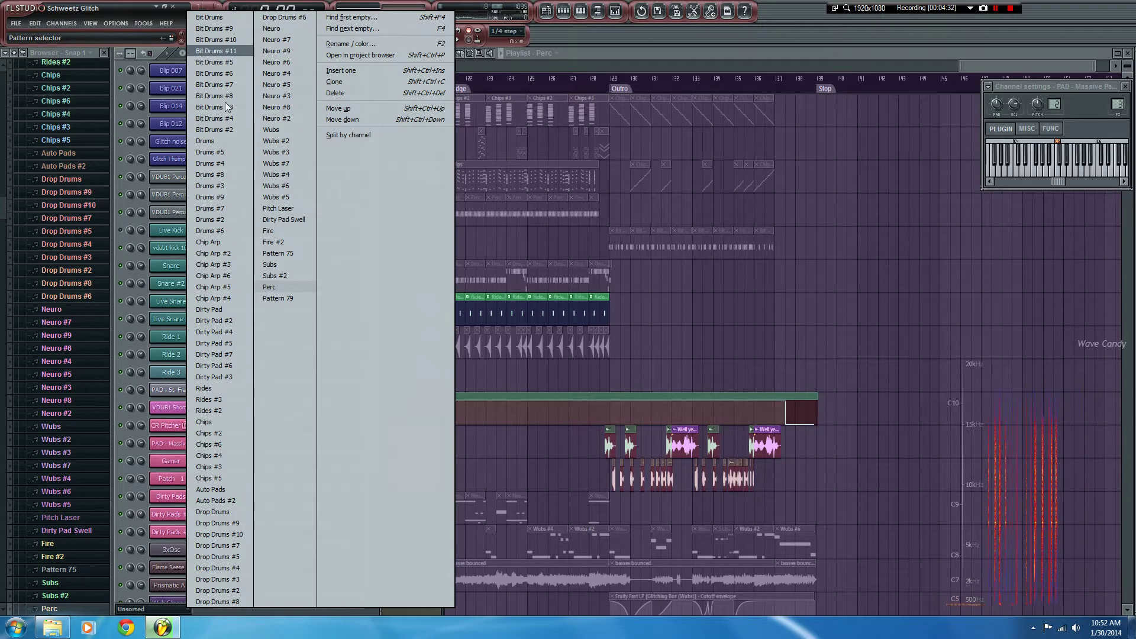
left_click(278, 298)
left_click(819, 168)
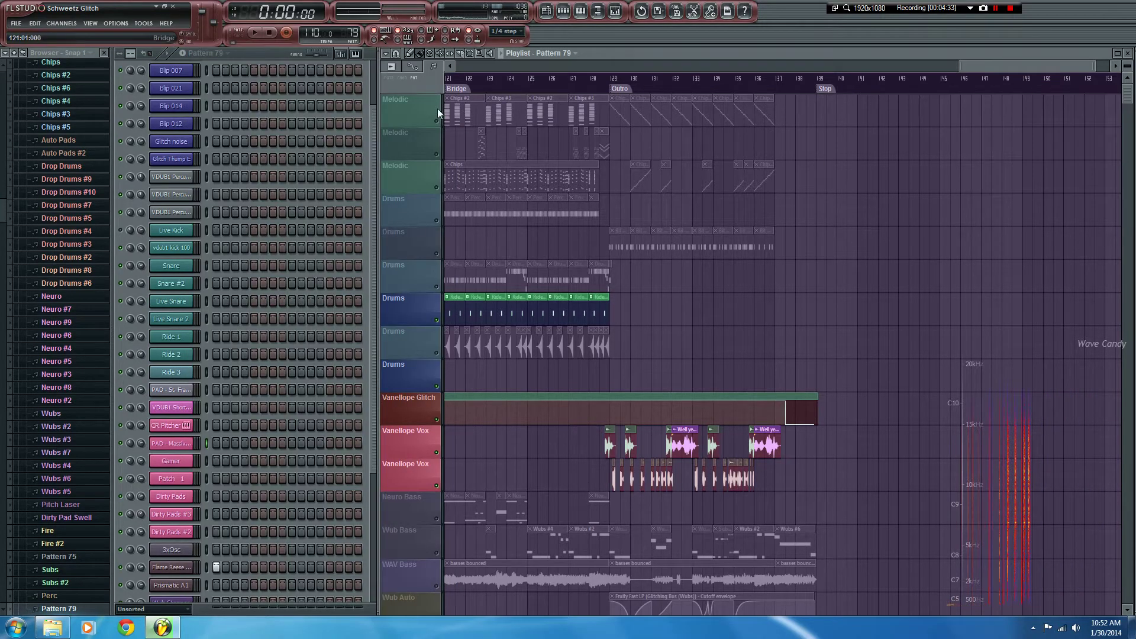
Mute the Neuro Bass, Wub Bass and both Wub Auto tracks in the playlist, keeping WAV Bass active
scroll(456, 444, "down", 3)
scroll(456, 444, "down", 4)
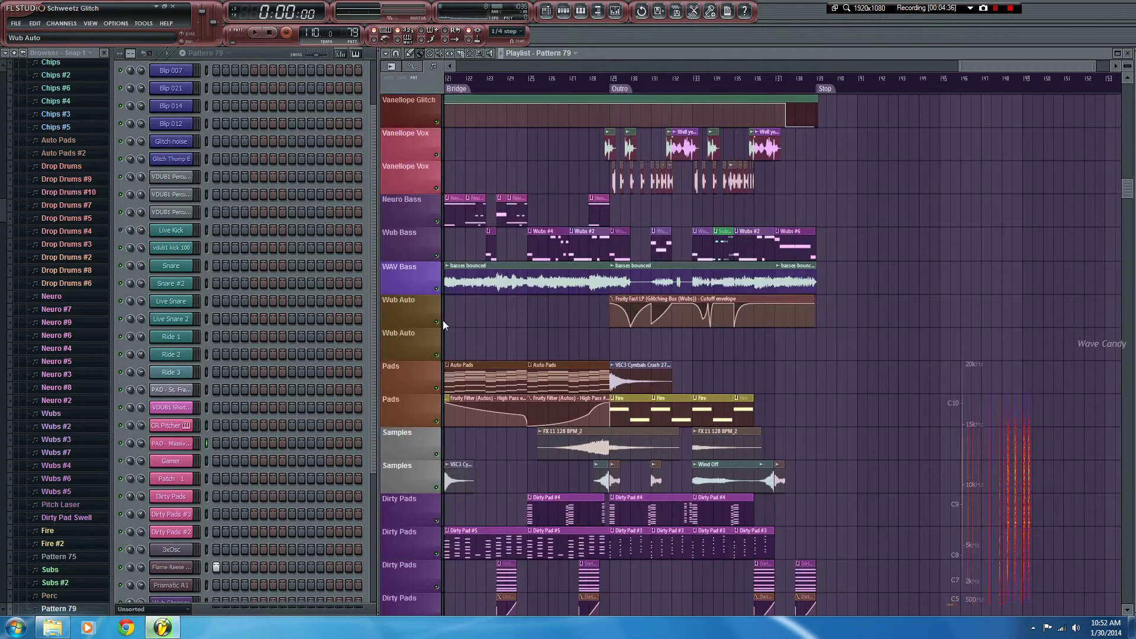
left_click(436, 220)
left_click(436, 253)
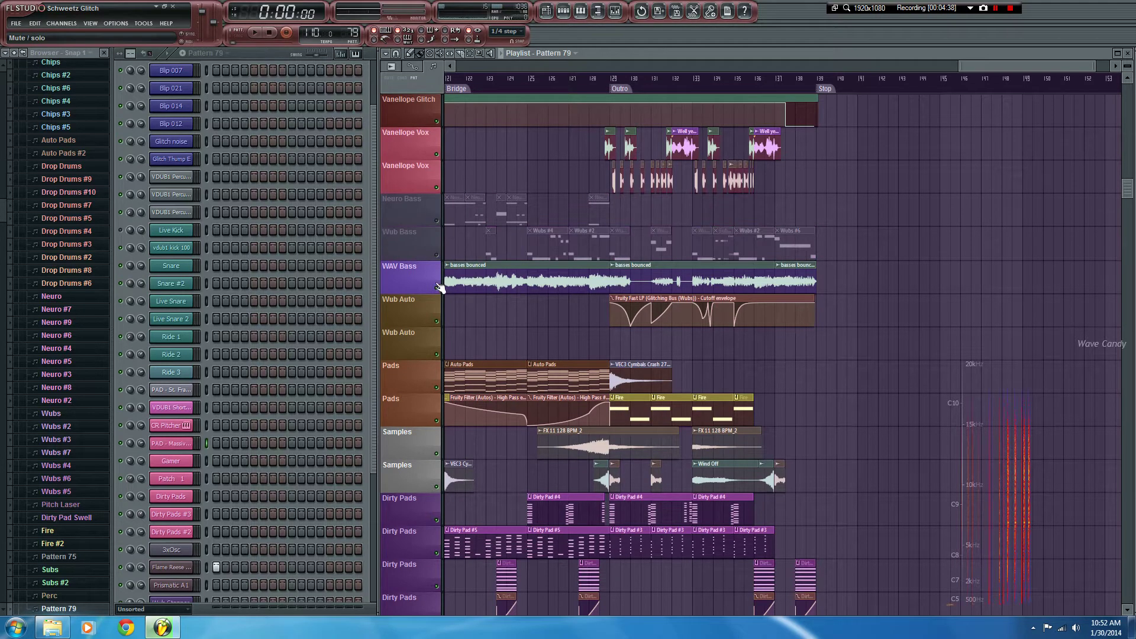
left_click(437, 320)
left_click(436, 354)
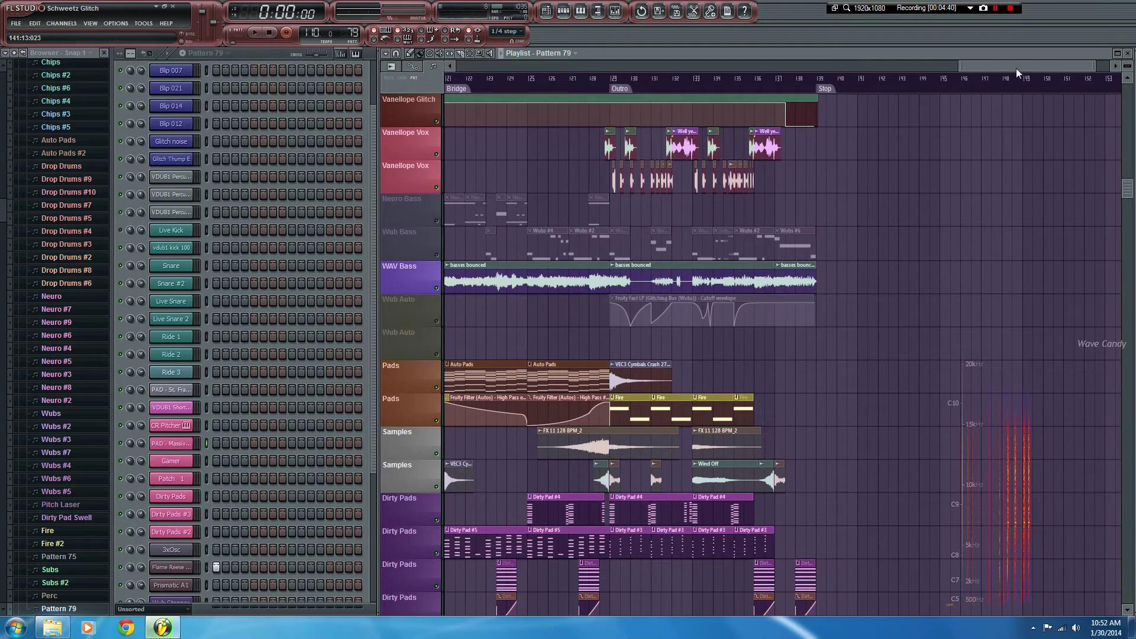
Play the song from about bar 7, just before the Intro marker
left_click_drag(1017, 70, 502, 70)
left_click(568, 80)
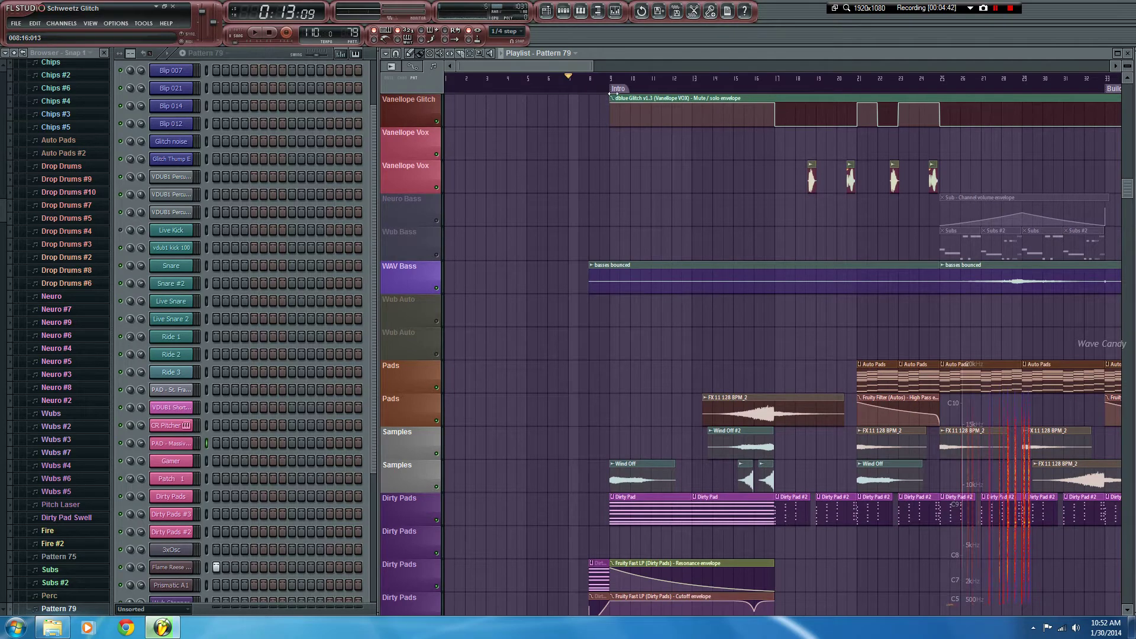
key("space")
Examine the Intro's pad, automation, drum and melodic tracks in the playlist during playback
scroll(700, 175, "down", 6)
scroll(645, 83, "up", 2)
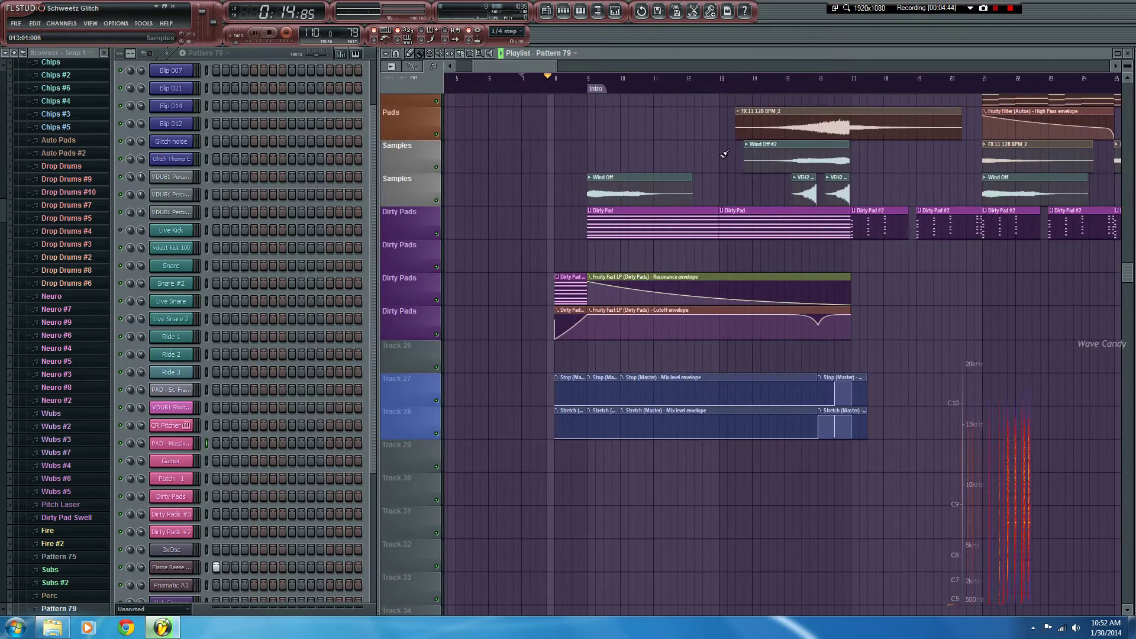
scroll(724, 154, "up", 2)
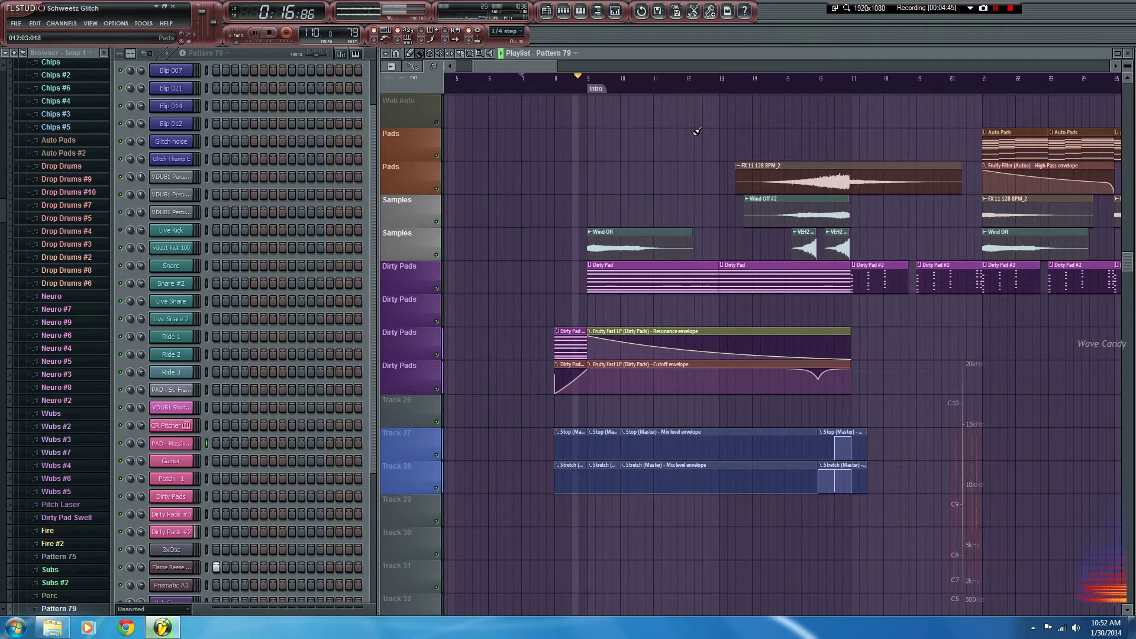
scroll(697, 131, "up", 2)
scroll(697, 132, "up", 12)
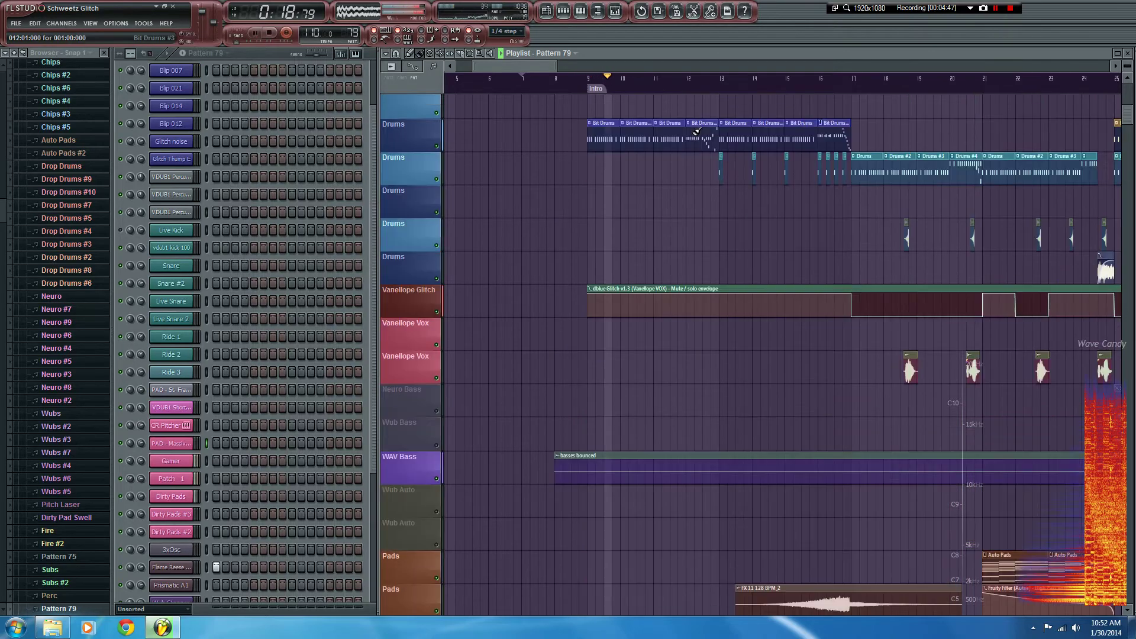
scroll(654, 81, "down", 3)
scroll(555, 67, "right", 2)
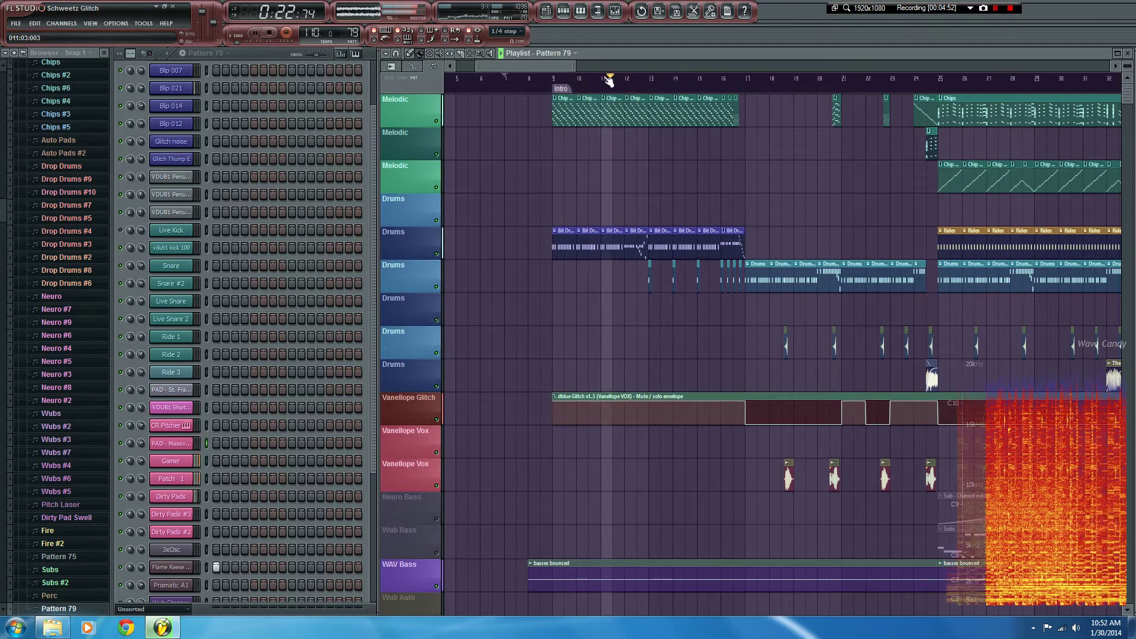
scroll(608, 81, "up", 2)
Arrange the workspace with the mixer open at the screen edge, the browser hidden and the playlist widened
left_click(615, 10)
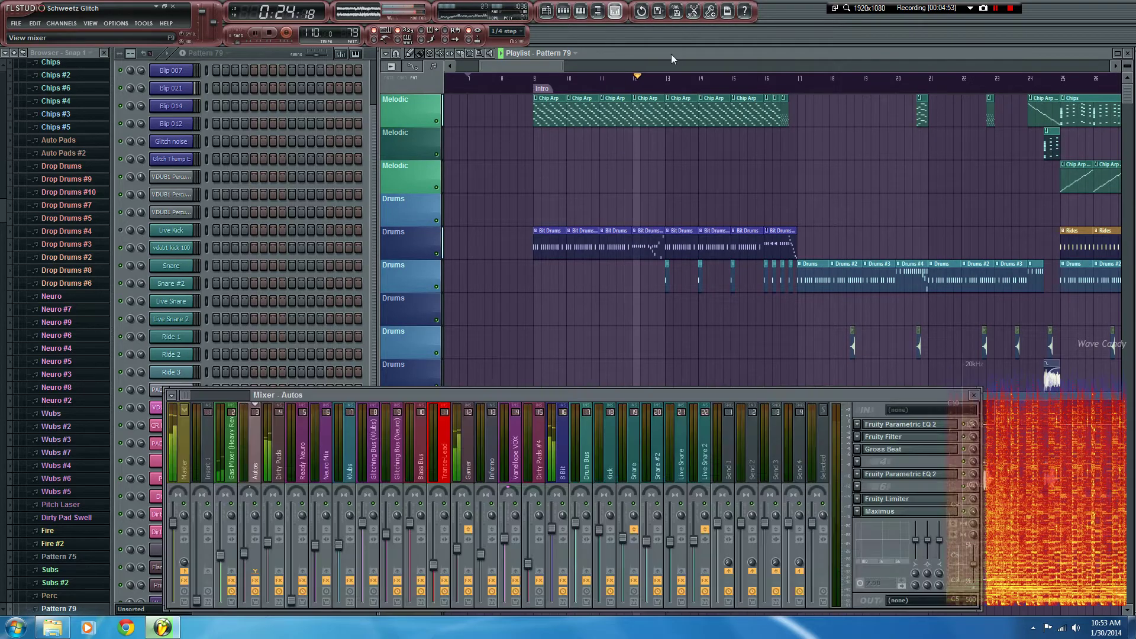
left_click(598, 11)
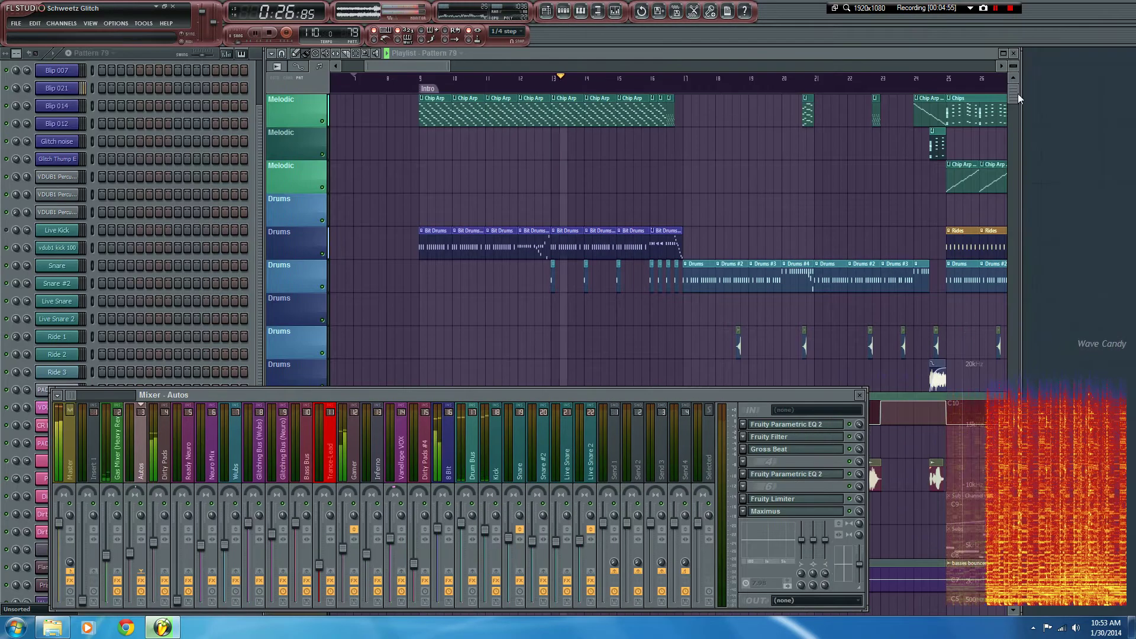
left_click_drag(1018, 93, 1131, 93)
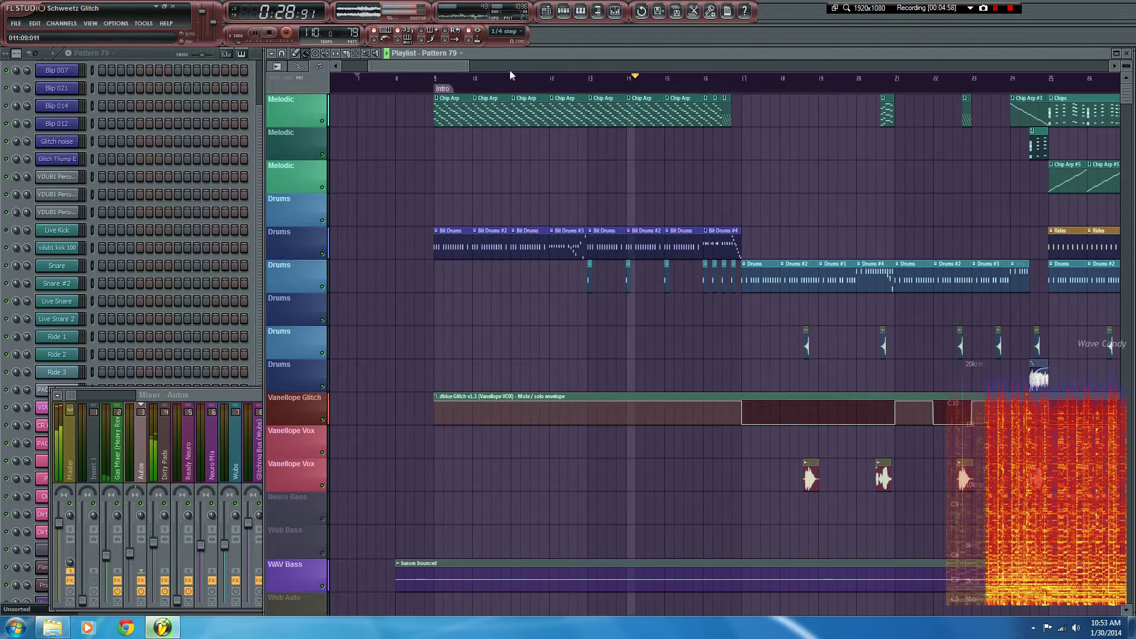
scroll(473, 80, "up", 1)
left_click_drag(419, 63, 427, 62)
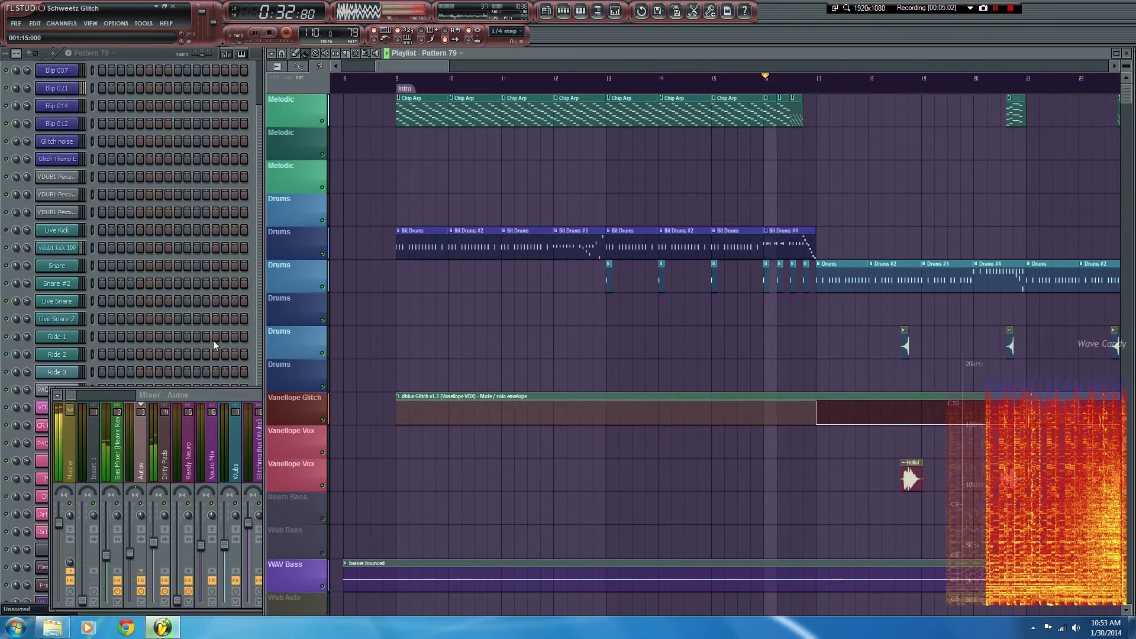
left_click_drag(202, 394, 37, 396)
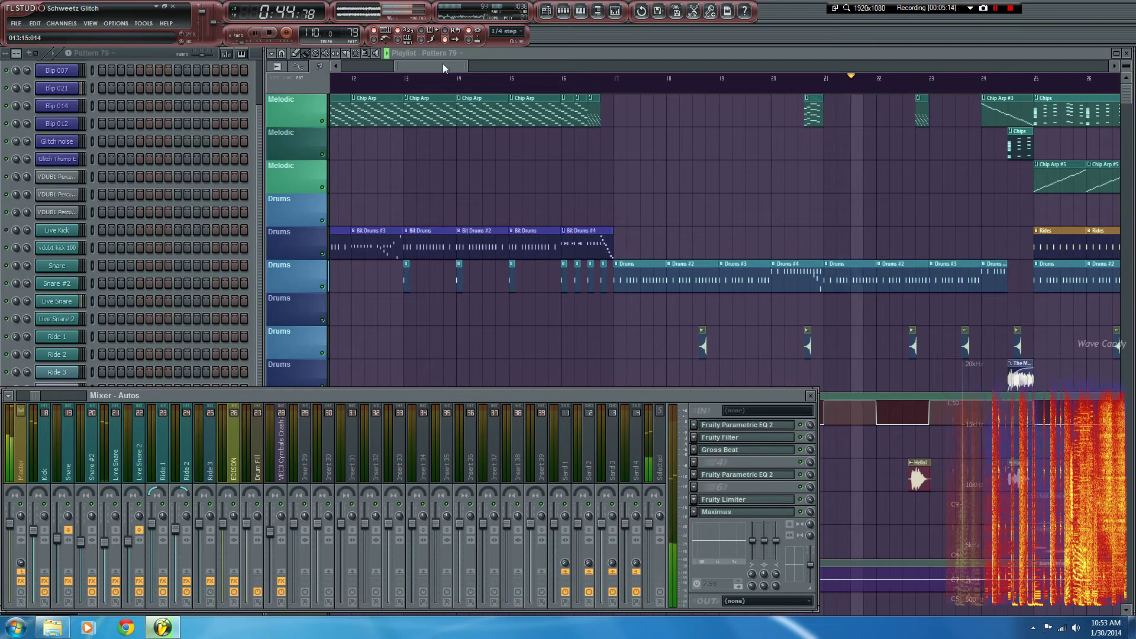
Follow the arrangement from the Intro to the Build Up and inspect the Master track's effects in the mixer
left_click(442, 63)
scroll(808, 90, "down", 2)
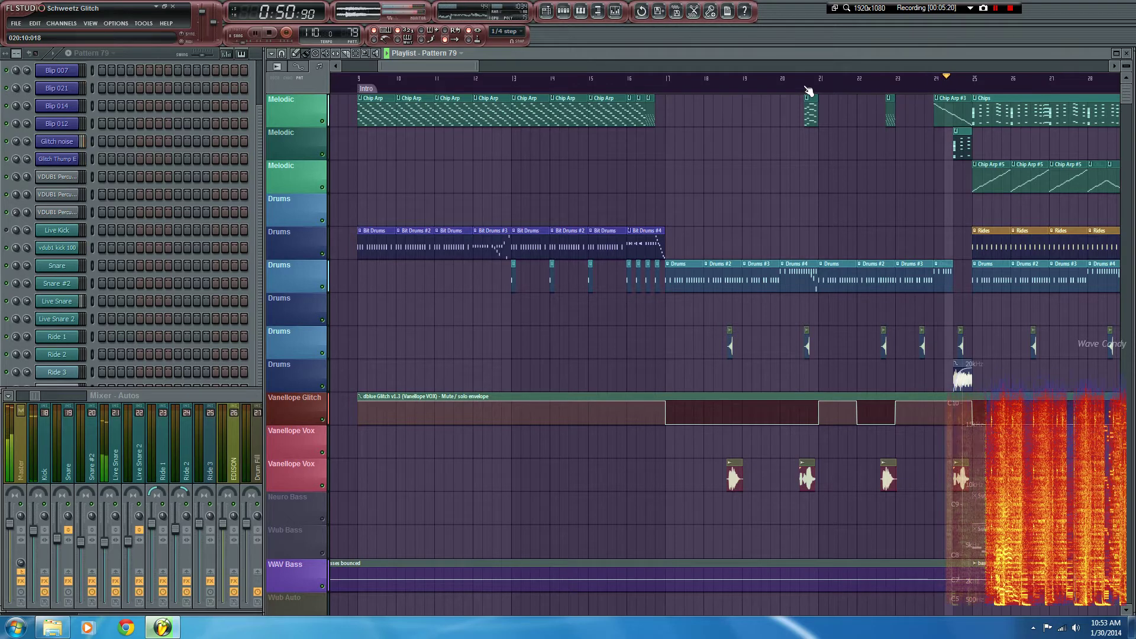
left_click(21, 455)
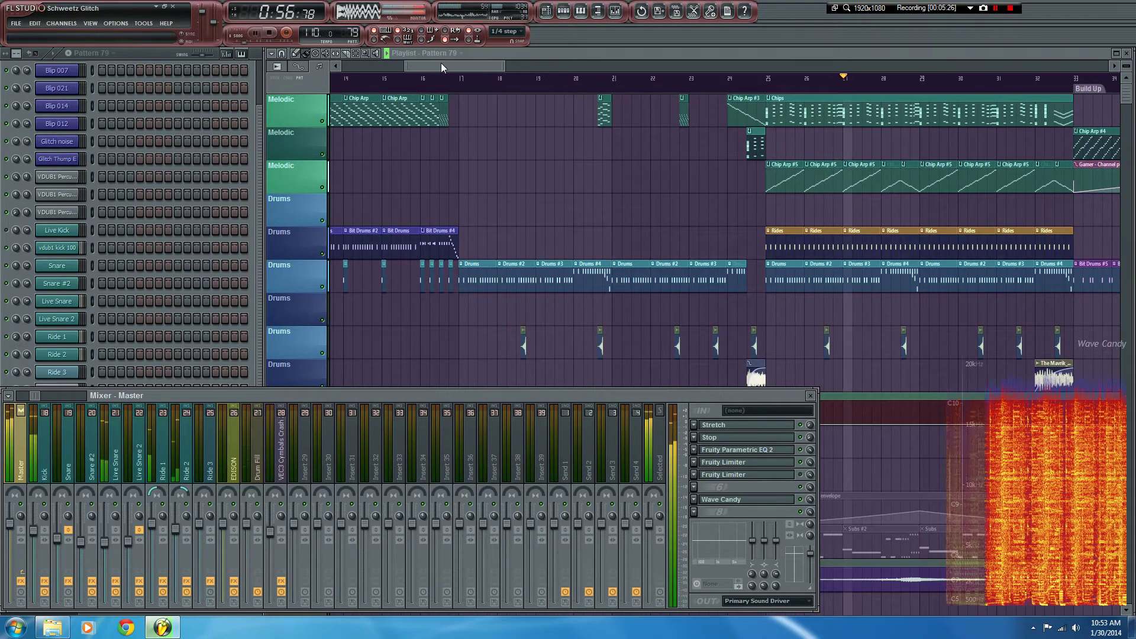
left_click(756, 375)
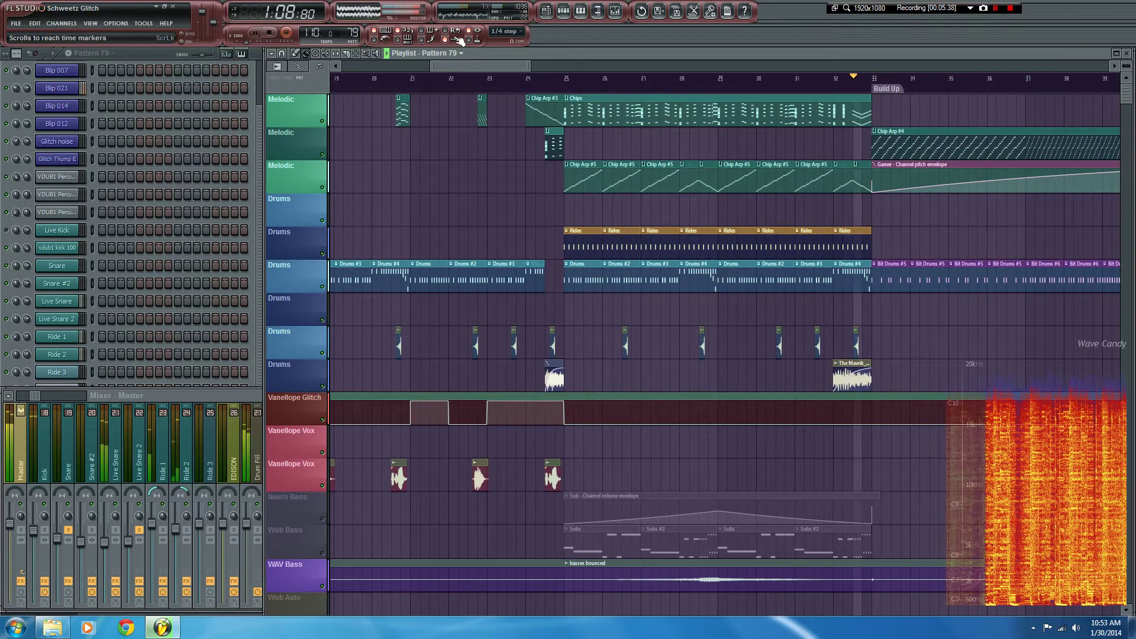
left_click_drag(462, 63, 510, 62)
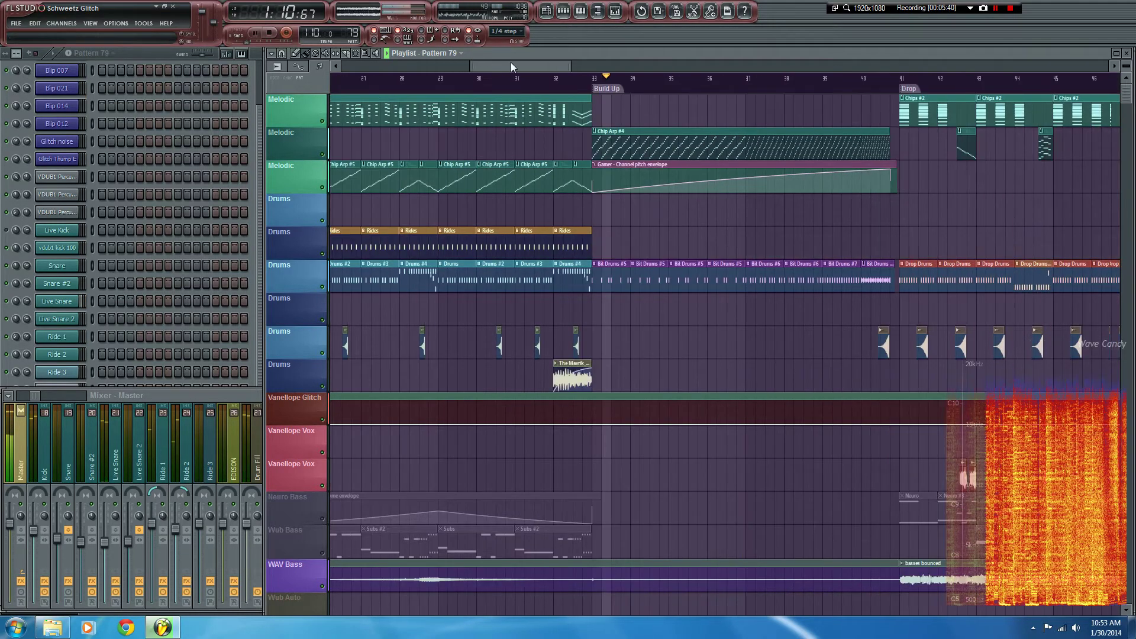
Inspect the Trance-Lead and Gamer mixer tracks, viewing Gamer's Fruity Parametric EQ 2 and closing it again
left_click(227, 392)
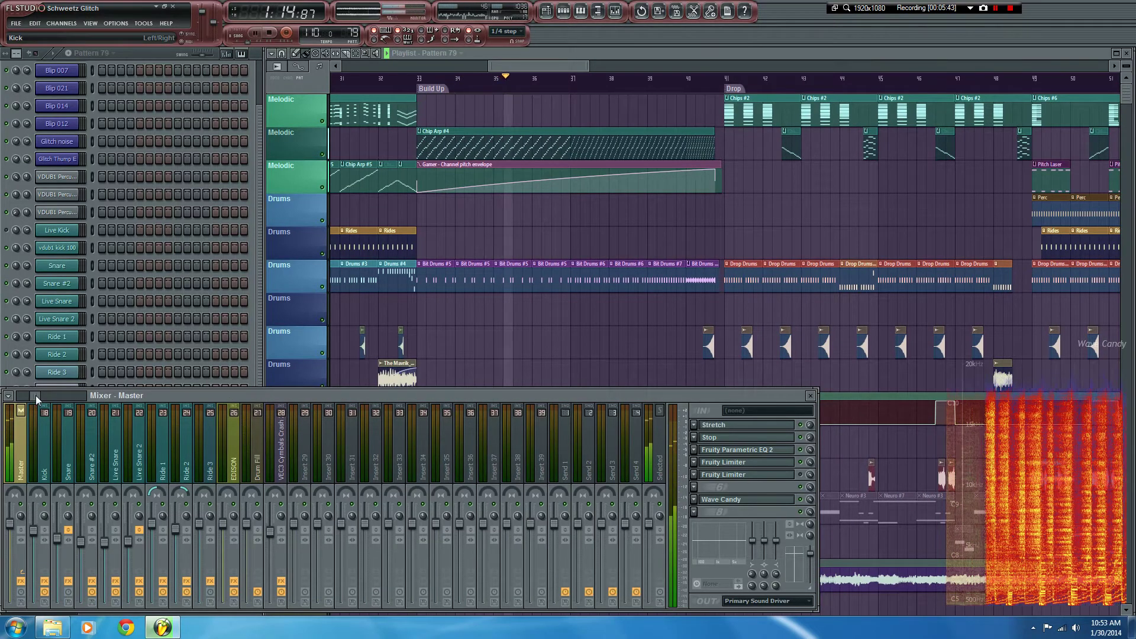
left_click_drag(35, 395, 30, 396)
left_click(257, 444)
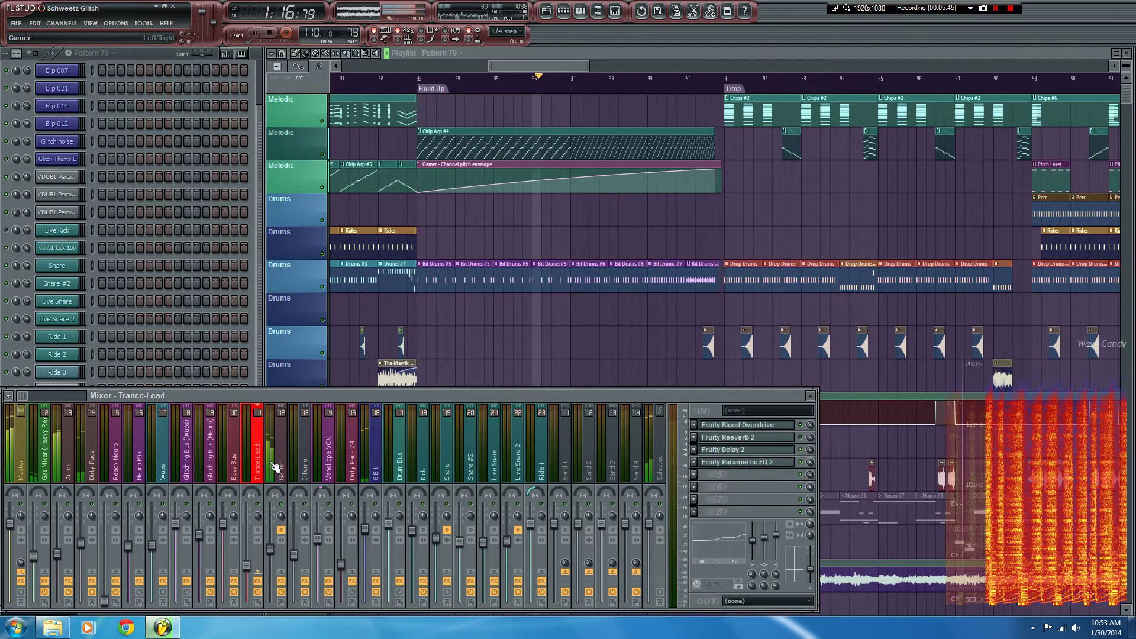
left_click(281, 444)
left_click(766, 455)
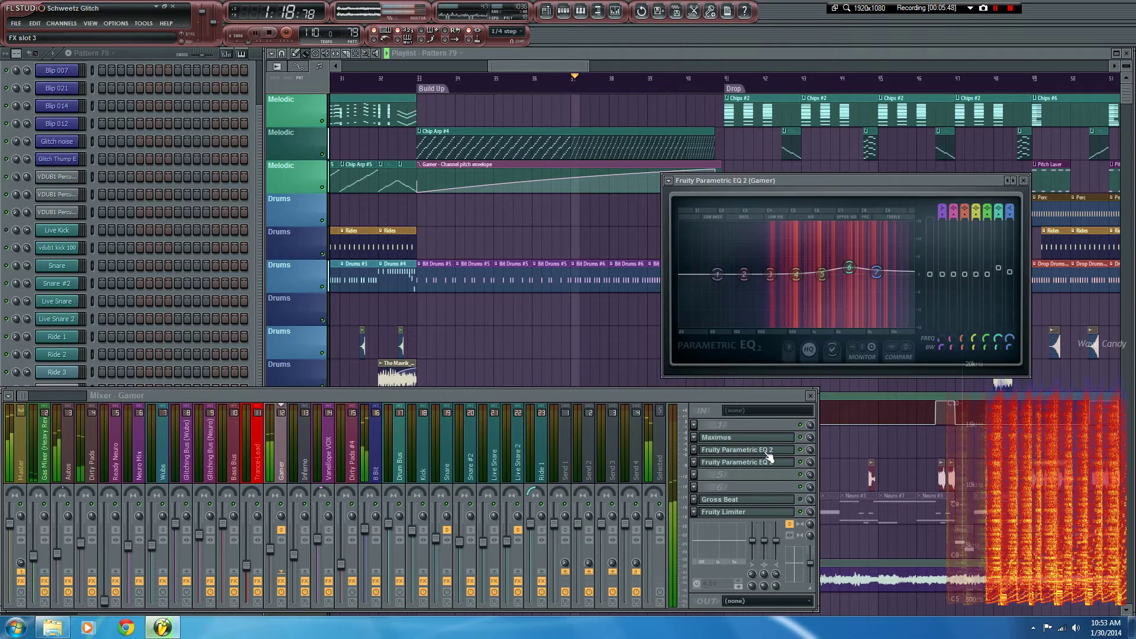
left_click(1024, 181)
Review the drum tracks in the mixer and examine the Drop section's playlist tracks during playback
left_click_drag(27, 394, 33, 393)
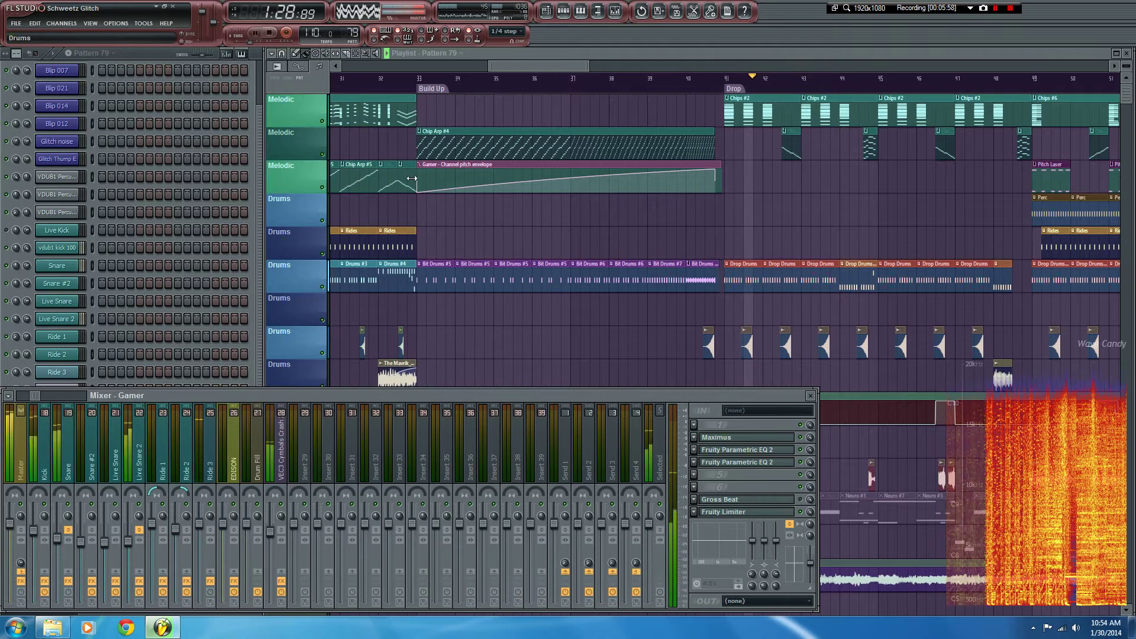
left_click(562, 59)
scroll(563, 61, "right", 5)
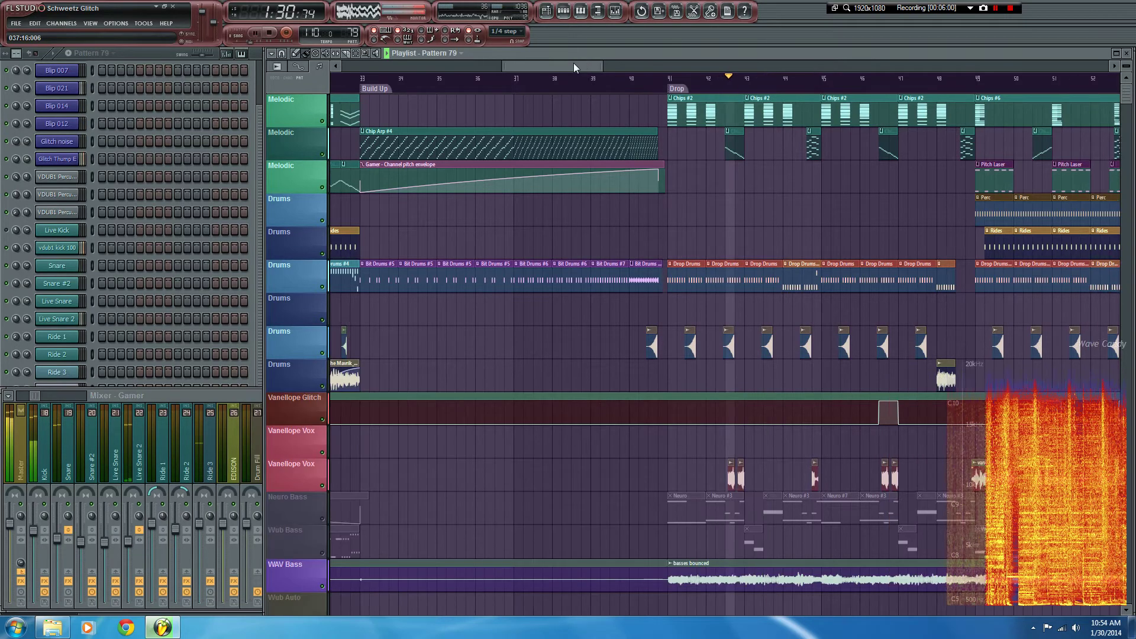
scroll(564, 165, "down", 1)
scroll(563, 164, "down", 8)
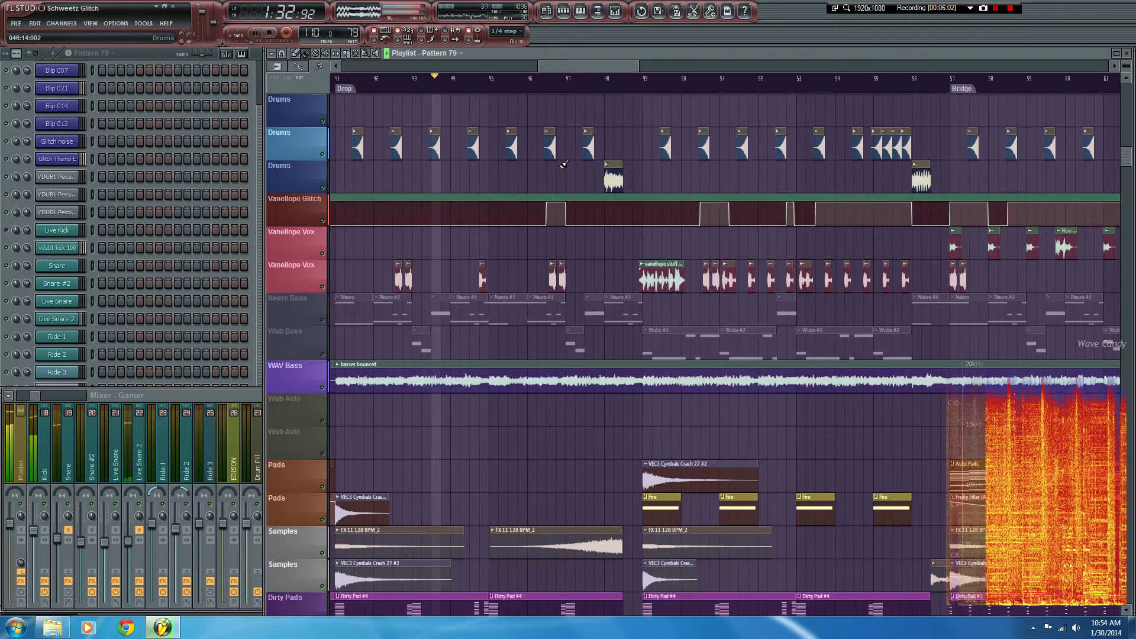
Follow playback through the Drop section and examine its drum, Vanellope vocal, bass, melodic and pad tracks in the playlist
scroll(485, 86, "up", 2)
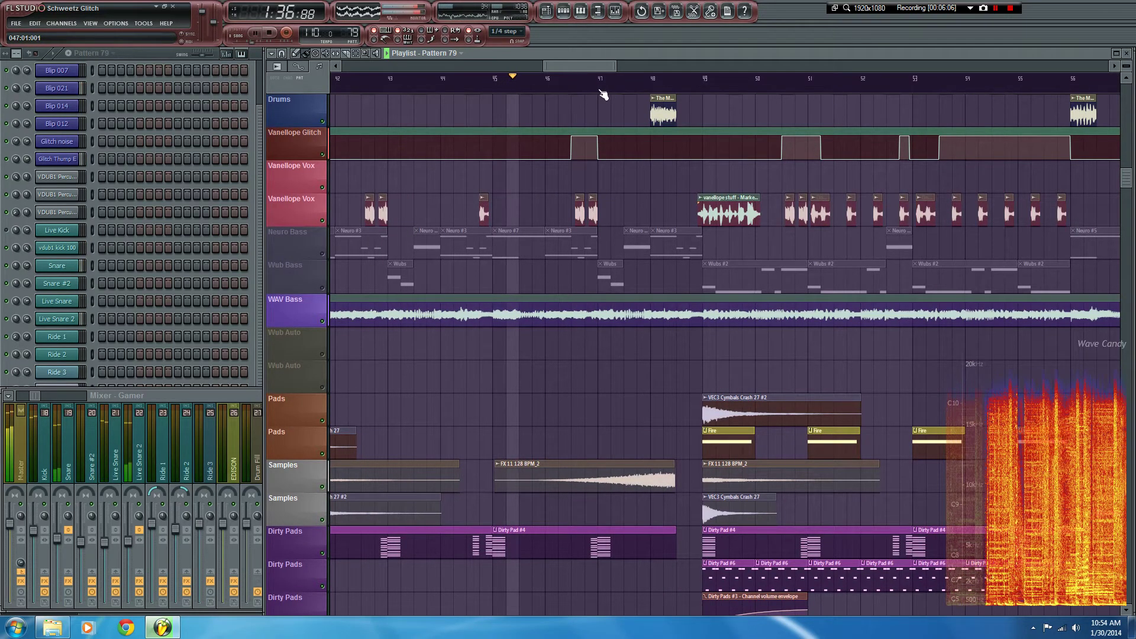
scroll(601, 94, "down", 1)
scroll(741, 150, "up", 1)
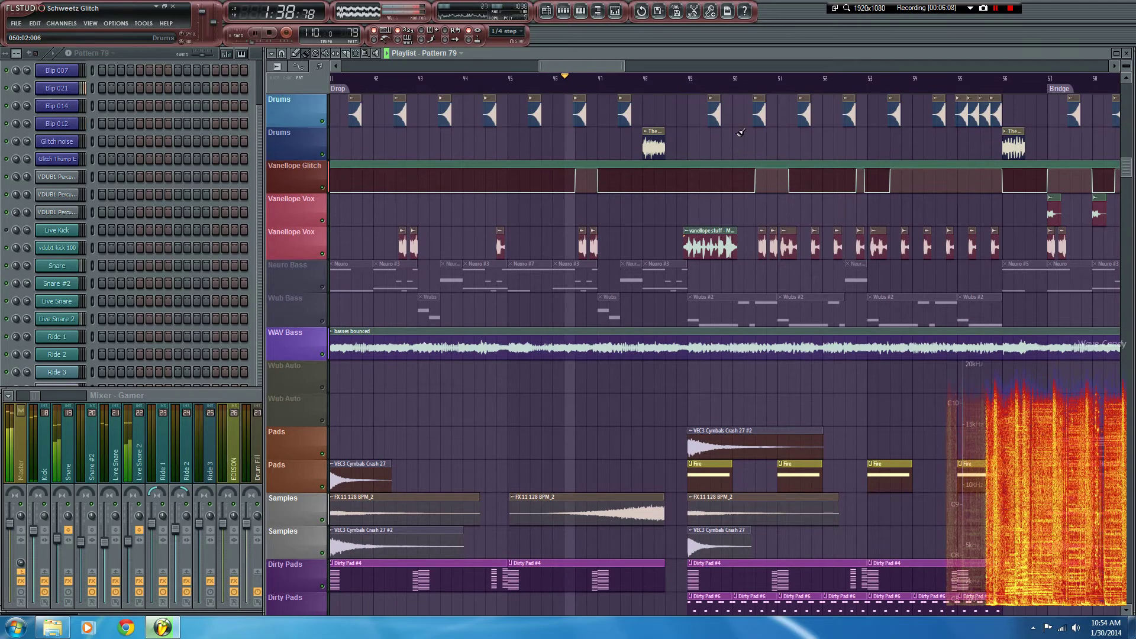
scroll(601, 65, "right", 2)
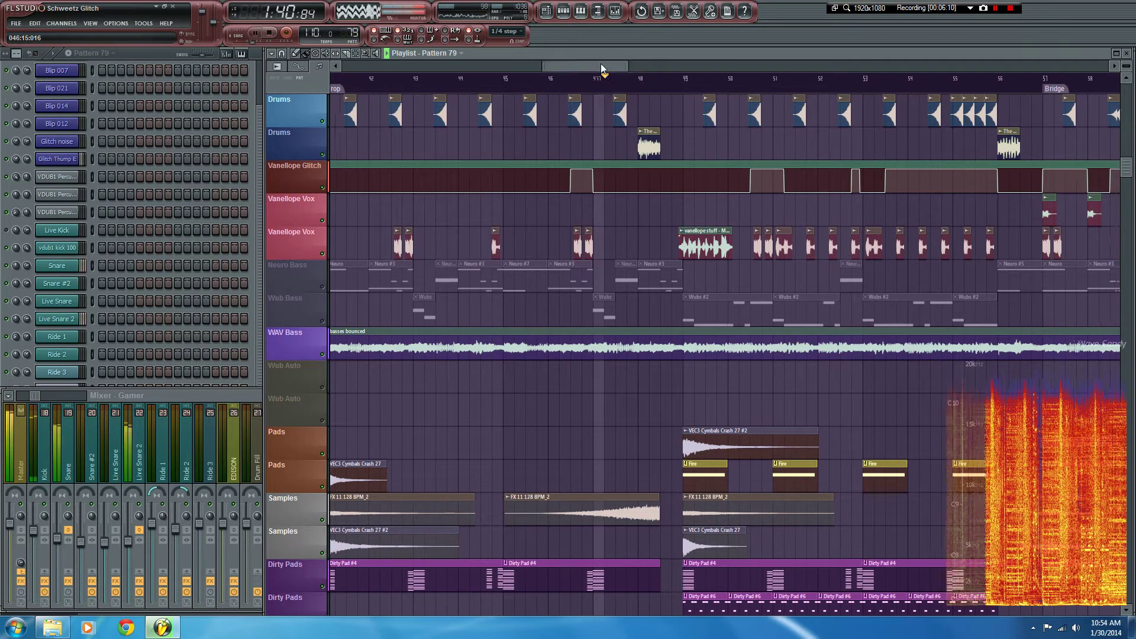
scroll(649, 76, "up", 2)
scroll(596, 63, "right", 1)
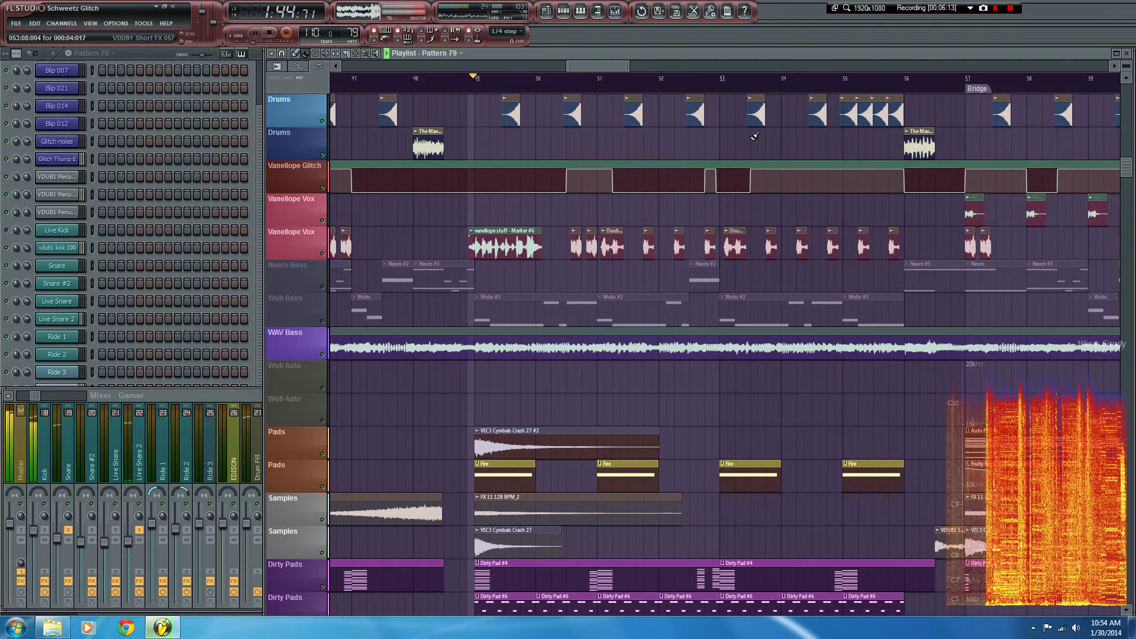
scroll(755, 136, "up", 4)
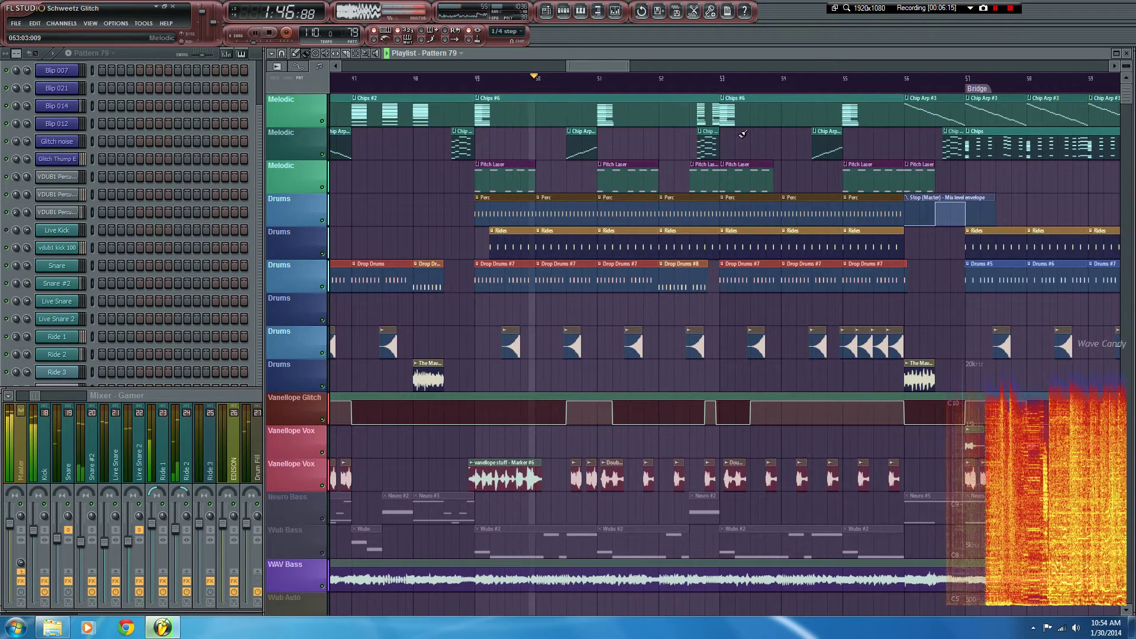
scroll(613, 63, "right", 3)
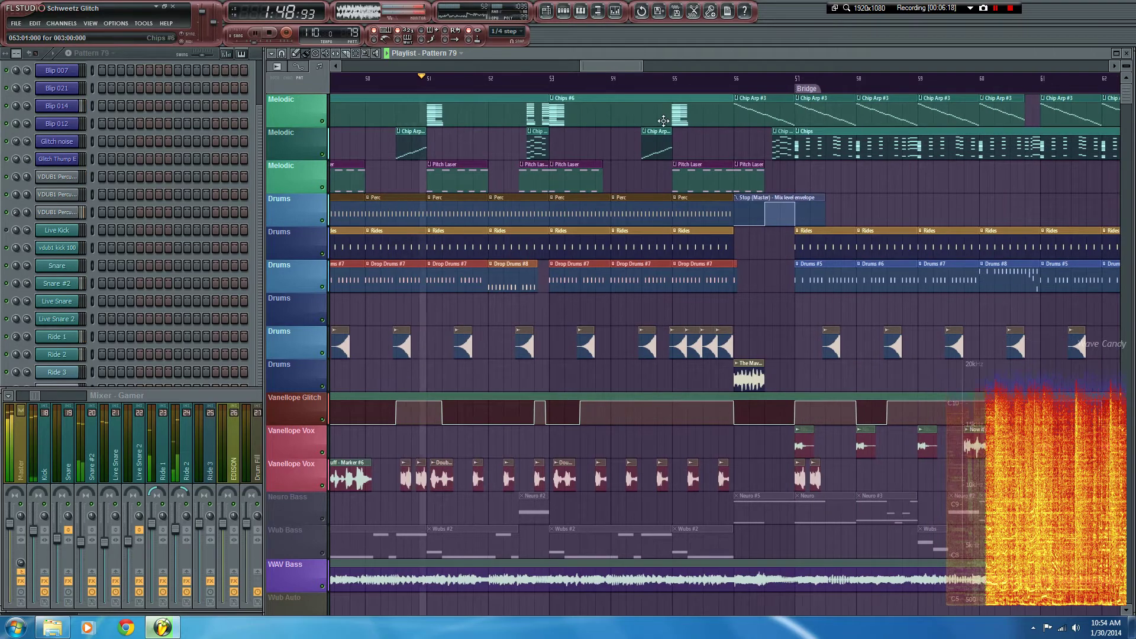
scroll(779, 161, "down", 4)
scroll(779, 161, "down", 9)
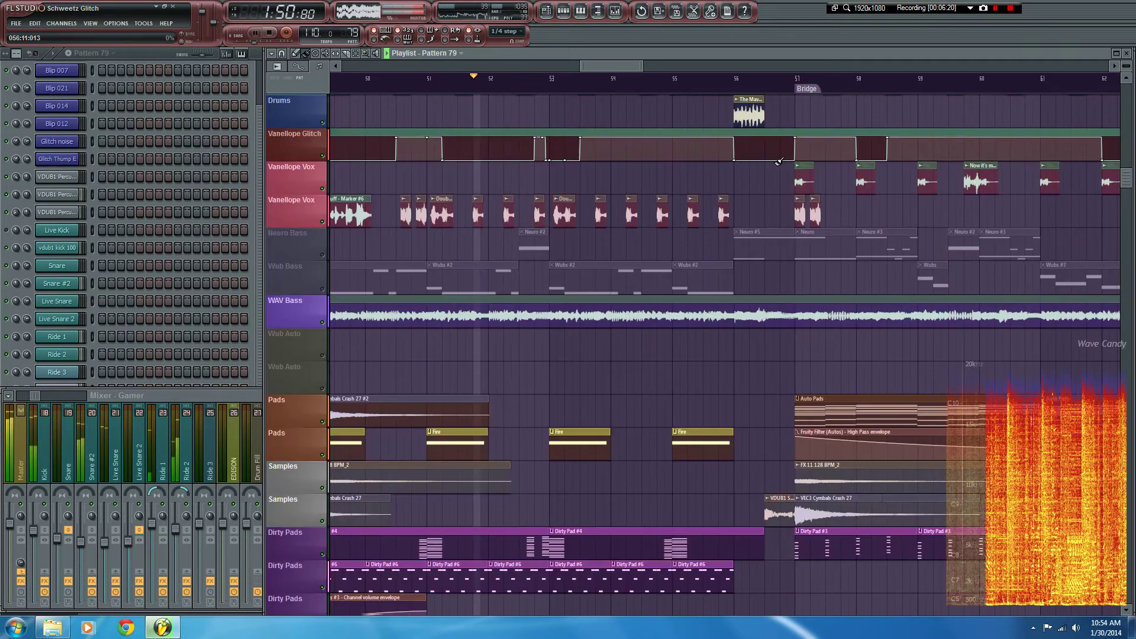
scroll(805, 142, "up", 7)
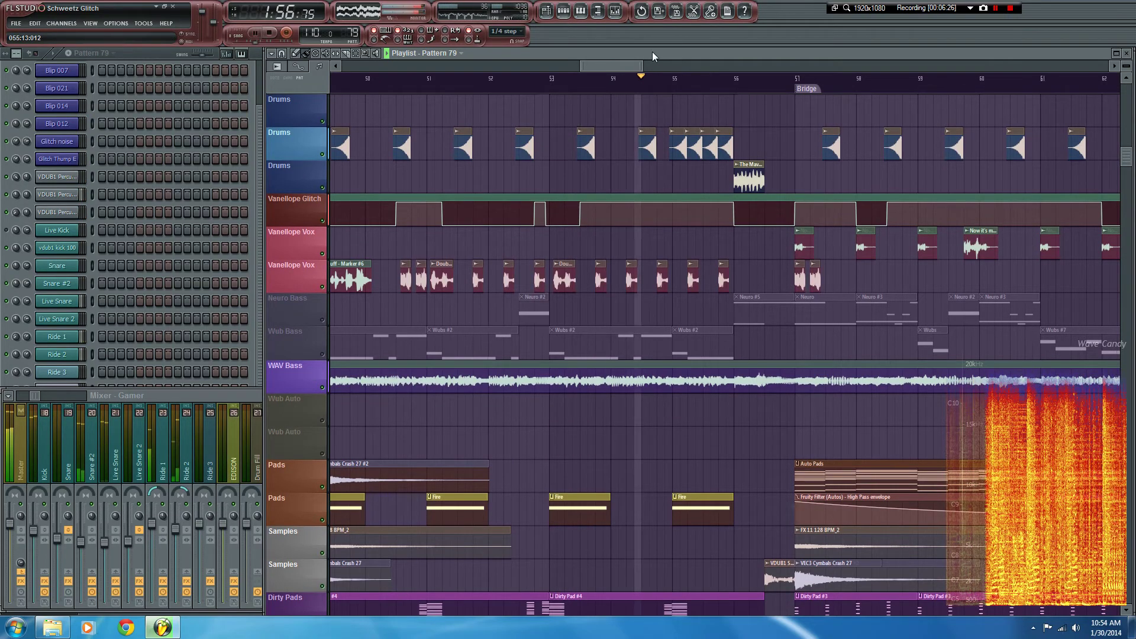
Follow the arrangement into the Bridge and review its Chip Arp, drum and Vanellope vocal clips during playback
left_click_drag(616, 65, 630, 62)
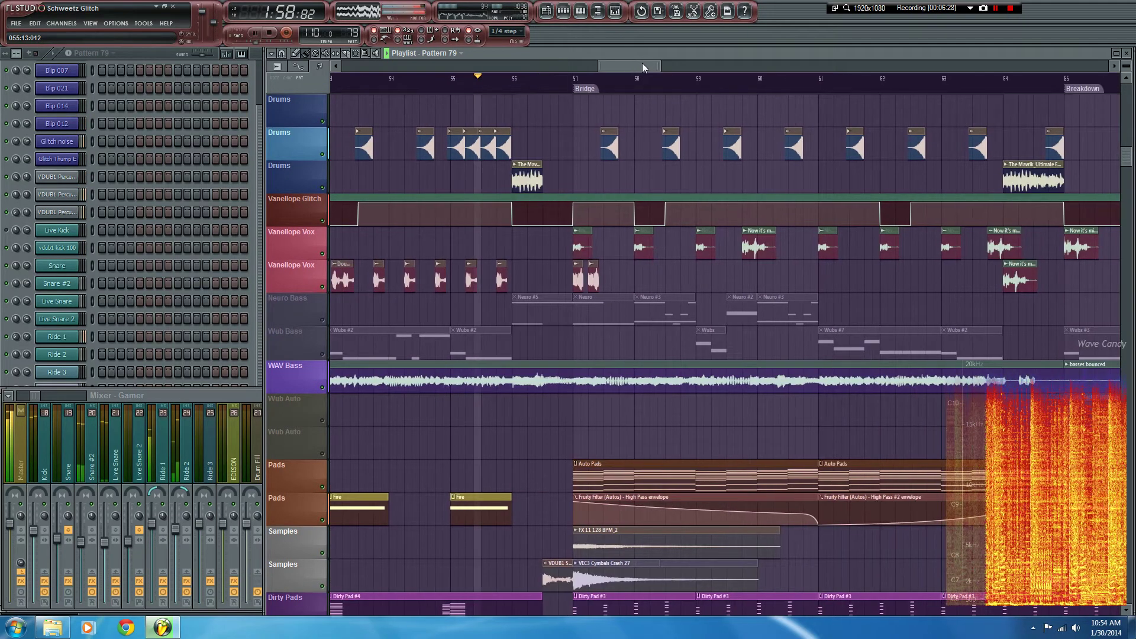
scroll(687, 100, "down", 3, "ctrl")
scroll(782, 137, "up", 5)
scroll(782, 136, "up", 1)
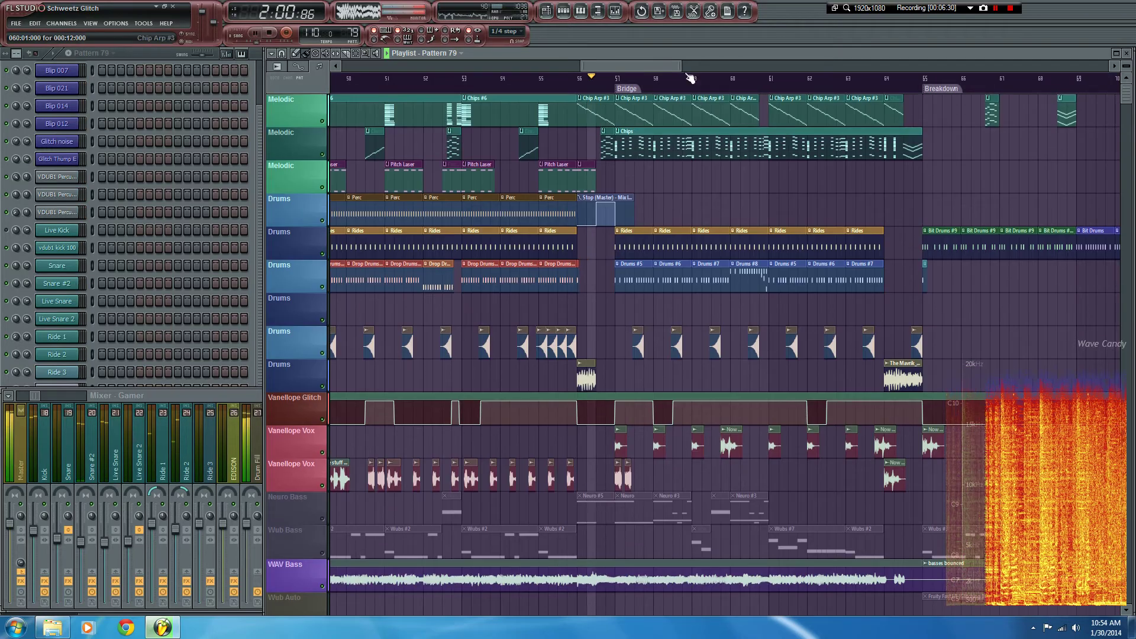
scroll(644, 66, "up", 2, "ctrl")
left_click_drag(645, 62, 662, 71)
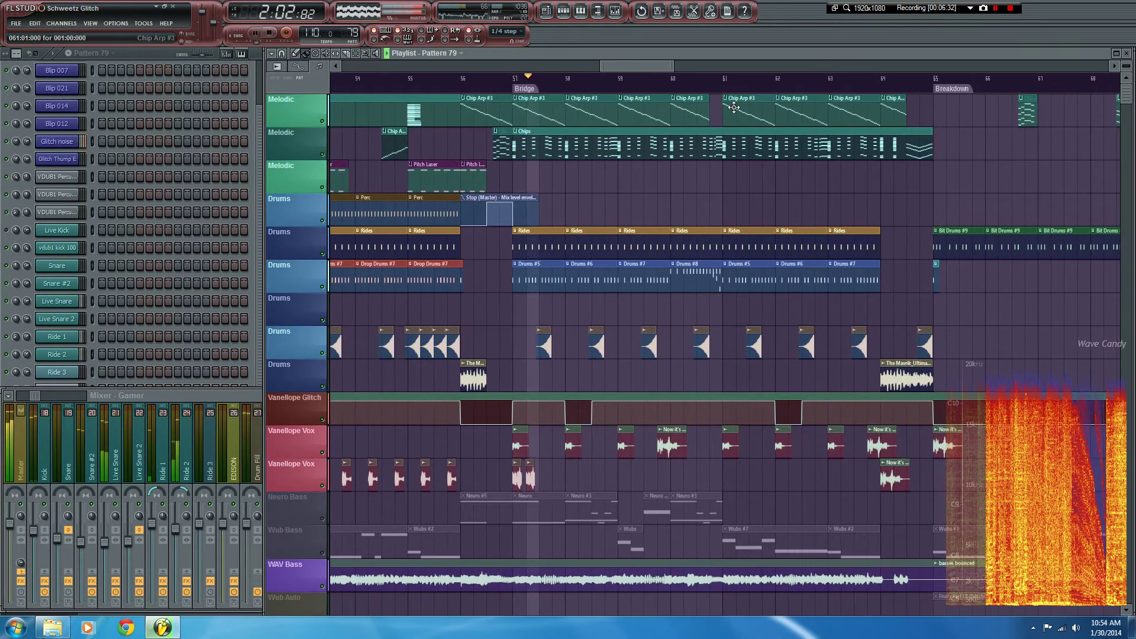
scroll(734, 109, "down", 1)
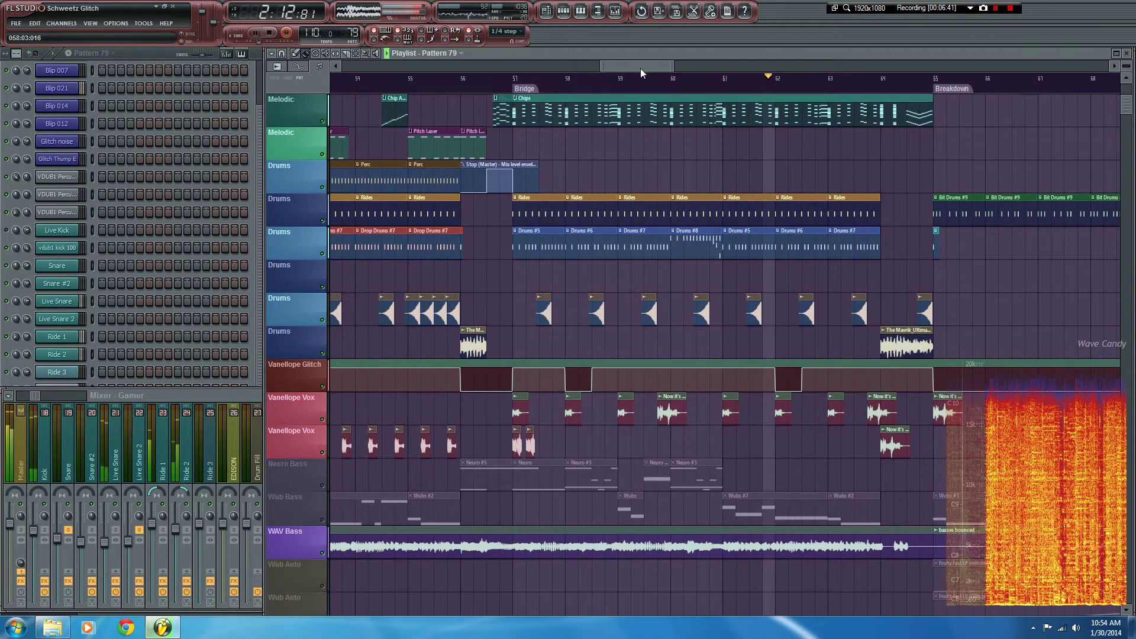
Move on to the Breakdown and examine its Bit Drums, WAV Bass, Pads, Samples and Dirty Pads tracks
left_click_drag(640, 68, 682, 66)
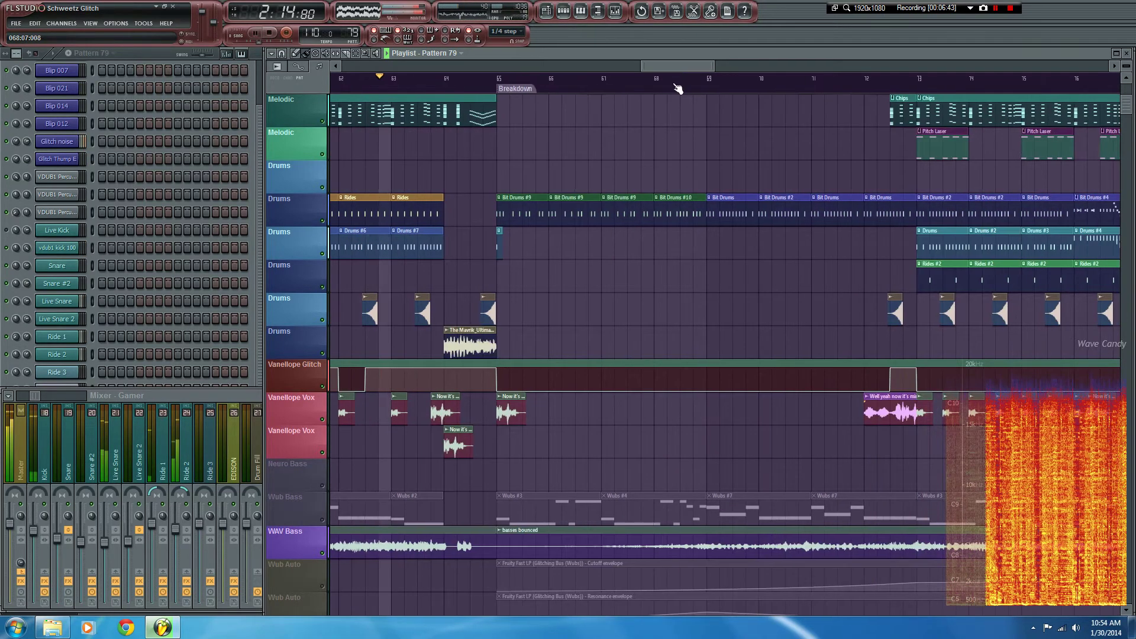
scroll(662, 124, "down", 2)
scroll(662, 124, "down", 1)
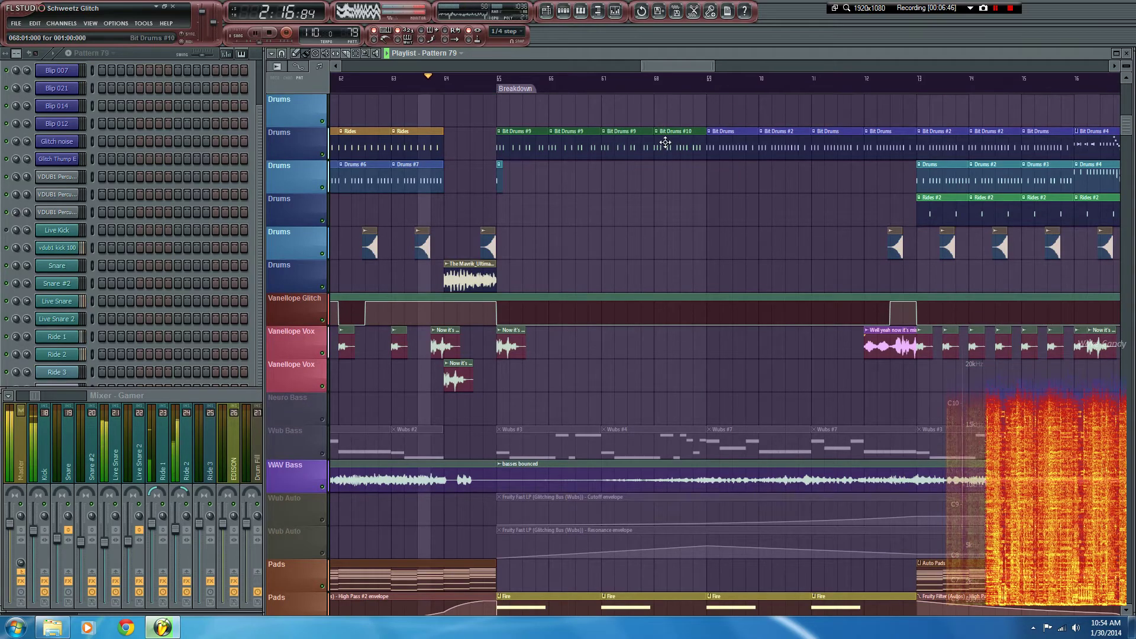
scroll(722, 130, "up", 3)
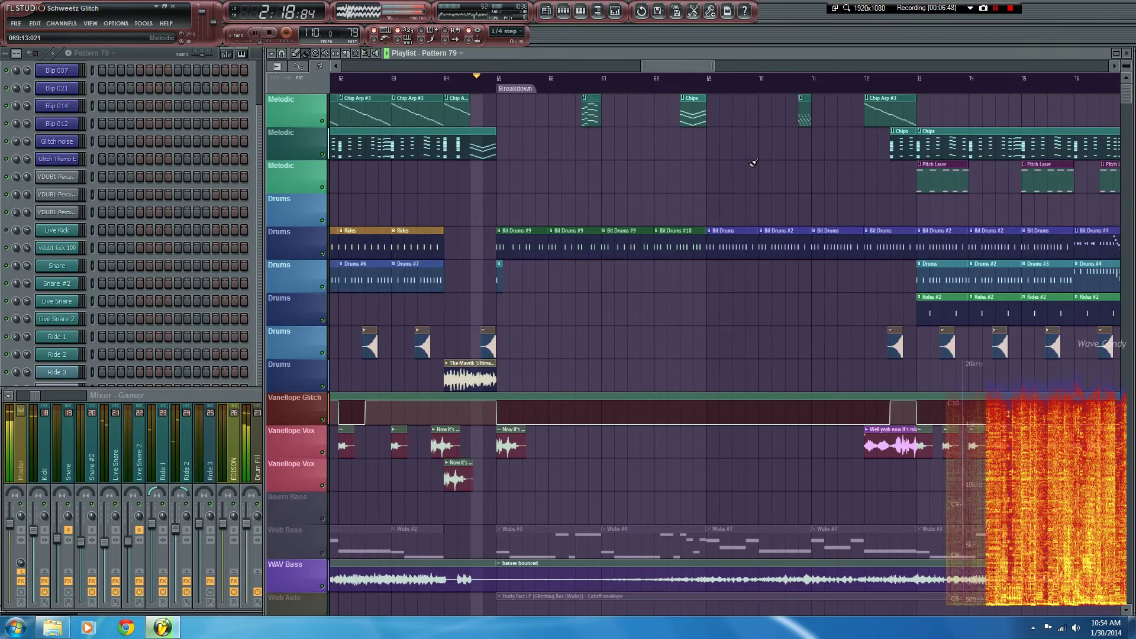
scroll(774, 123, "down", 6)
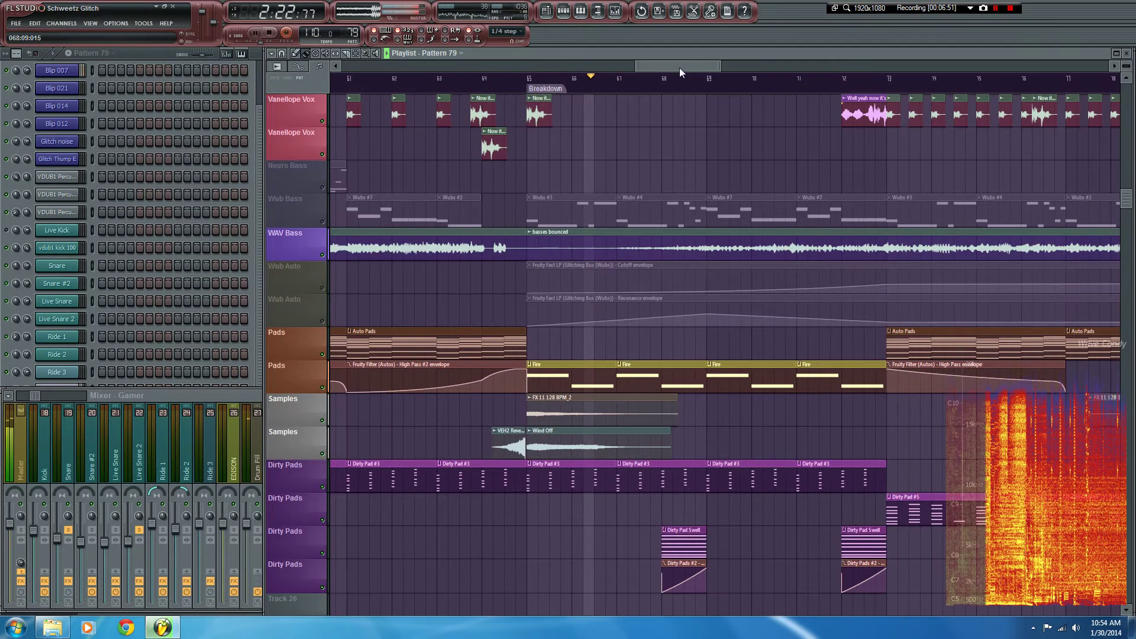
left_click_drag(679, 68, 705, 62)
scroll(770, 118, "down", 3)
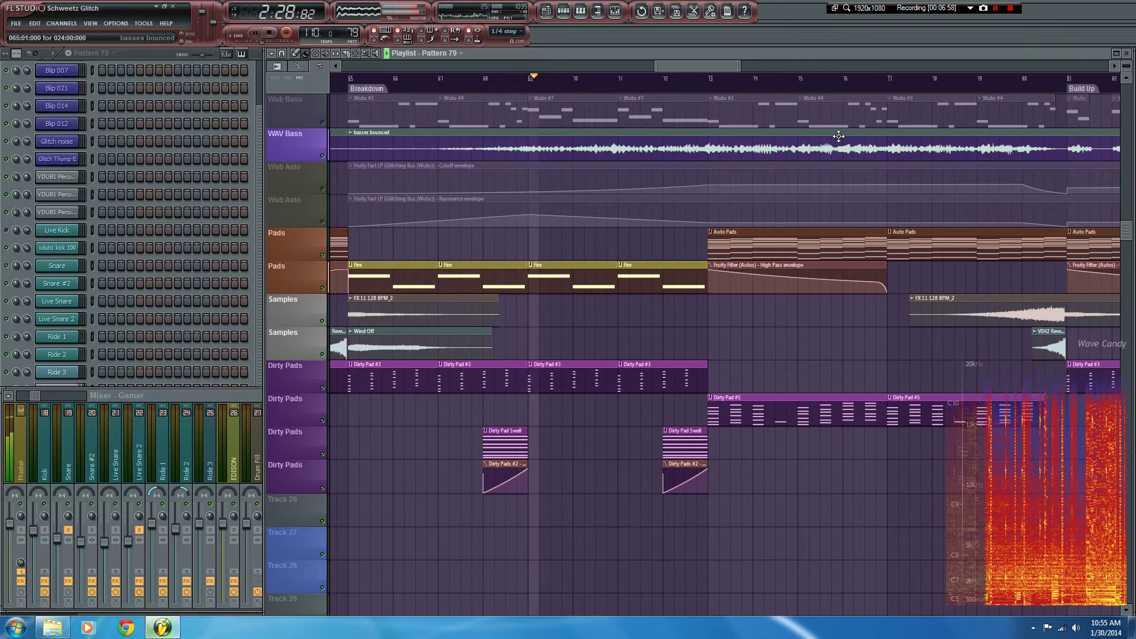
Review the drum, melodic and vocal clips in the later part of the Breakdown leading up to the Build Up
scroll(839, 136, "up", 10)
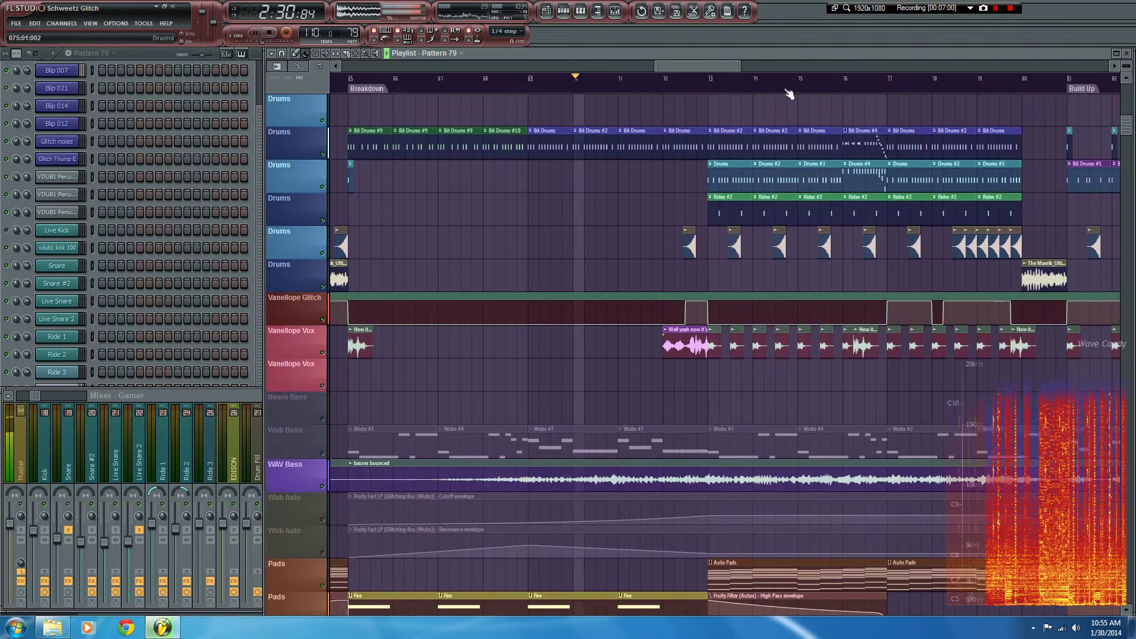
left_click_drag(712, 62, 801, 190)
scroll(800, 190, "up", 3)
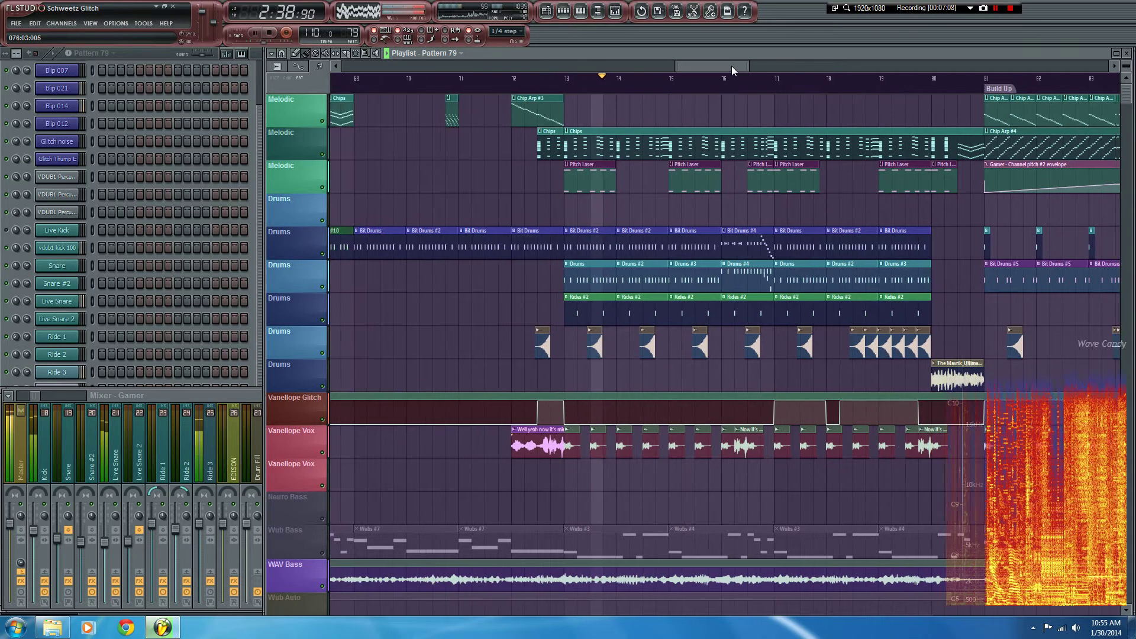
left_click_drag(733, 66, 867, 120)
scroll(867, 120, "down", 6)
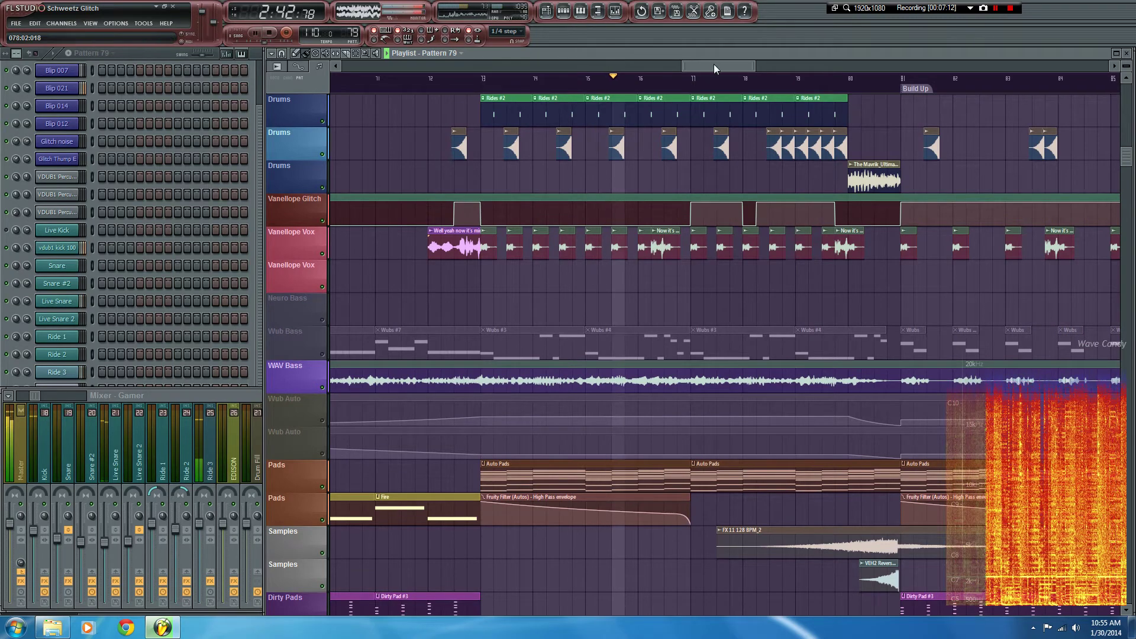
Follow playback into the second Build Up and inspect its melodic, drum, vocal and automation tracks
left_click_drag(713, 64, 733, 64)
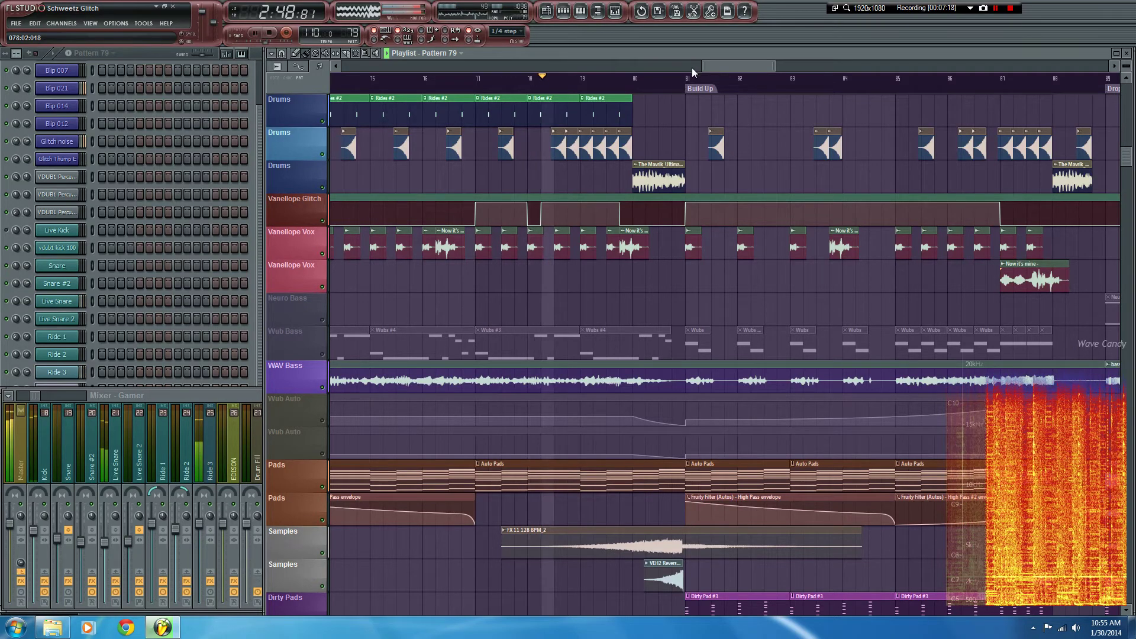
scroll(692, 68, "down", 1)
scroll(820, 139, "up", 3)
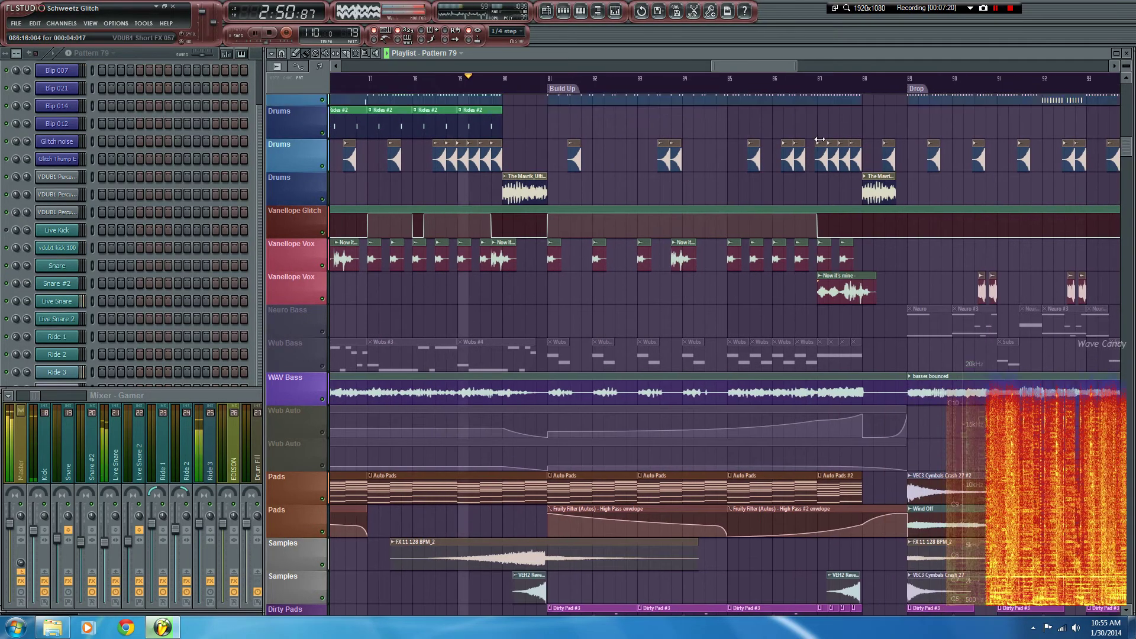
scroll(819, 139, "up", 3)
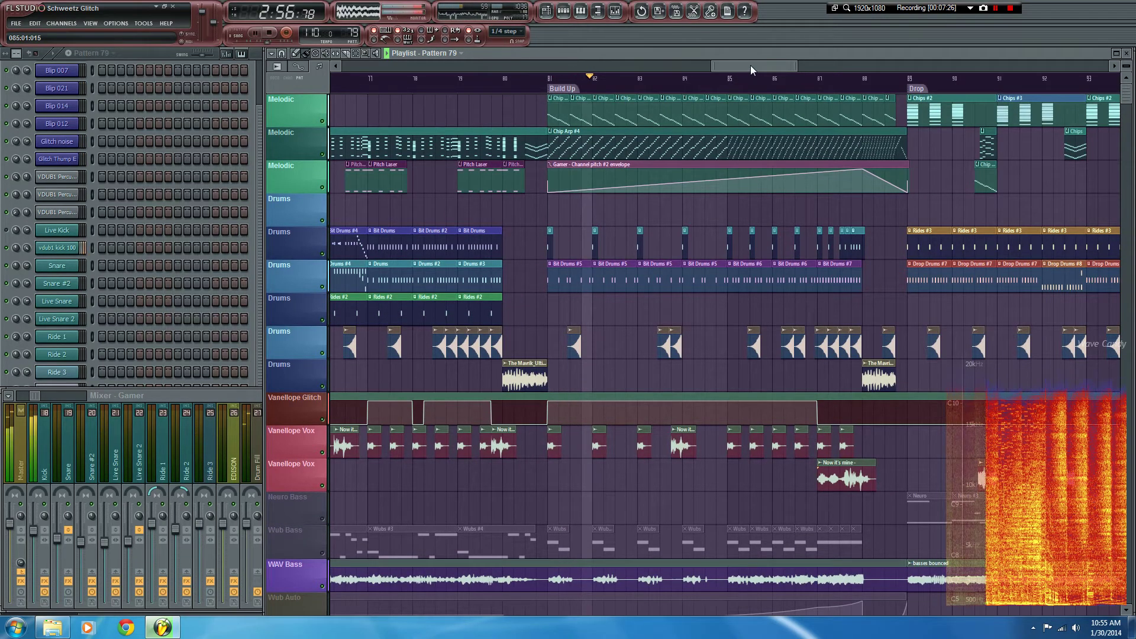
left_click_drag(753, 65, 766, 64)
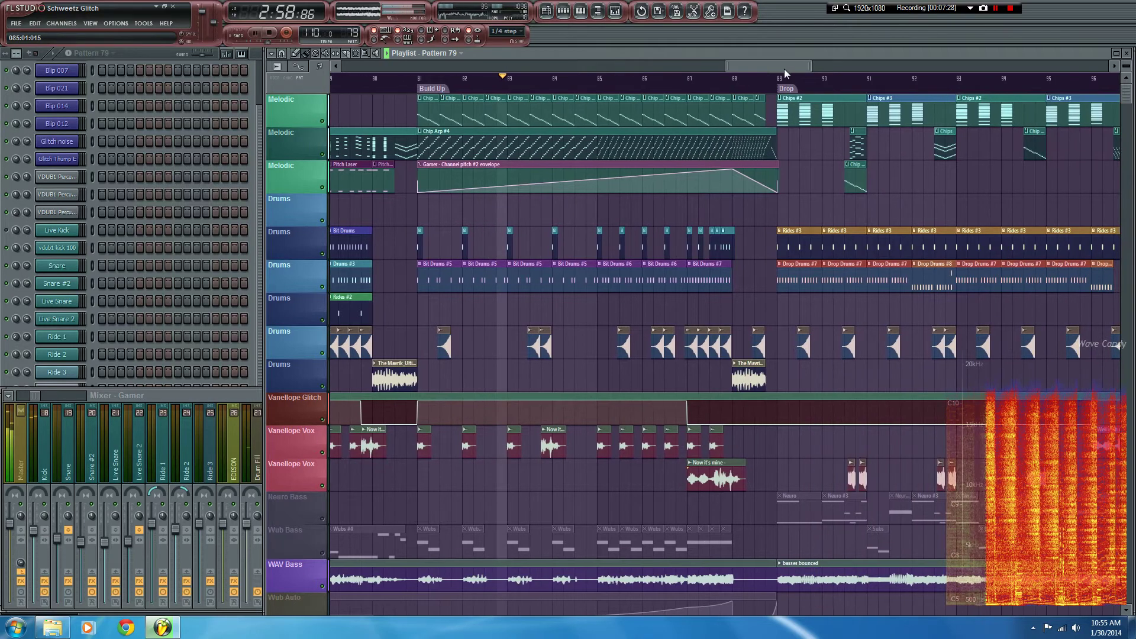
scroll(871, 118, "down", 9)
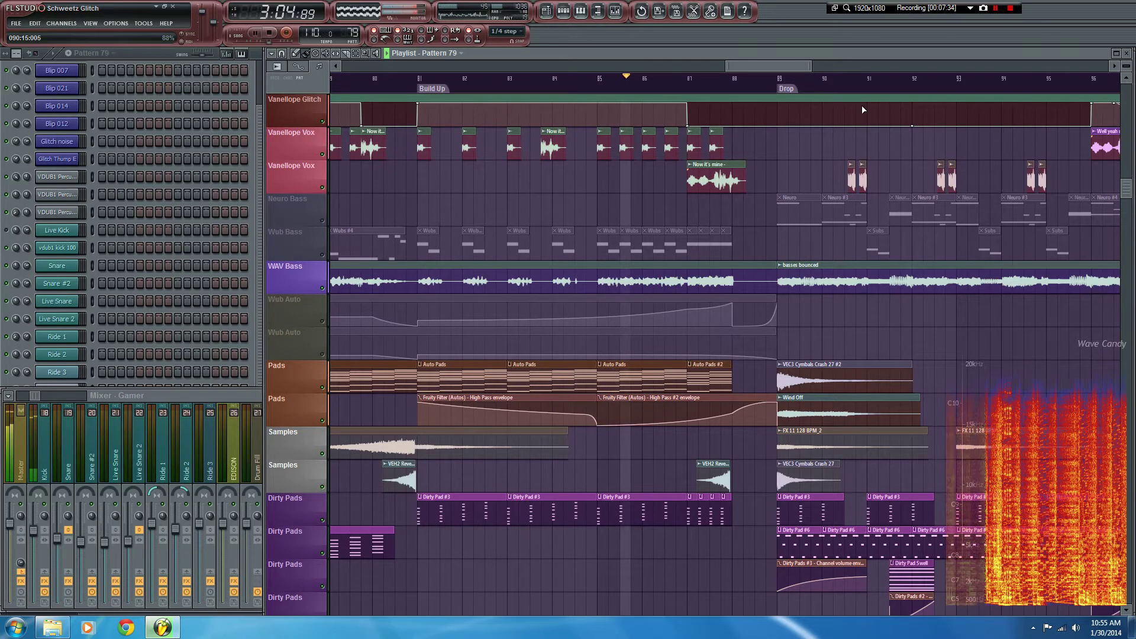
Examine the second Drop's bass, pad, sample, drum and melodic tracks as the song plays through it
left_click_drag(773, 64, 794, 60)
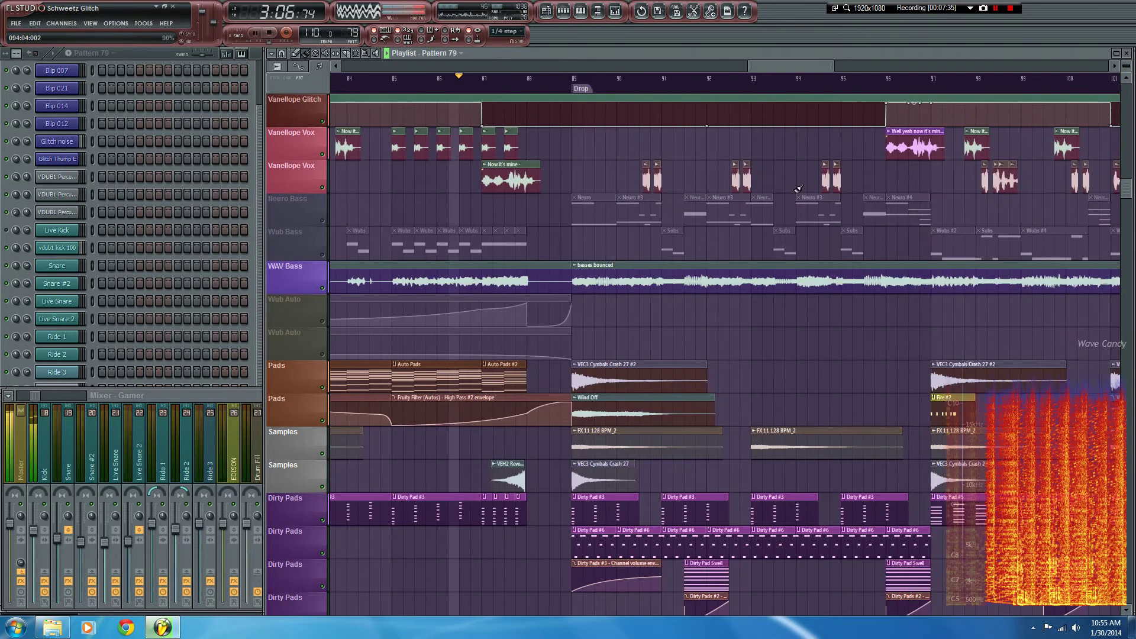
scroll(827, 220, "down", 1)
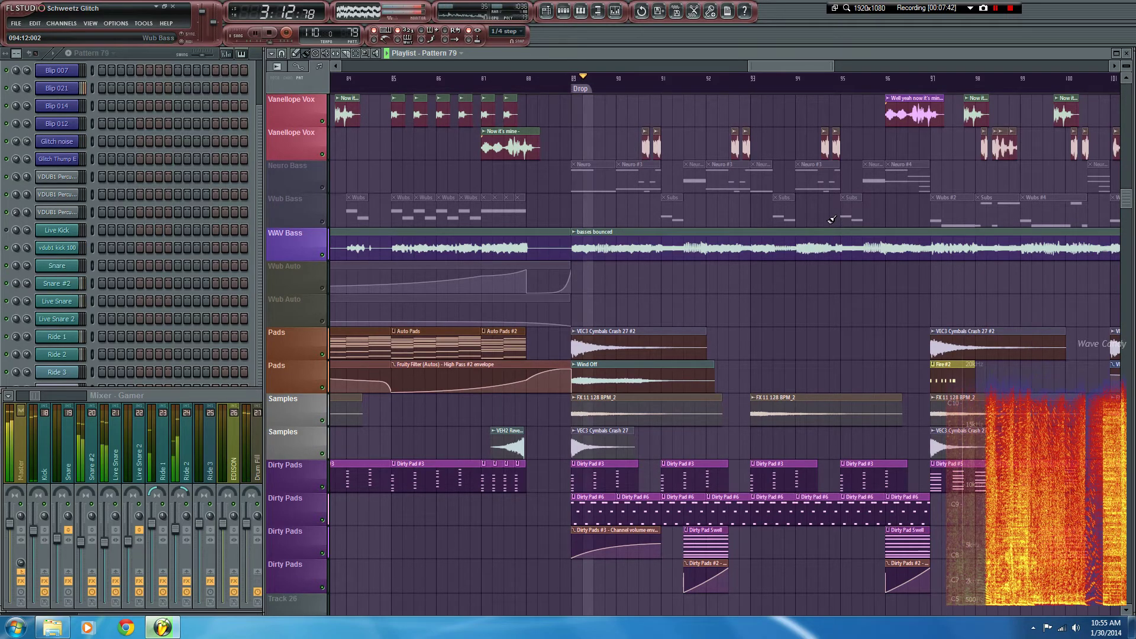
scroll(831, 220, "up", 9)
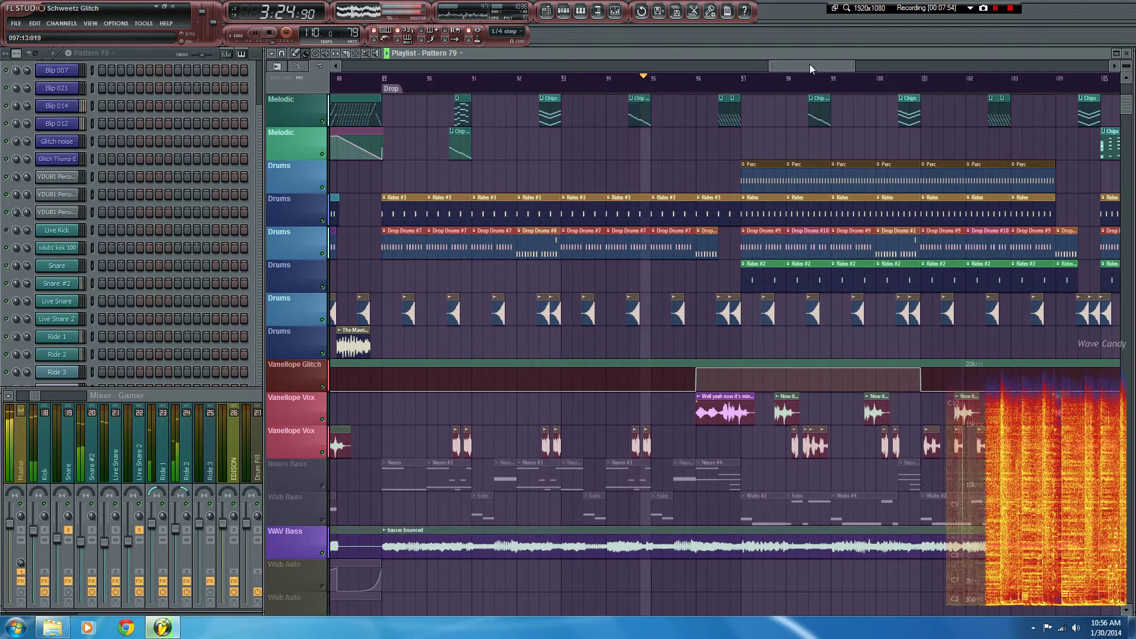
left_click_drag(809, 62, 820, 61)
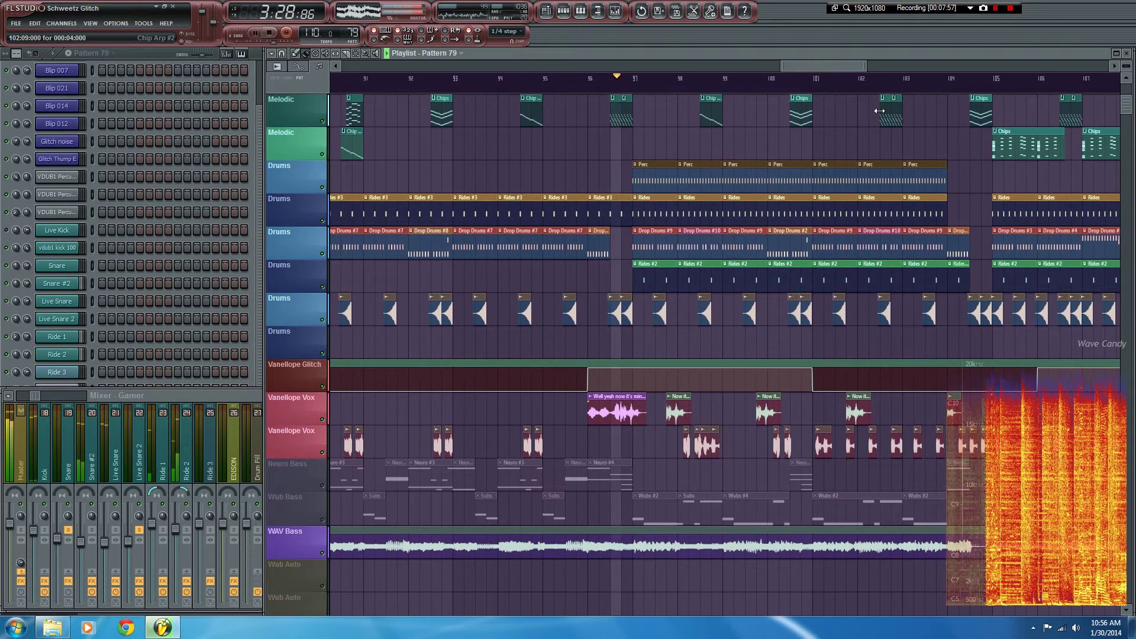
scroll(880, 111, "up", 1)
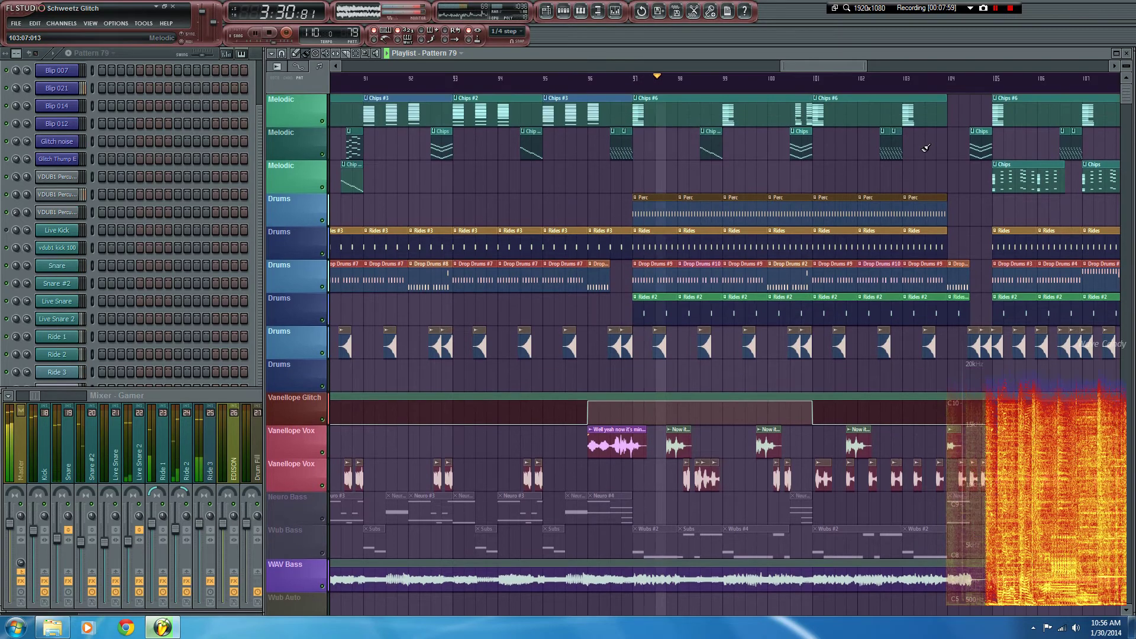
scroll(926, 148, "down", 4)
scroll(926, 148, "down", 8)
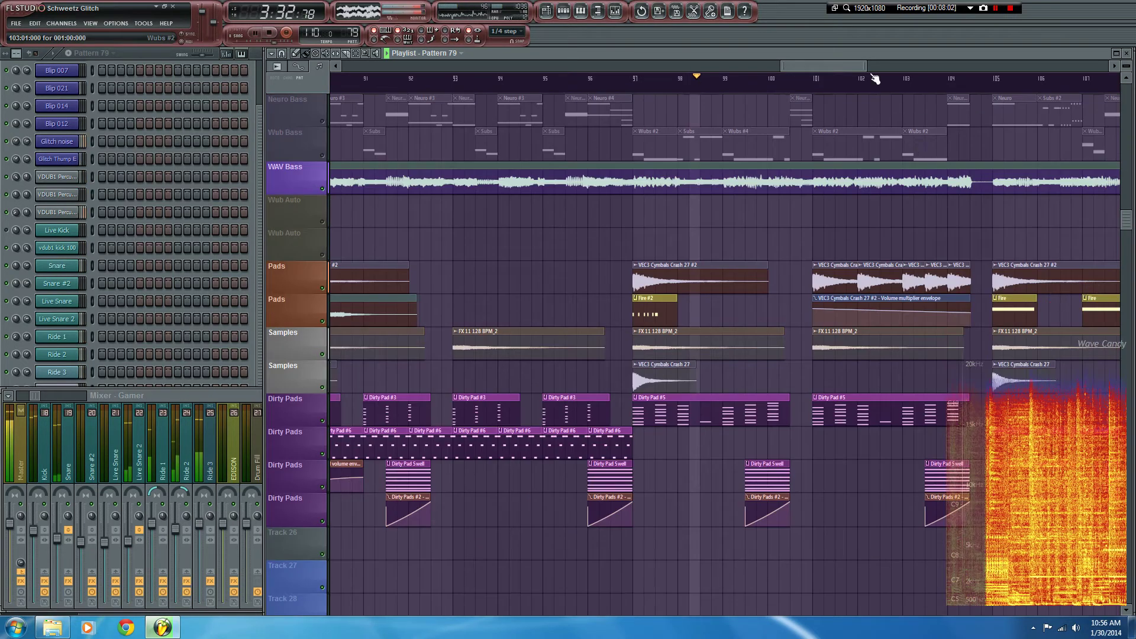
Follow the second Drop onward to the Post Hook and review its pad, vocal, drum and melodic clips
scroll(829, 66, "right", 4)
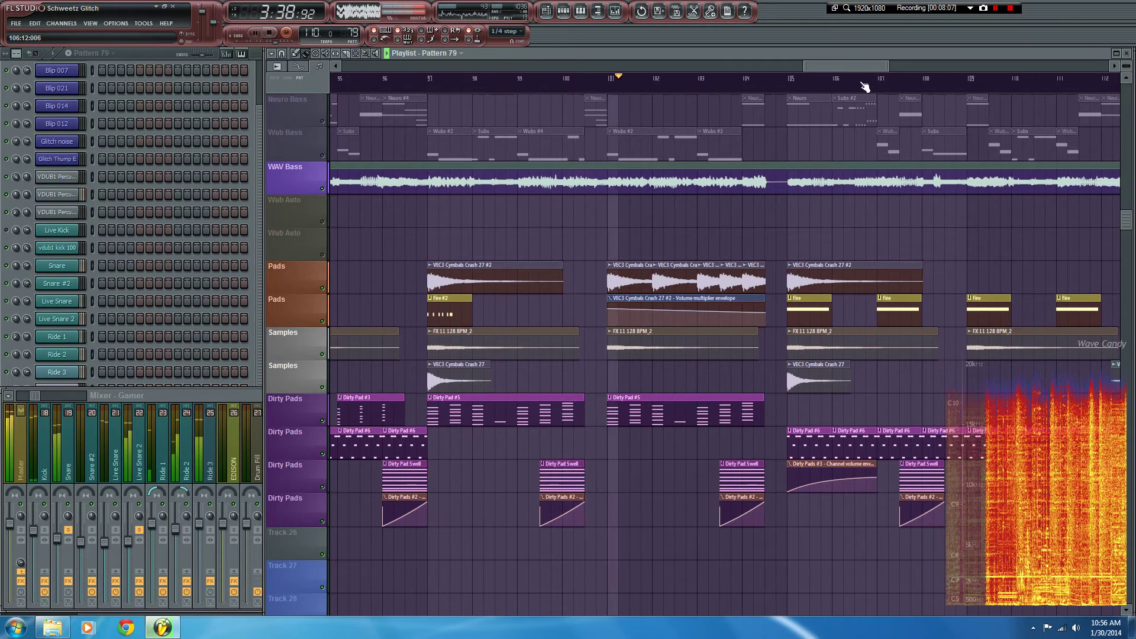
scroll(852, 67, "down", 2)
left_click_drag(853, 67, 862, 70)
scroll(766, 122, "up", 3)
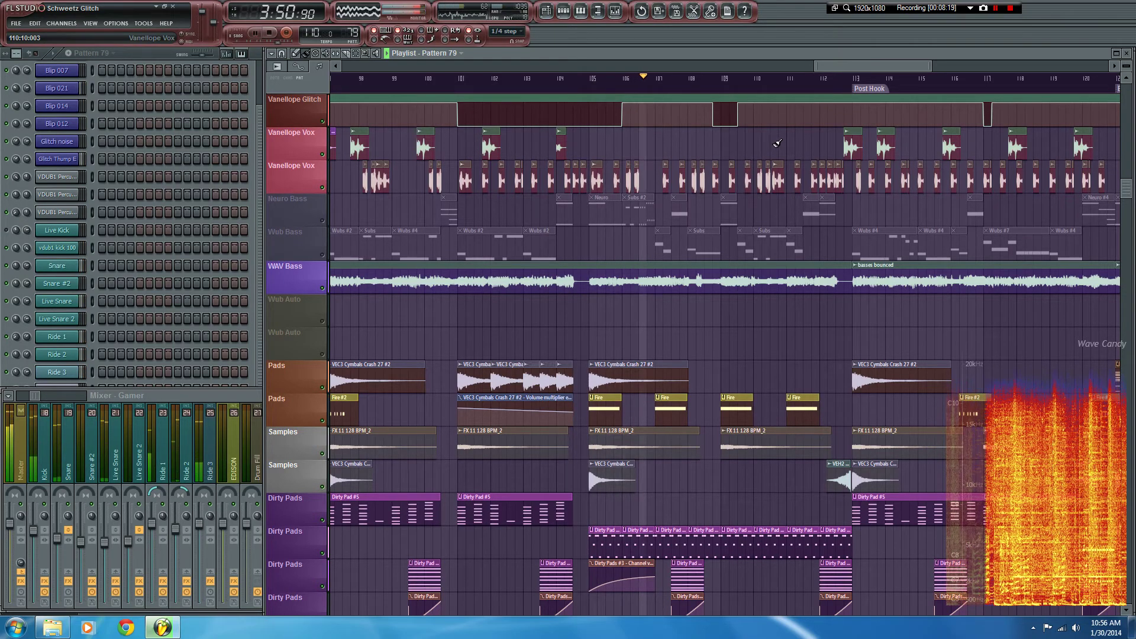
scroll(829, 130, "up", 5)
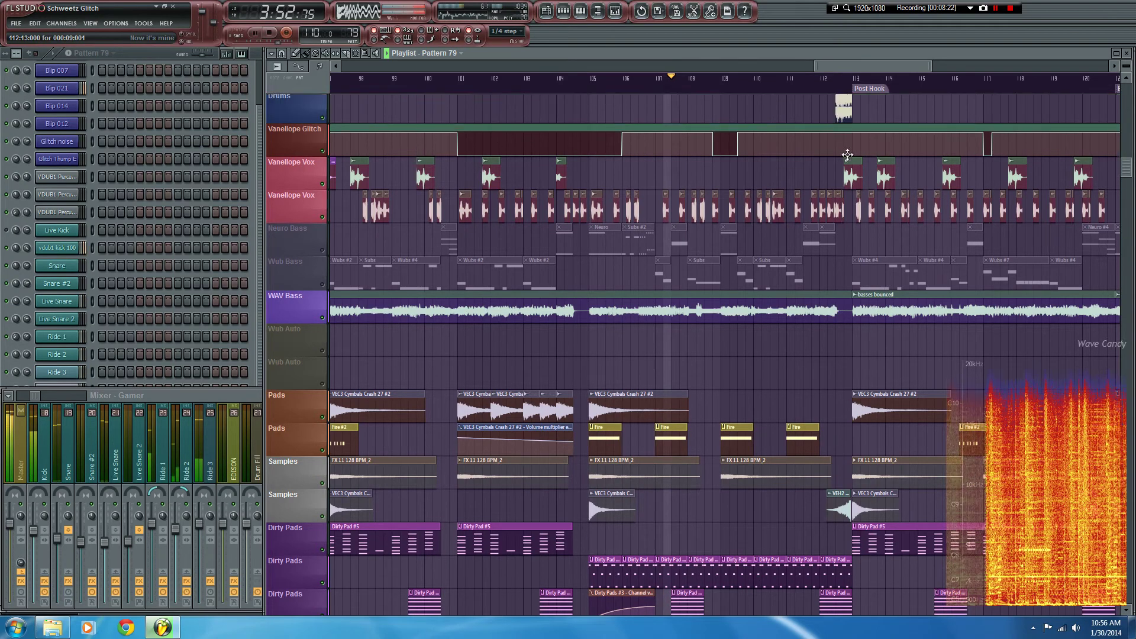
scroll(796, 92, "up", 2)
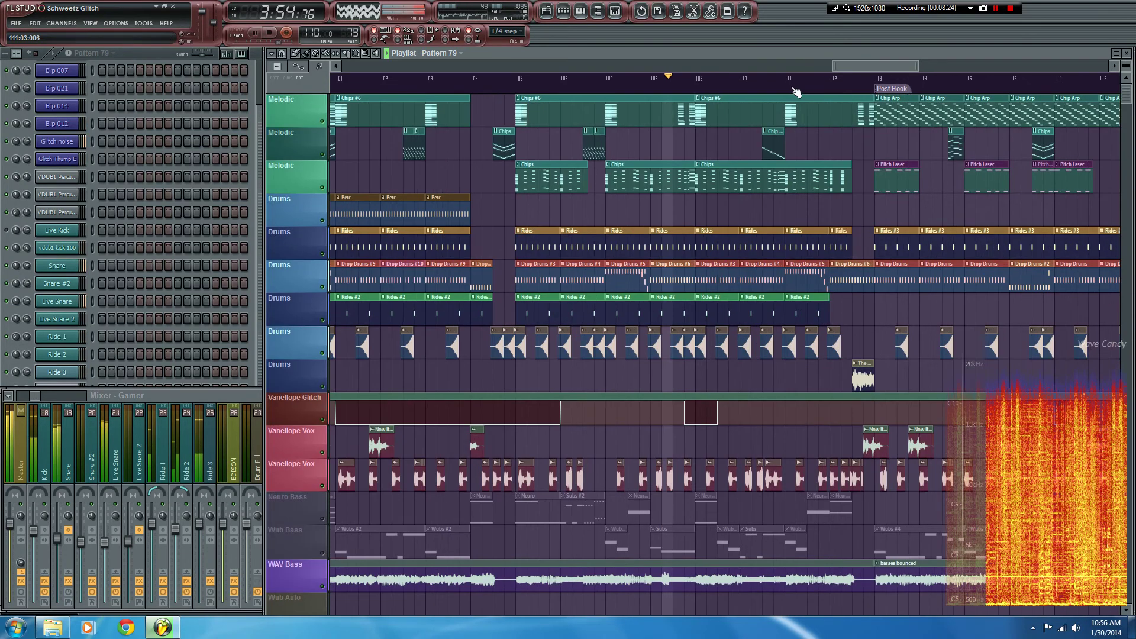
Follow the end of the second Drop into the Post Hook, examining its drum, vocal, bass, pad and sample clips
left_click_drag(883, 64, 899, 63)
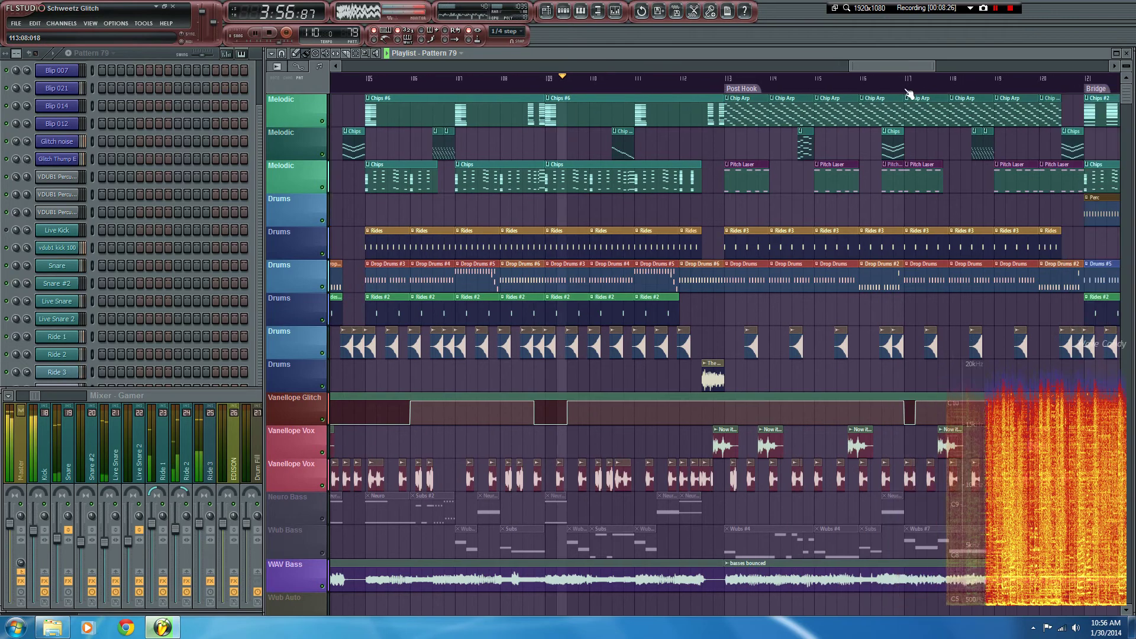
scroll(910, 194, "down", 1)
scroll(909, 193, "down", 5)
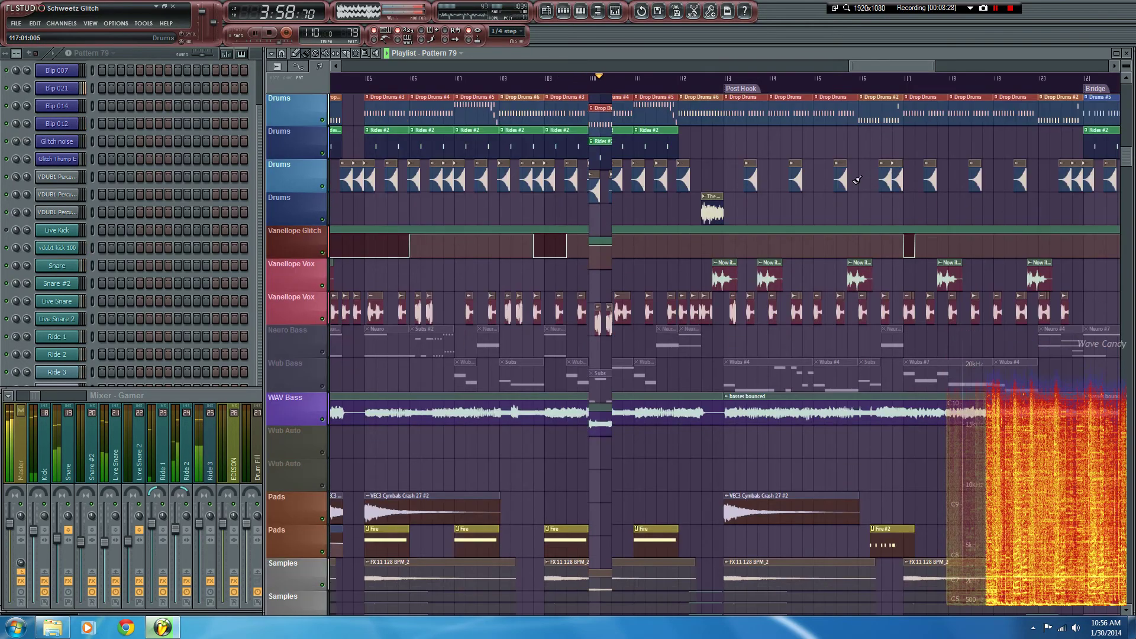
scroll(803, 91, "up", 2)
scroll(804, 91, "up", 1)
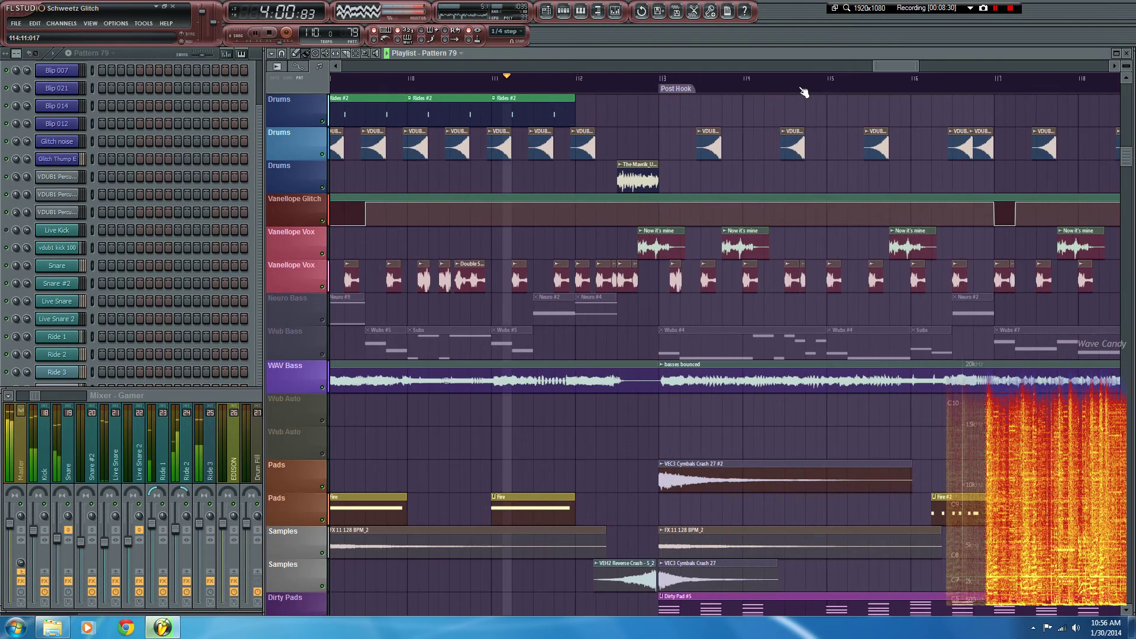
scroll(804, 92, "up", 2)
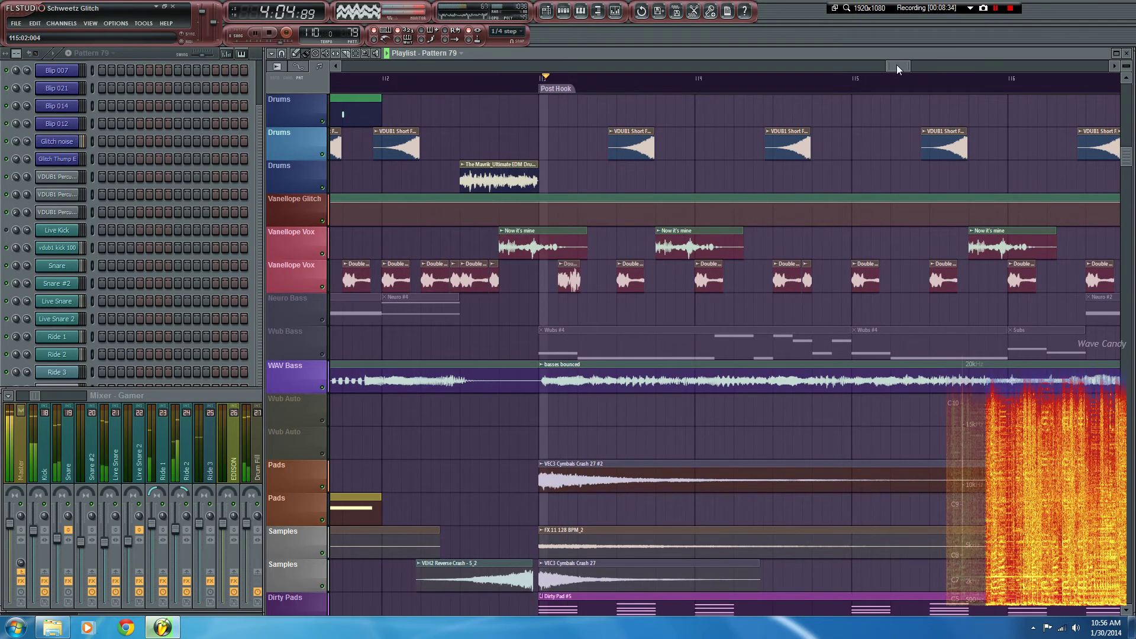
scroll(898, 65, "down", 4)
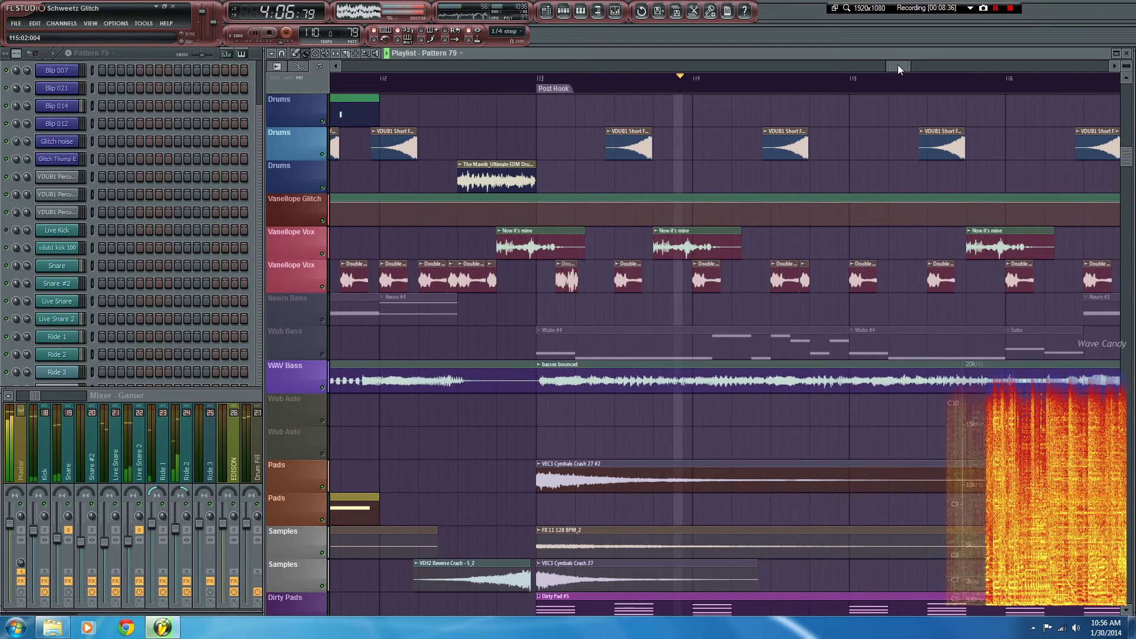
Examine the Post Hook's dirty pad, vocal, drum and melodic tracks as playback approaches the Bridge
left_click_drag(902, 66, 920, 65)
scroll(916, 104, "down", 6)
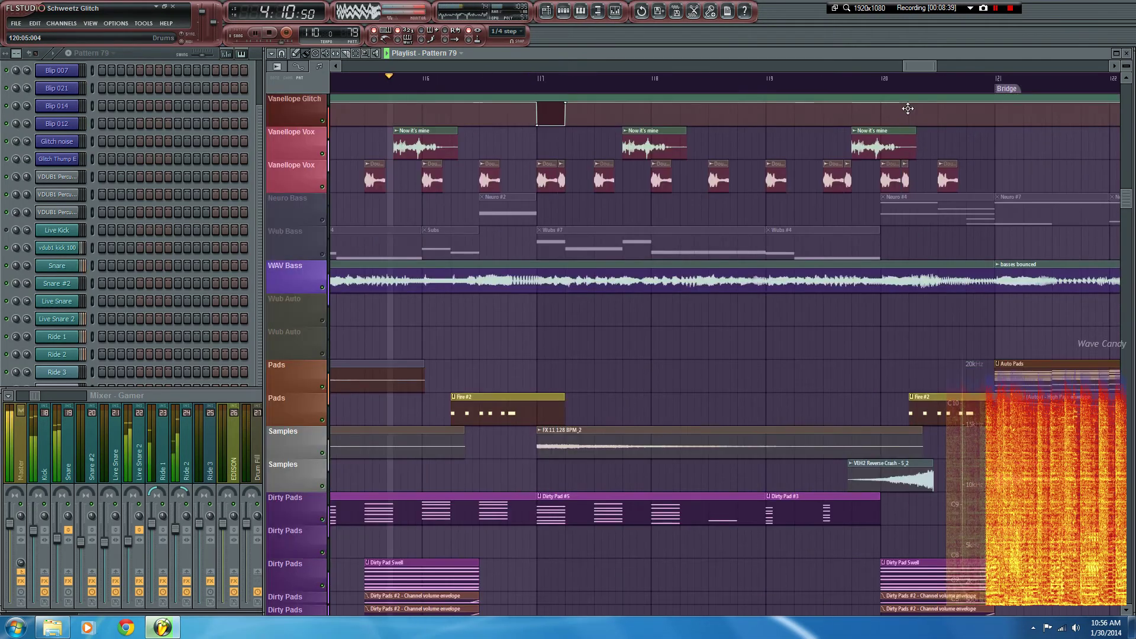
scroll(908, 108, "up", 10)
scroll(908, 109, "up", 3)
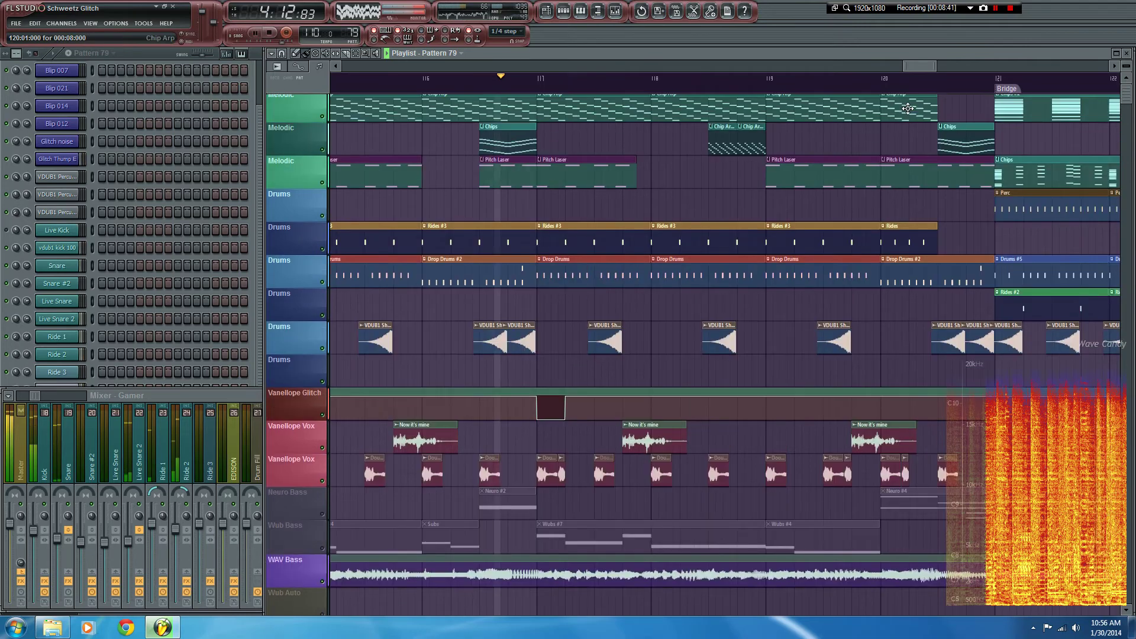
scroll(923, 67, "down", 3)
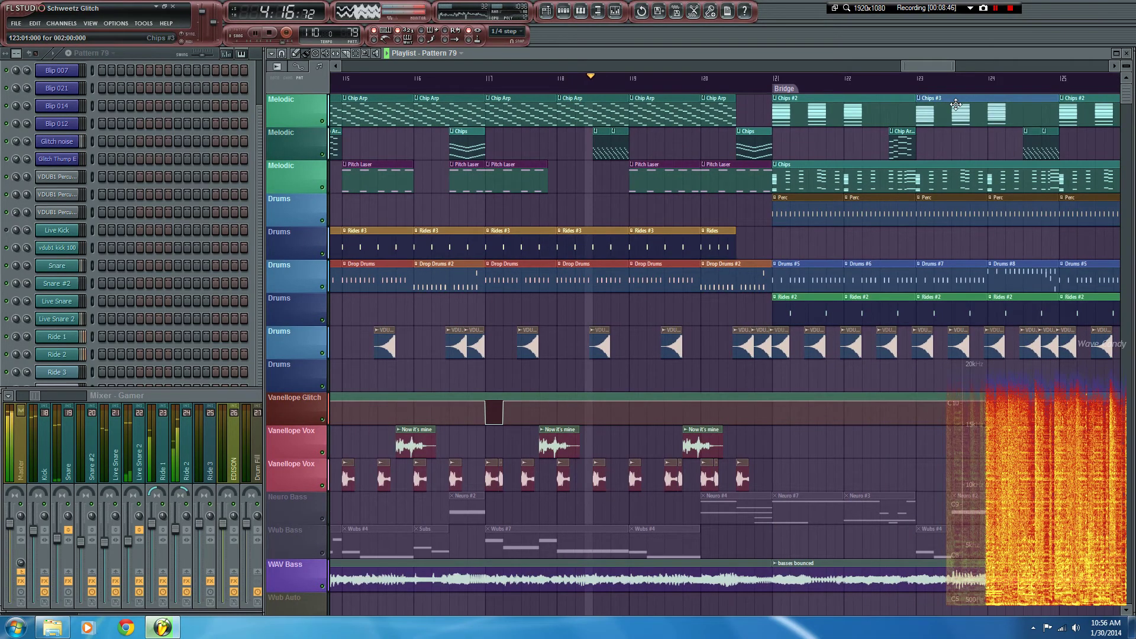
scroll(954, 93, "down", 1)
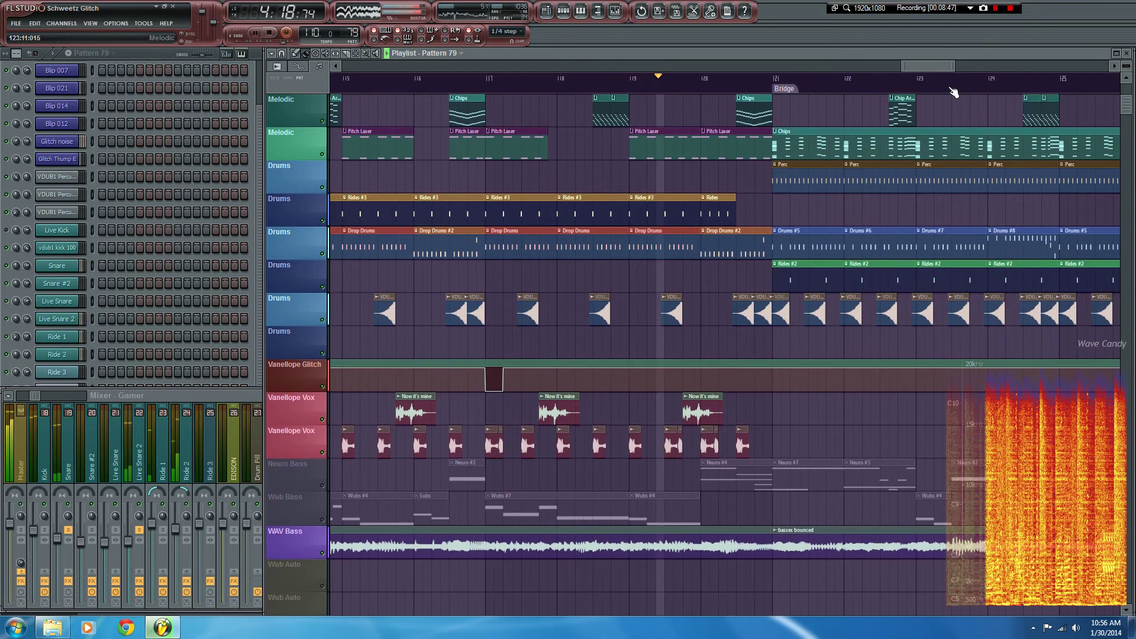
scroll(921, 66, "down", 1)
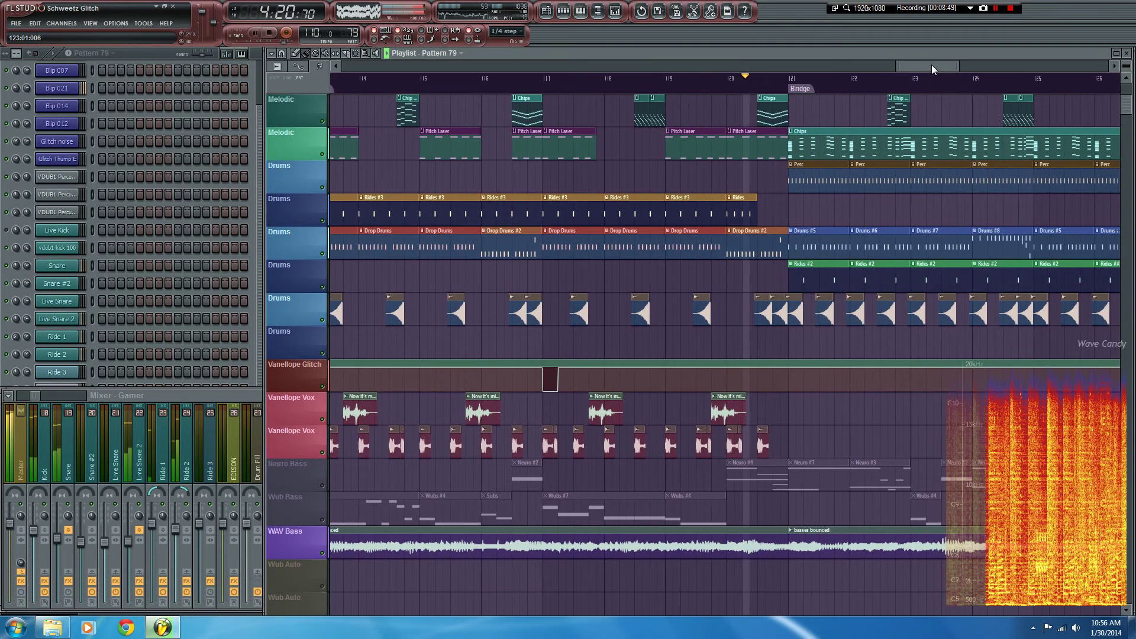
Follow playback through the Bridge and review its melodic, drum, bass, filter automation, sample and dirty pad tracks
scroll(931, 65, "right", 2)
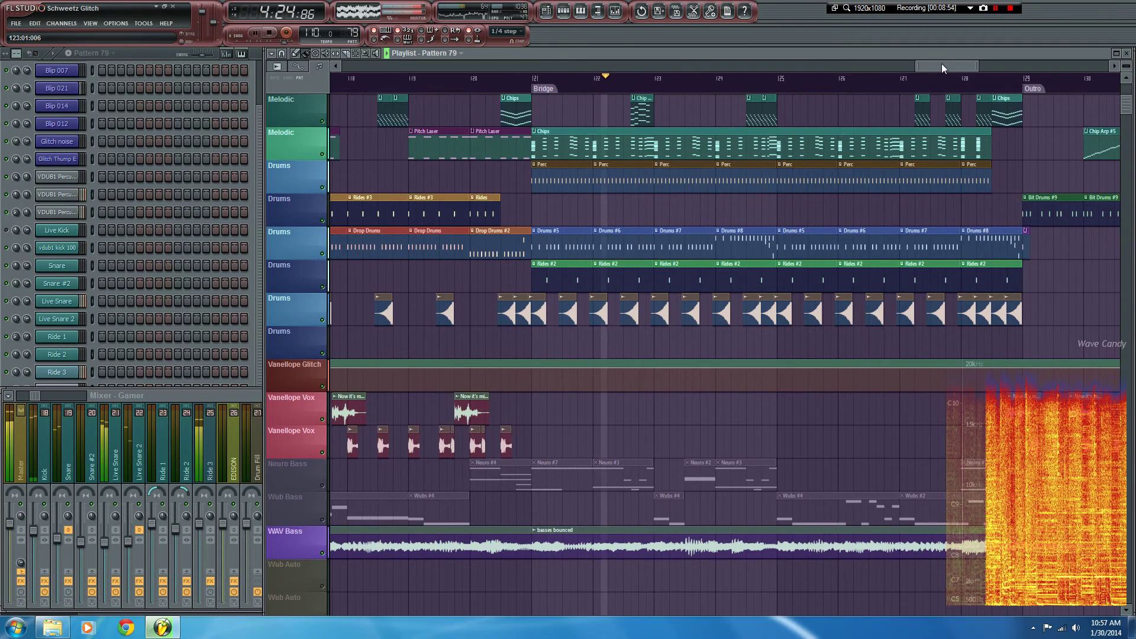
scroll(942, 62, "down", 1)
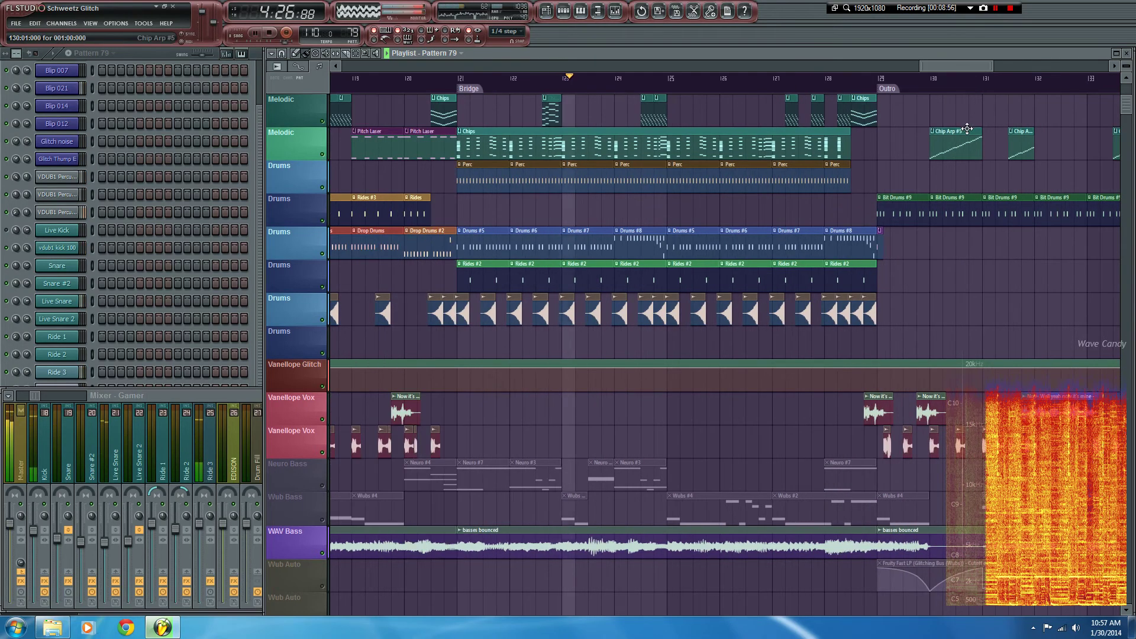
scroll(958, 136, "down", 5)
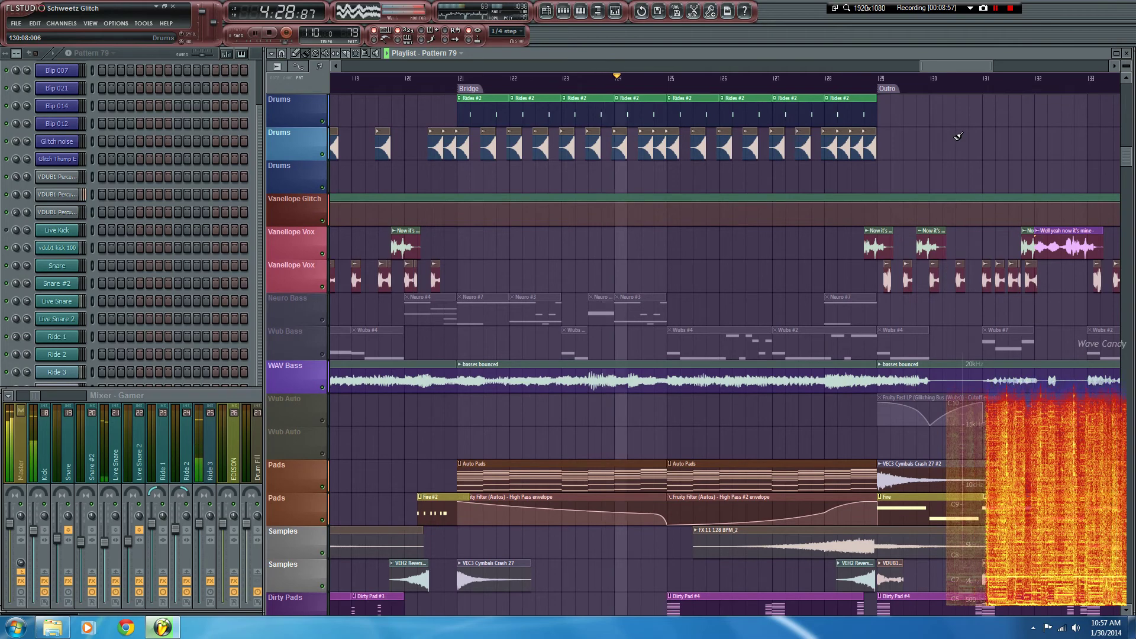
scroll(947, 135, "down", 5)
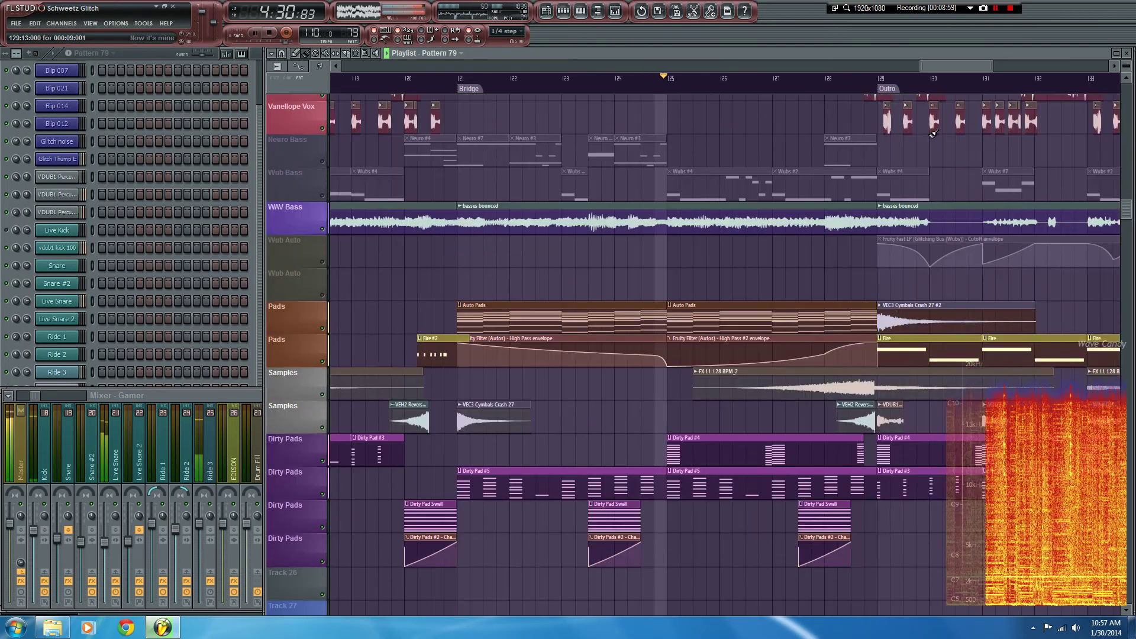
scroll(853, 84, "down", 4)
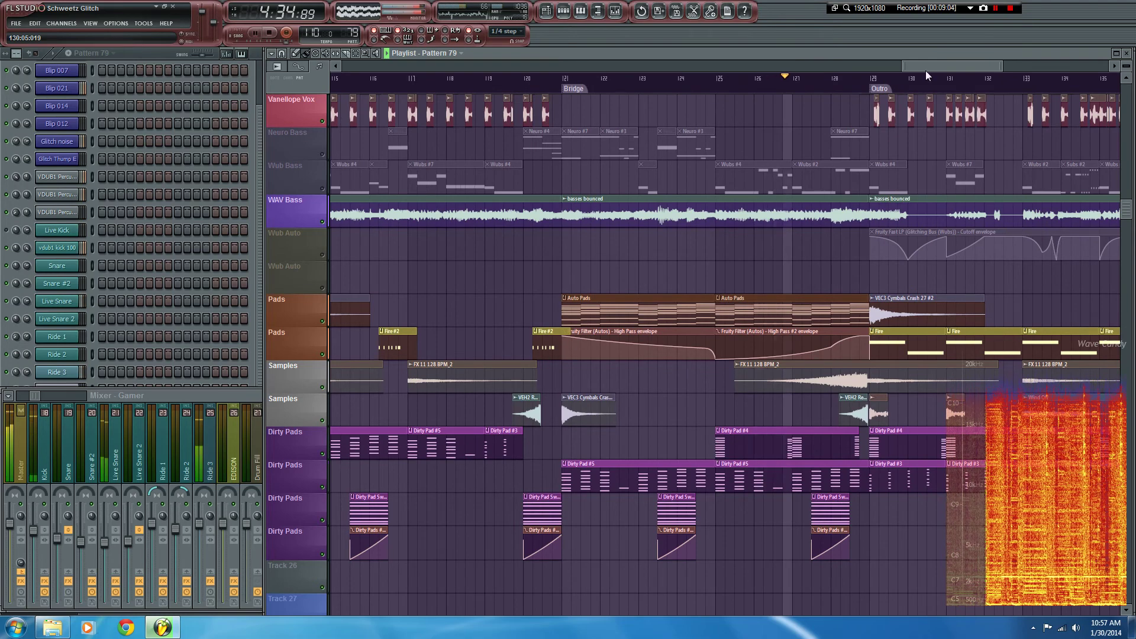
Follow the song into the Outro and inspect its vocal, WAV bass, automation, pad and sample clips
left_click_drag(927, 70, 964, 58)
scroll(874, 161, "up", 3)
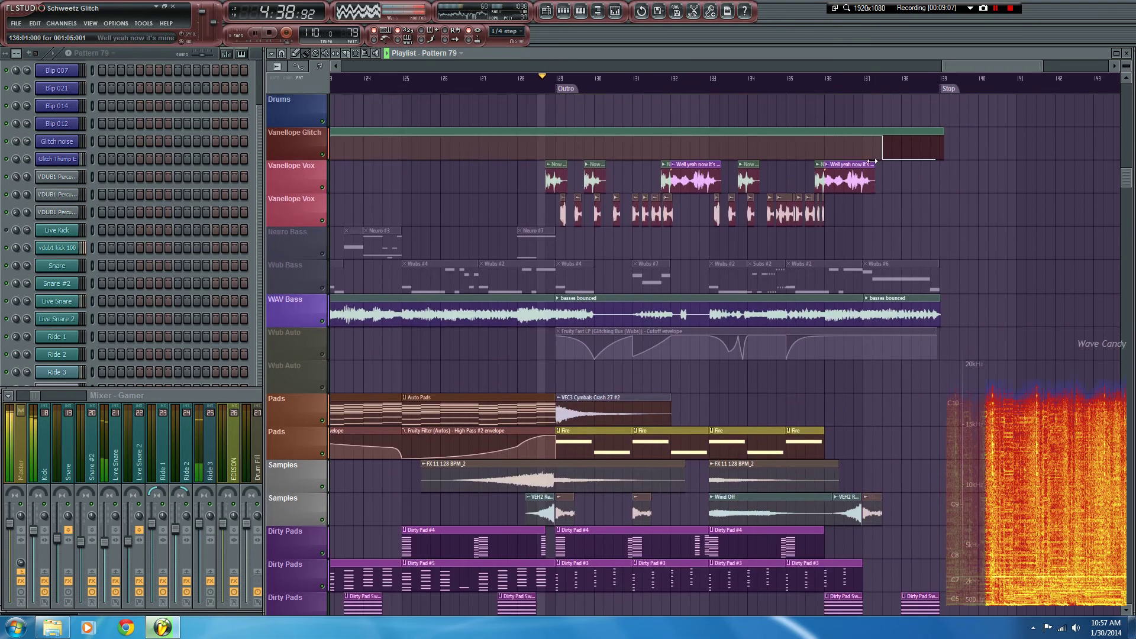
scroll(705, 88, "up", 2)
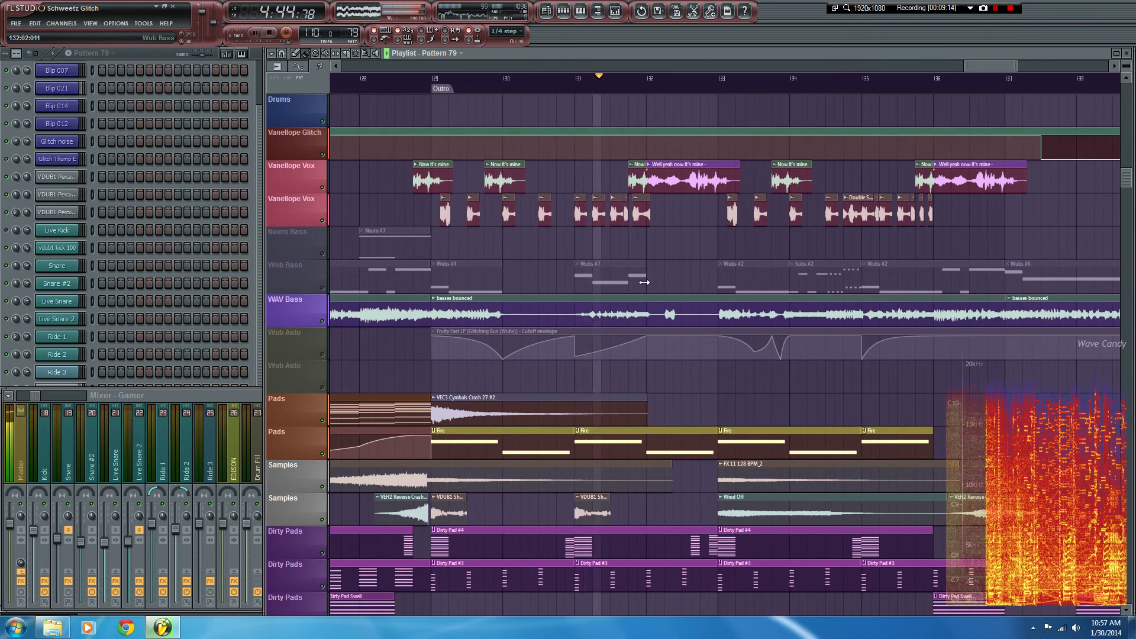
left_click_drag(974, 64, 996, 65)
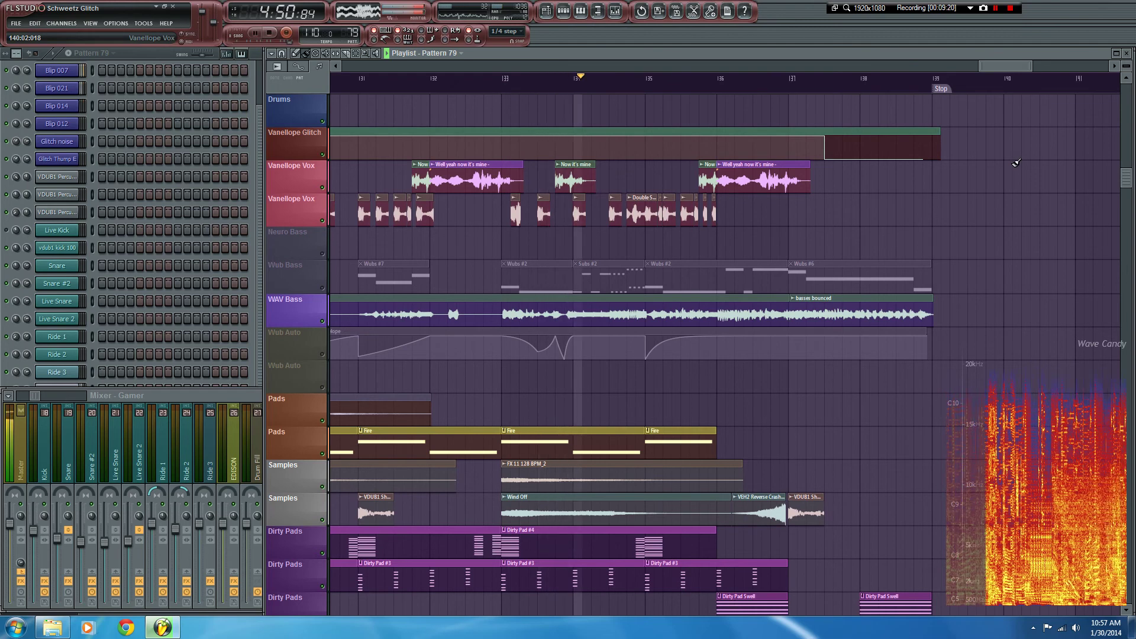
scroll(809, 89, "up", 1)
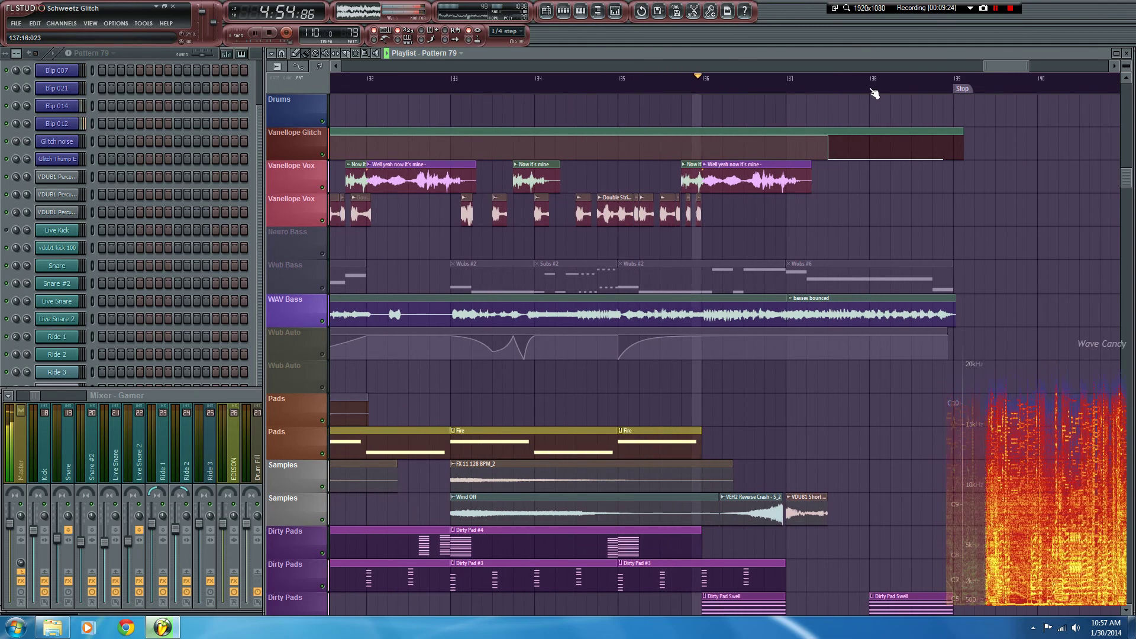
Examine the arrangement from the Post Hook to the Stop marker across all tracks as the song ends
scroll(888, 90, "down", 5)
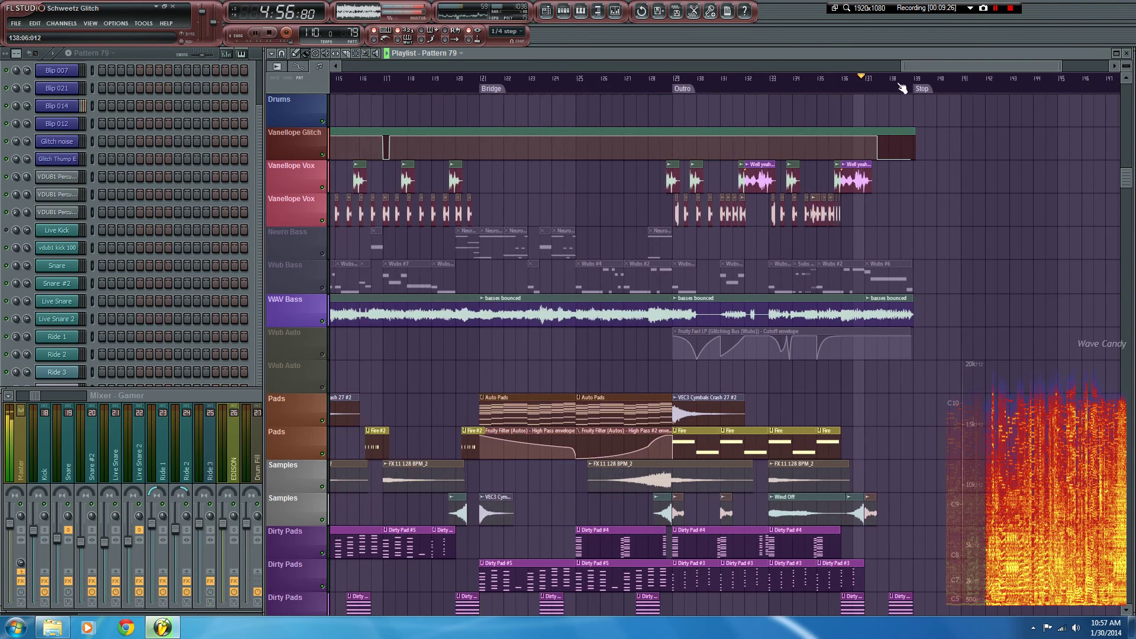
scroll(902, 89, "down", 2)
scroll(983, 142, "down", 5)
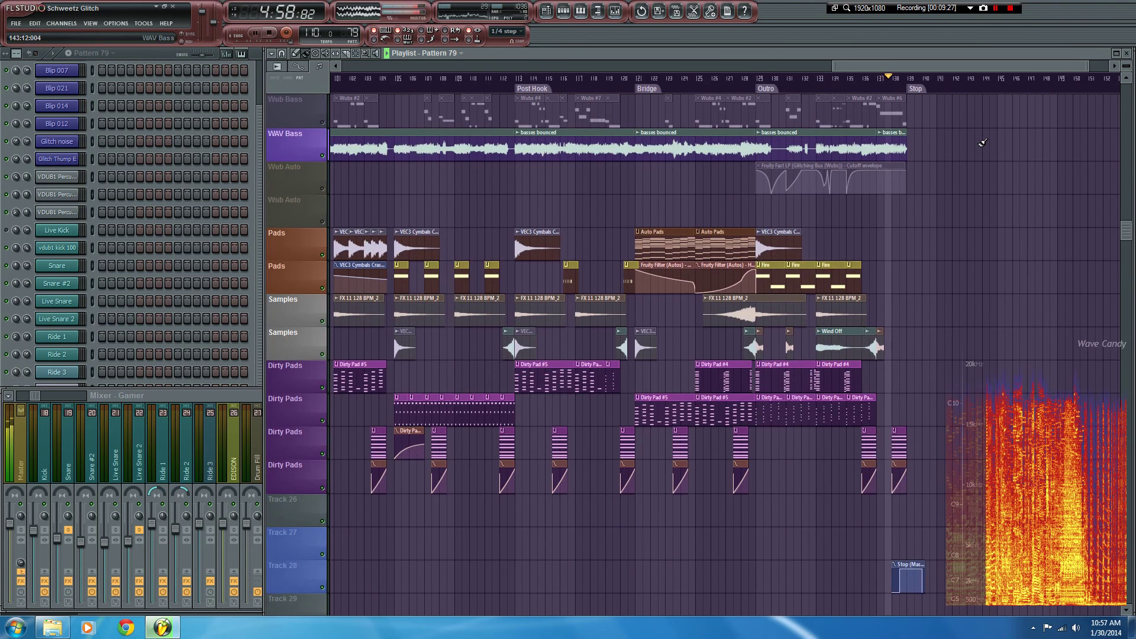
scroll(982, 143, "up", 13)
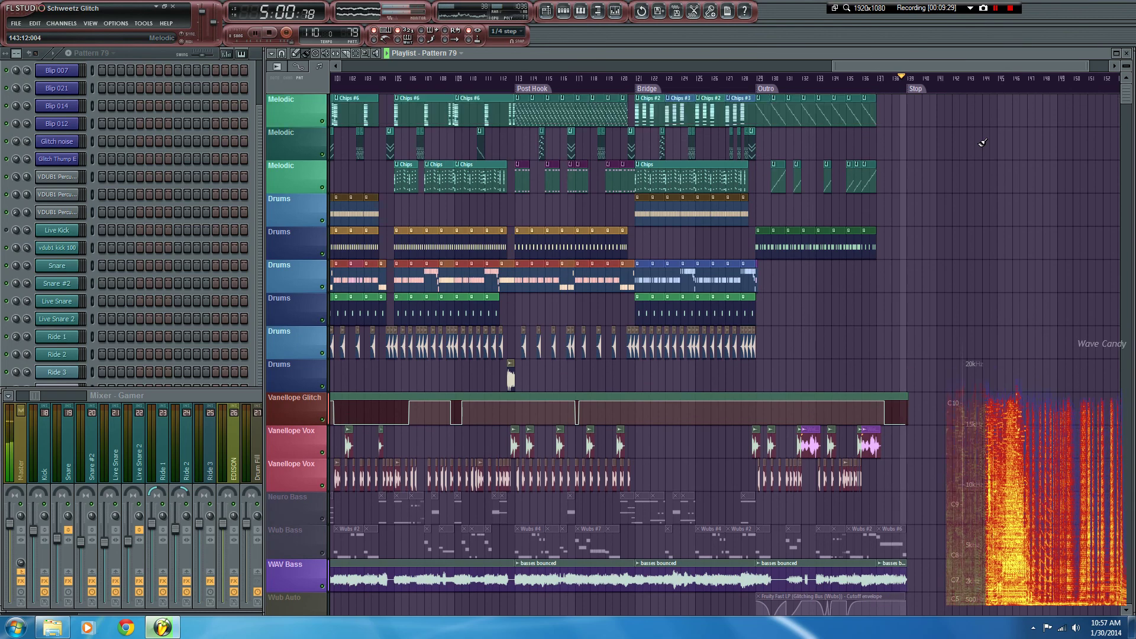